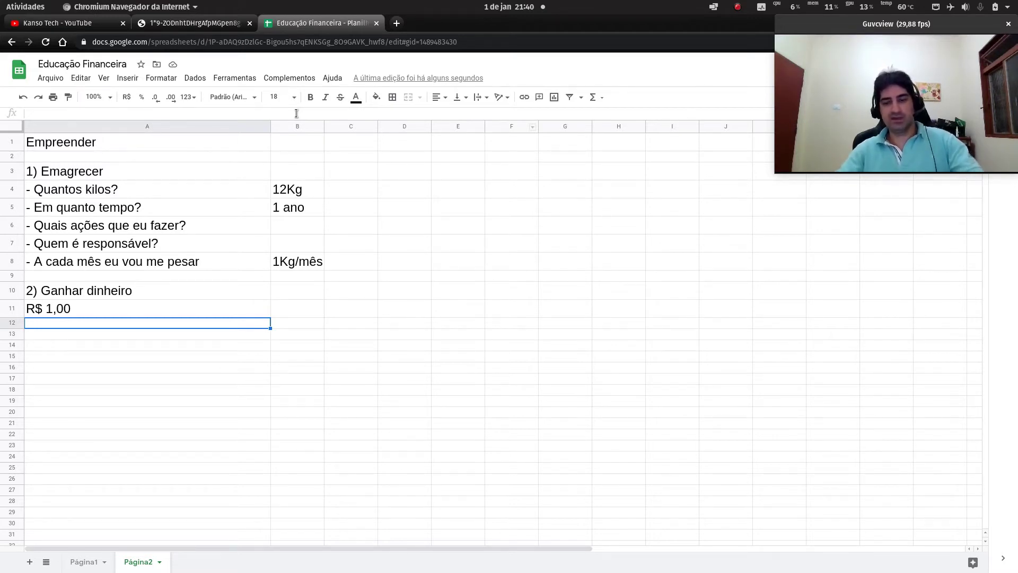
- Change the second goal's heading in A10 to "2) Ganhar R$10.000,00 no ano de 2021"
key(Up)
key(Up)
key(Down)
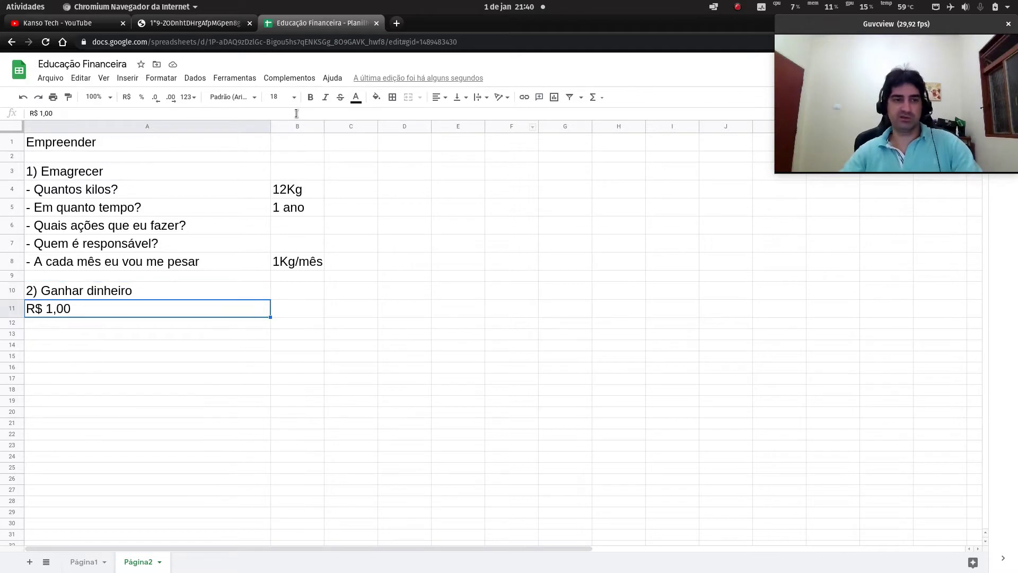
key(Up)
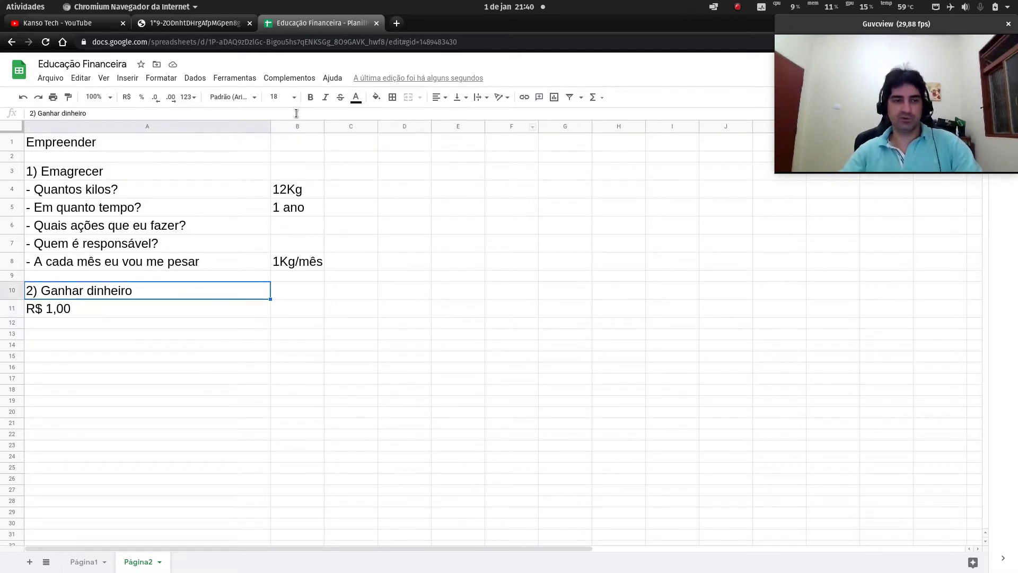
key(Return)
key(BackSpace)
key(BackSpace)
key(BackSpace)
key(BackSpace)
key(BackSpace)
key(BackSpace)
key(BackSpace)
key(BackSpace)
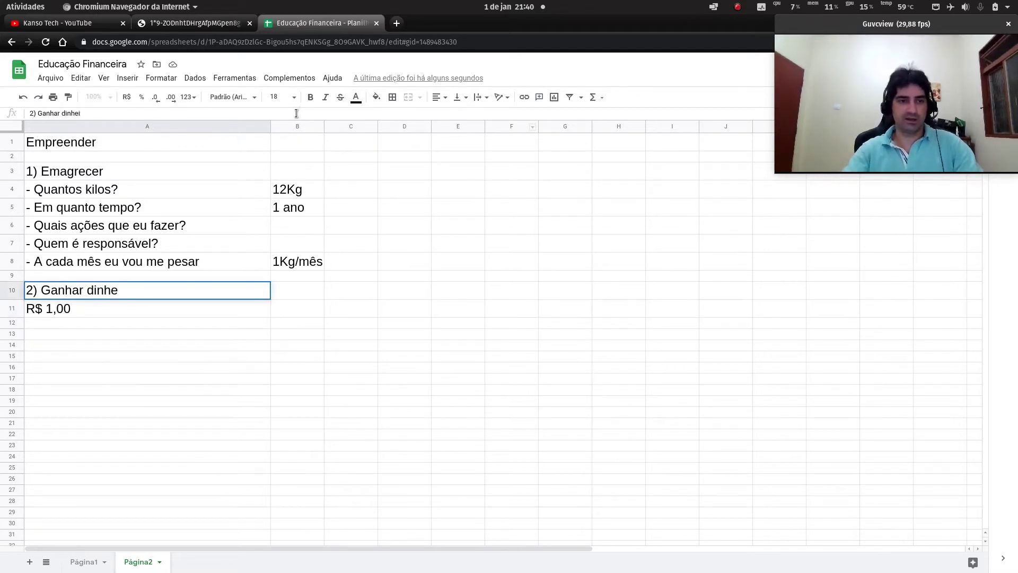
text(R$10.00)
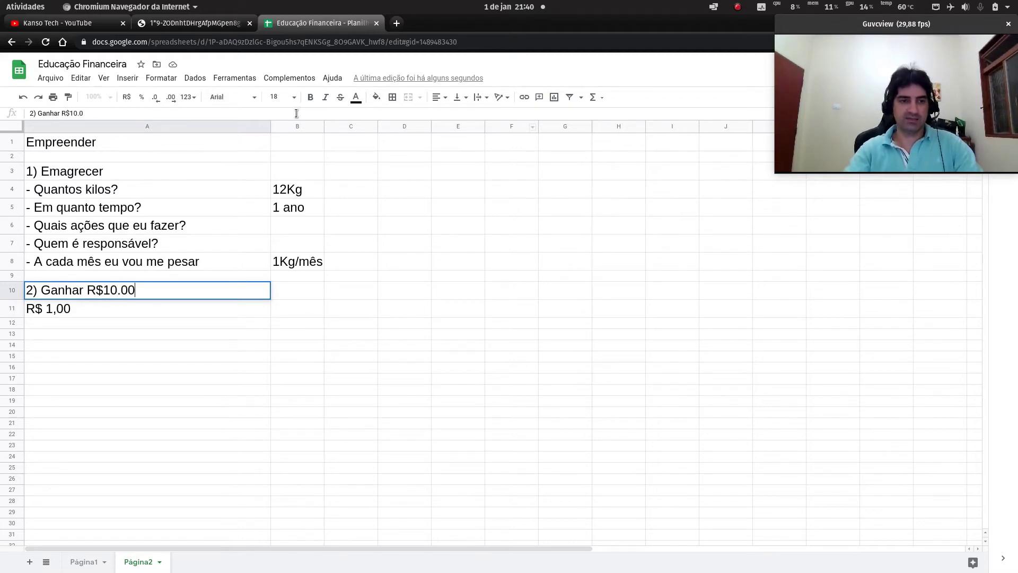
text(0,00 no ano d)
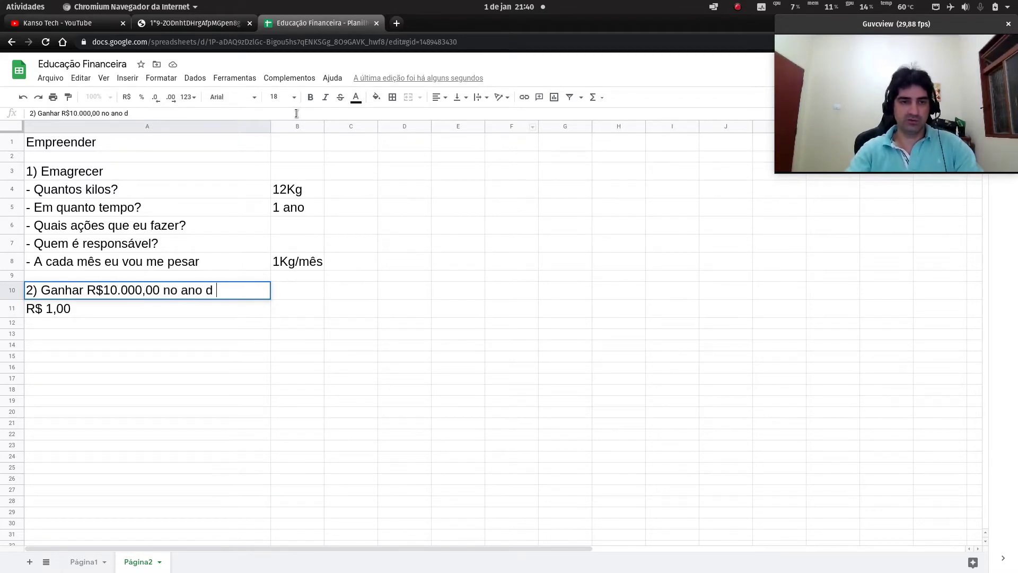
key(BackSpace)
text(e 2021)
key(BackSpace)
text(1)
key(Return)
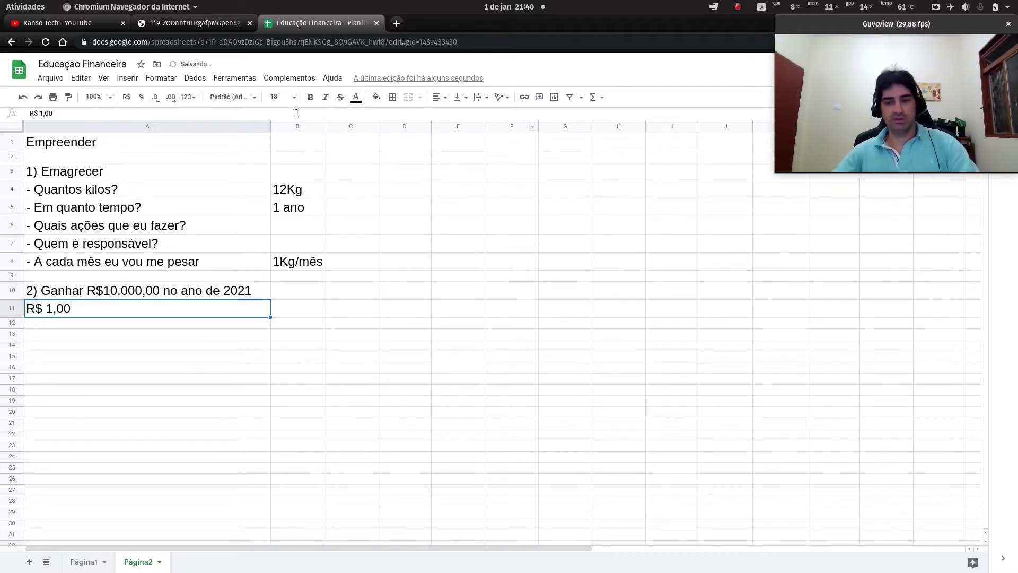
- View the PDCA Deming cycle image open in the browser and return to the spreadsheet
key(Up)
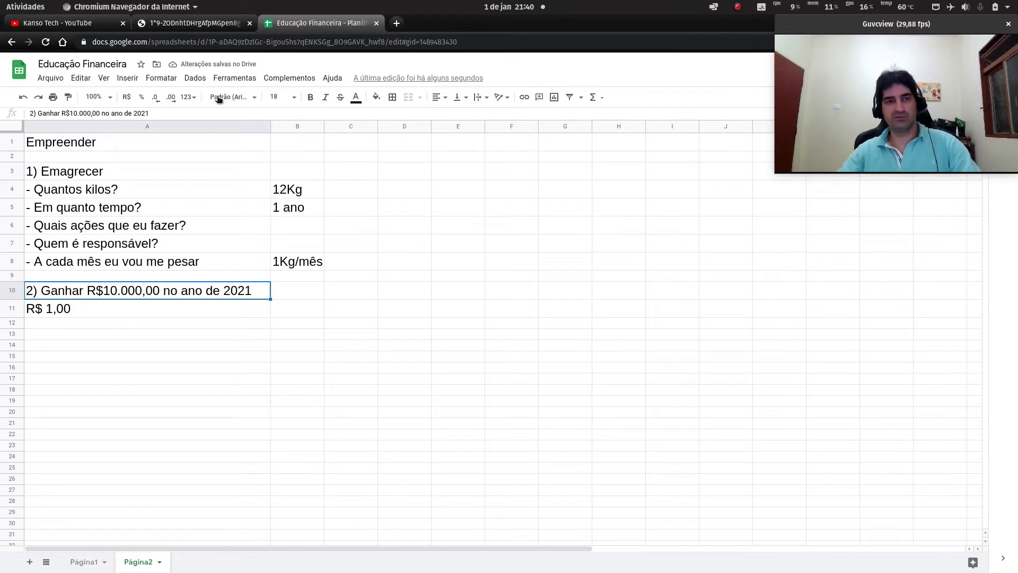
click(206, 25)
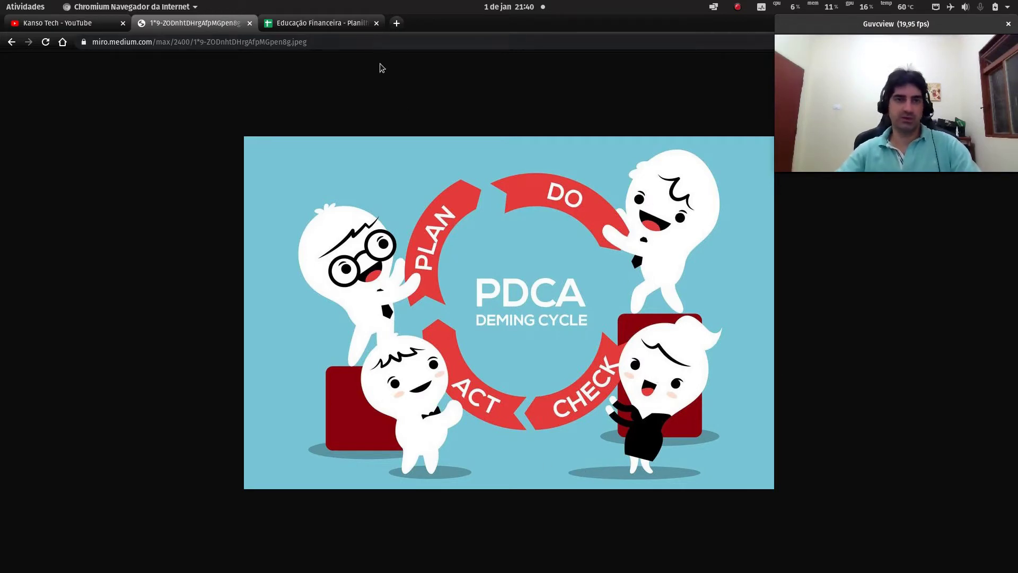
click(332, 27)
- Replace the content of A11, under the second goal, with "Vou ganhar 1.000,00 por mês"
click(56, 315)
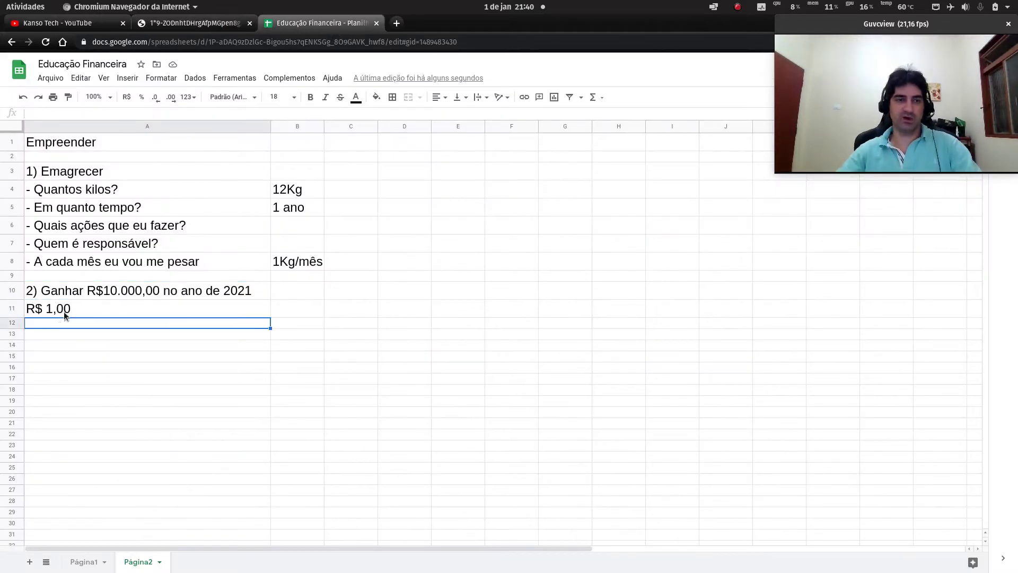
key(Up)
click(115, 314)
text(Vou ganhar 1)
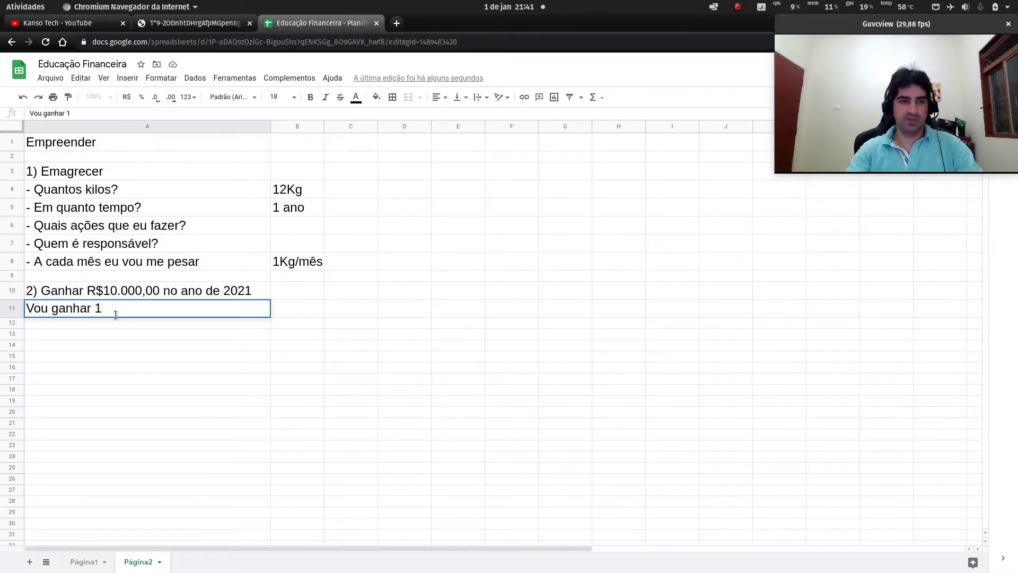
text(.000,0)
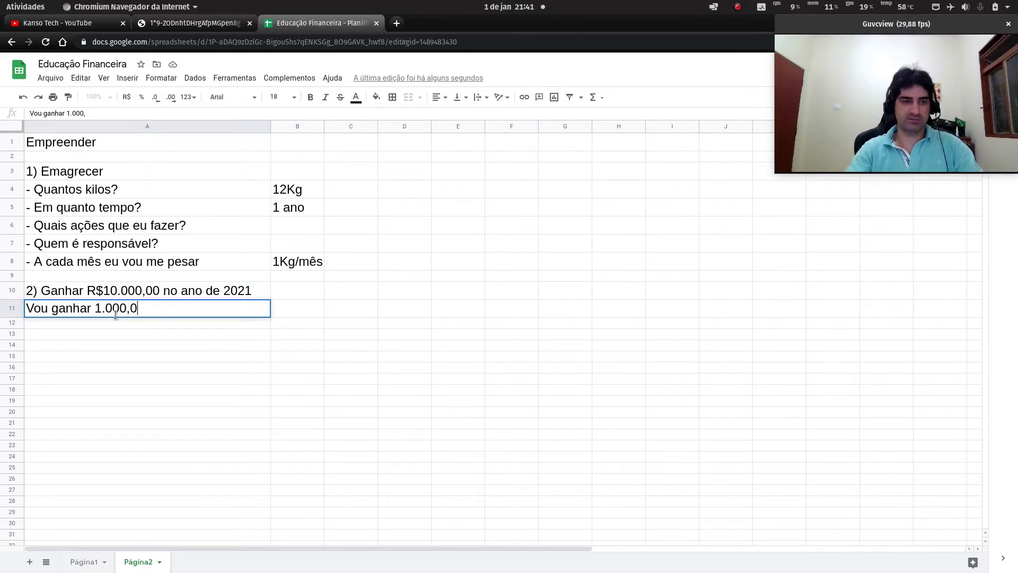
text(0 por mês)
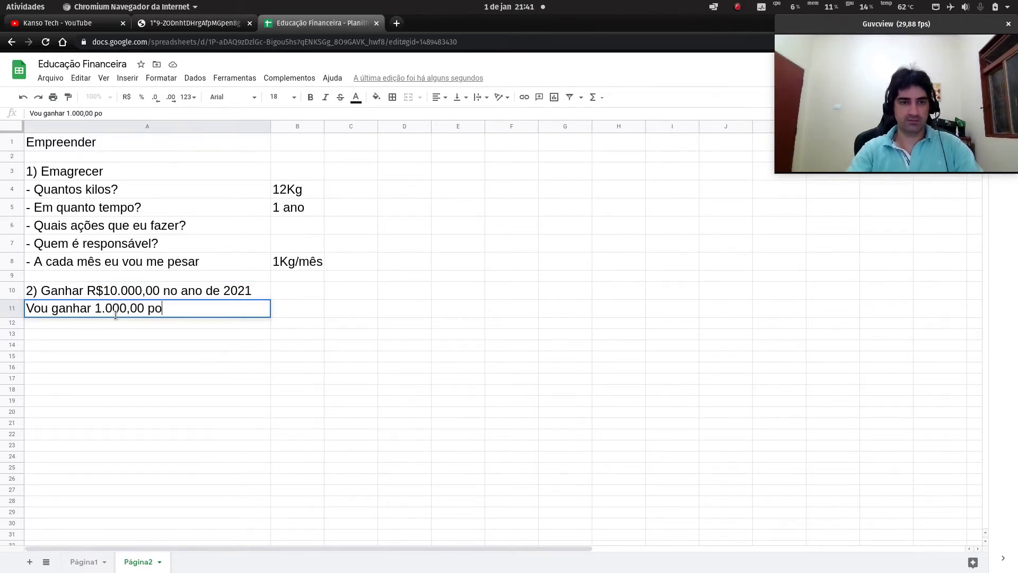
key(Return)
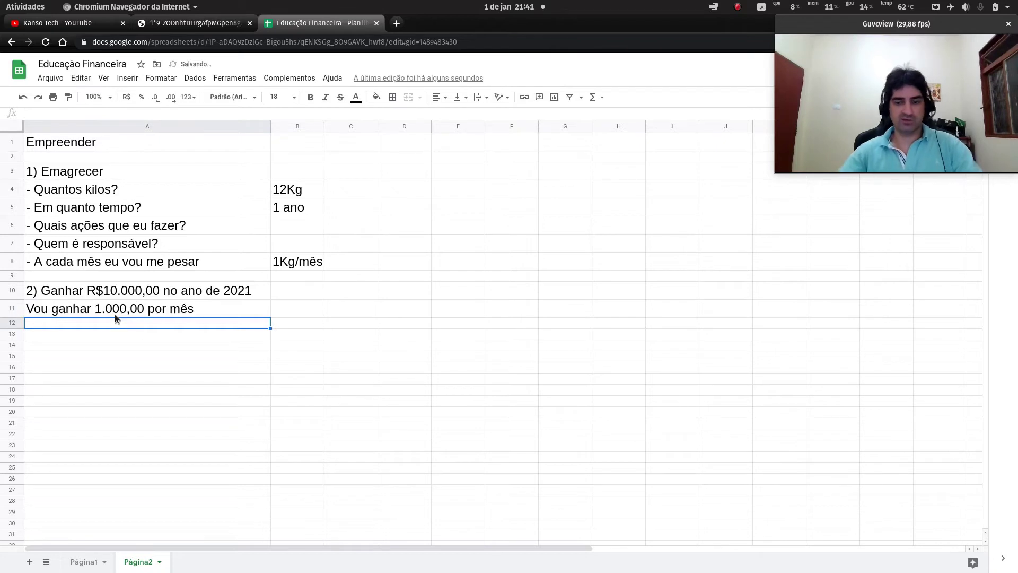
- Enter "Criar um produto novo" in A12 as the next line of the second goal
key(Up)
key(Up)
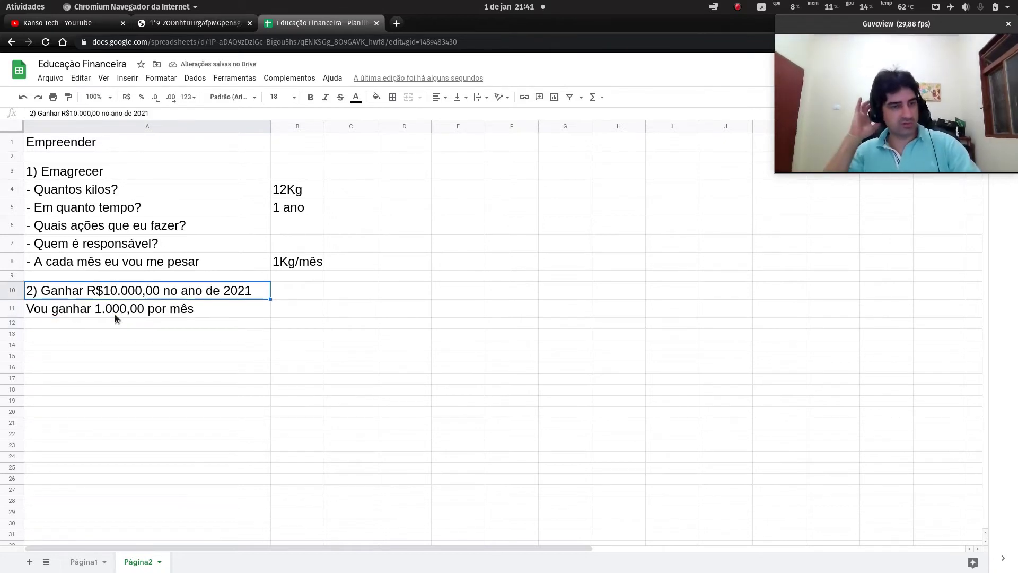
key(Down)
key(Down)
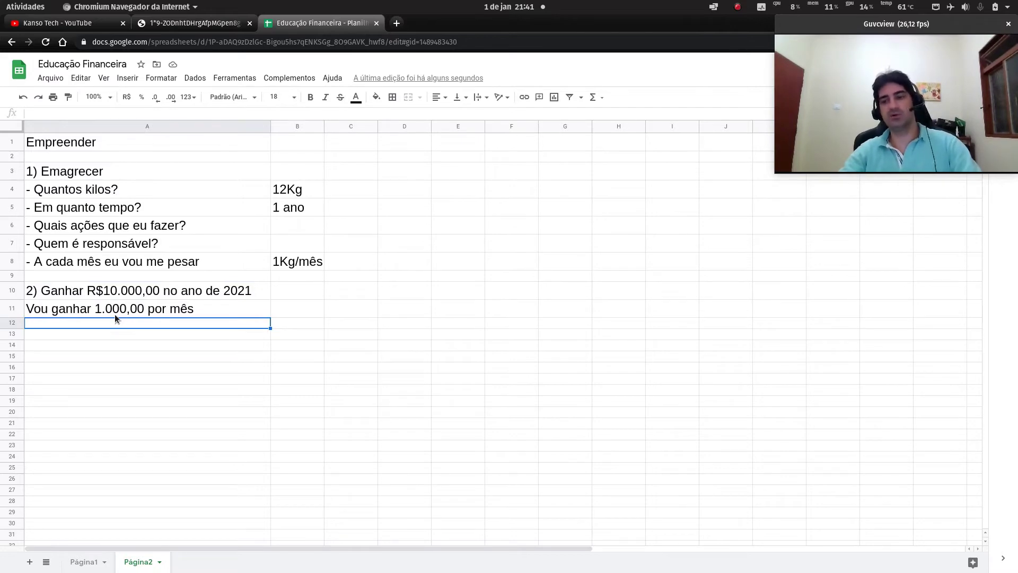
text(Cr)
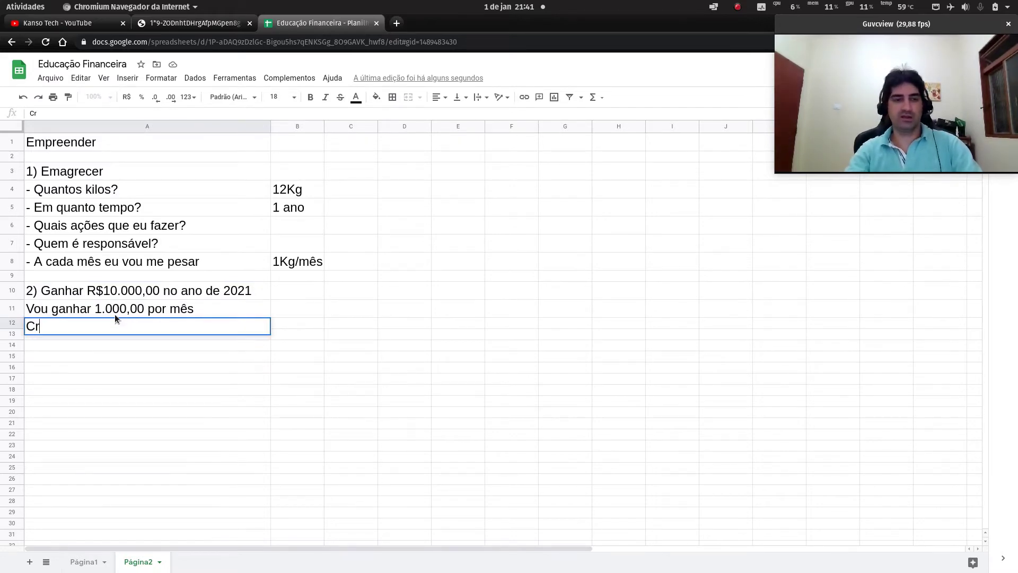
text(iar um produto novo)
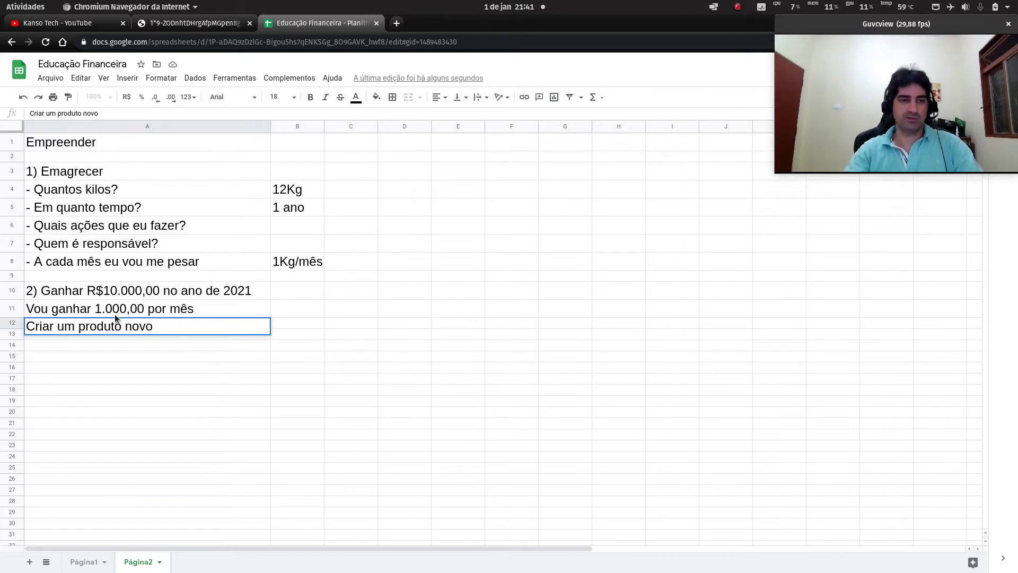
key(Return)
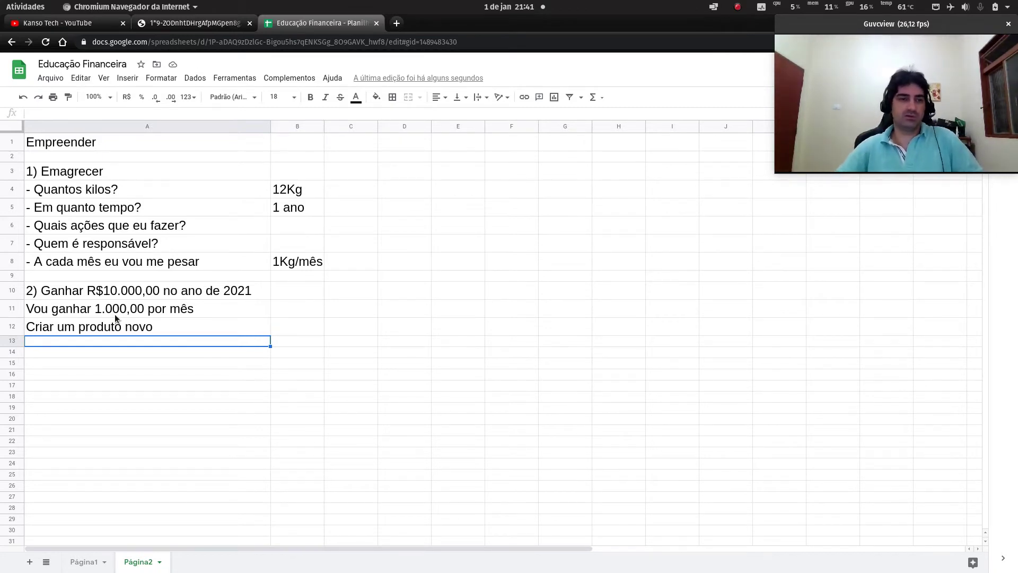
drag(234, 289, 240, 339)
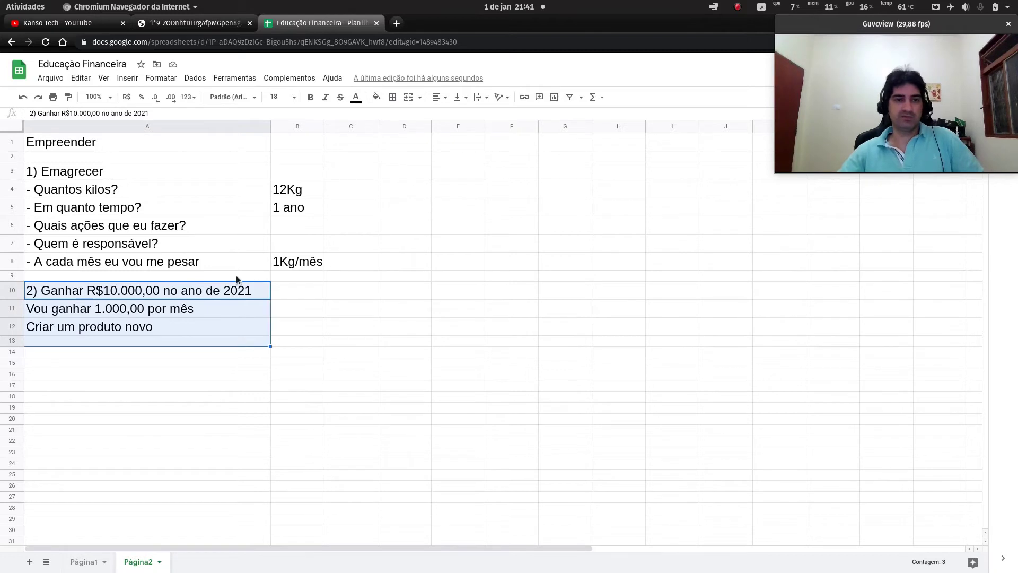
click(191, 322)
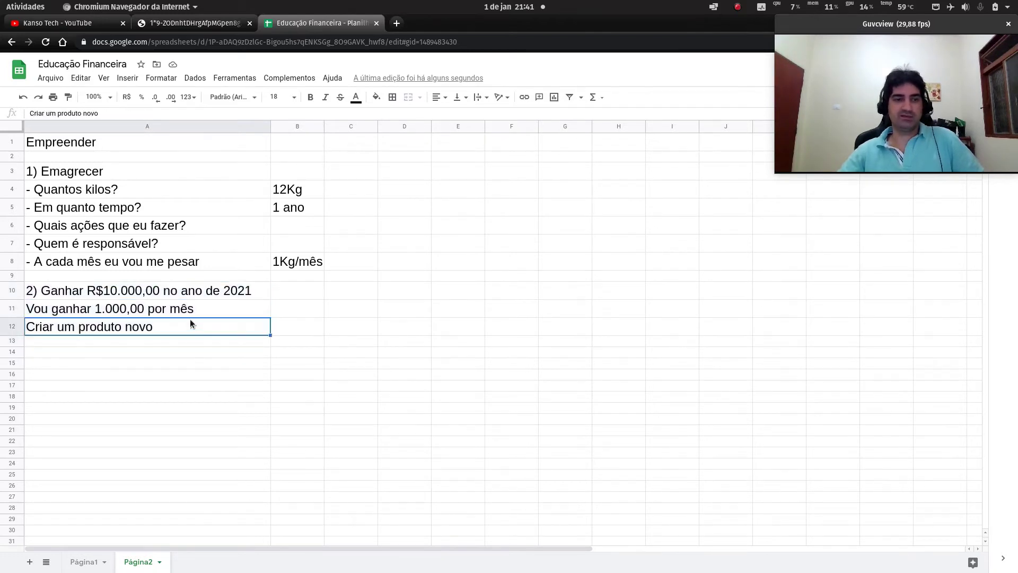
click(191, 292)
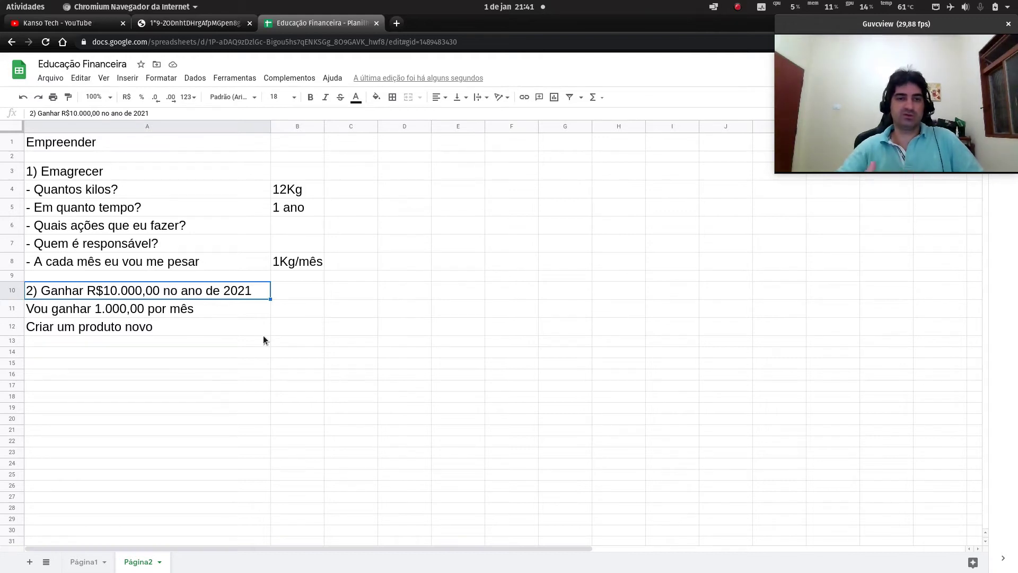
- Enter "Recomeço" in E10 and widen column E so the word fits
click(472, 289)
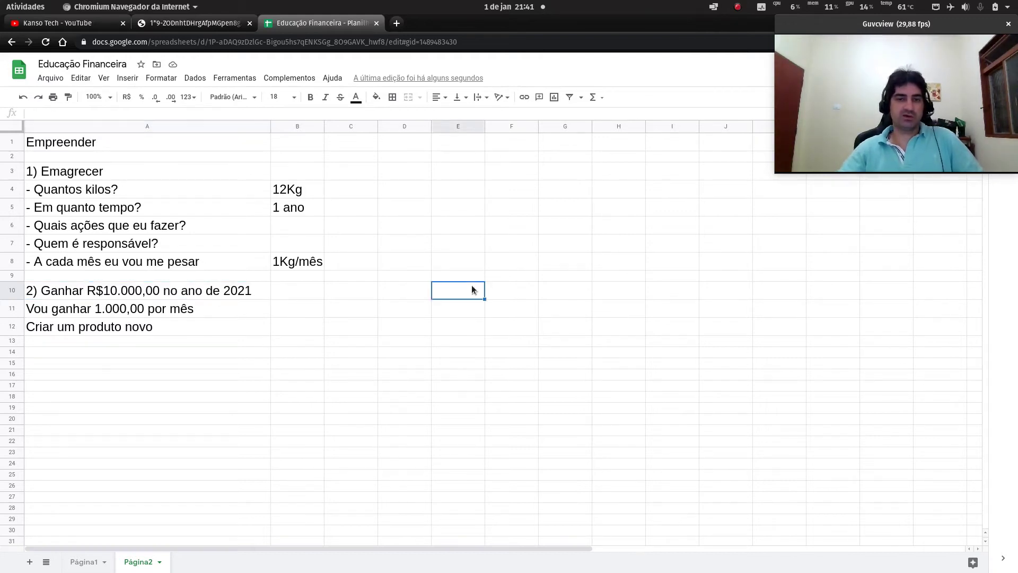
text(Recomeço)
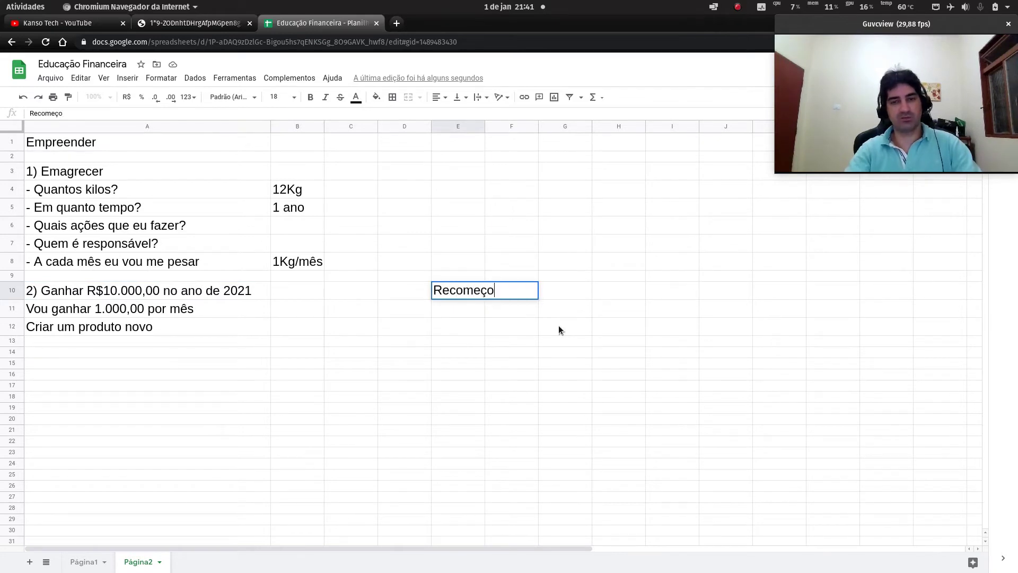
key(Return)
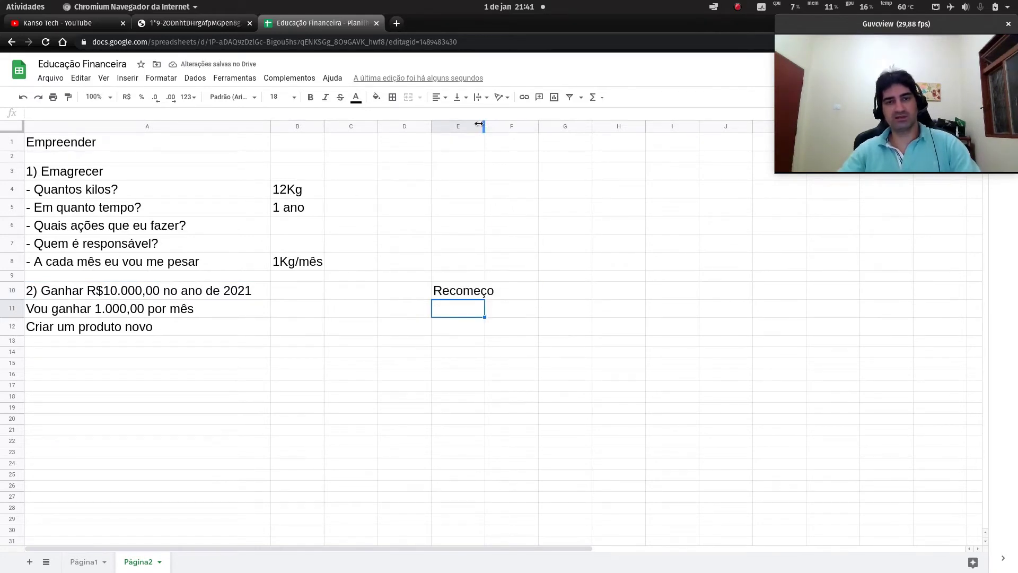
drag(478, 124, 495, 123)
click(483, 291)
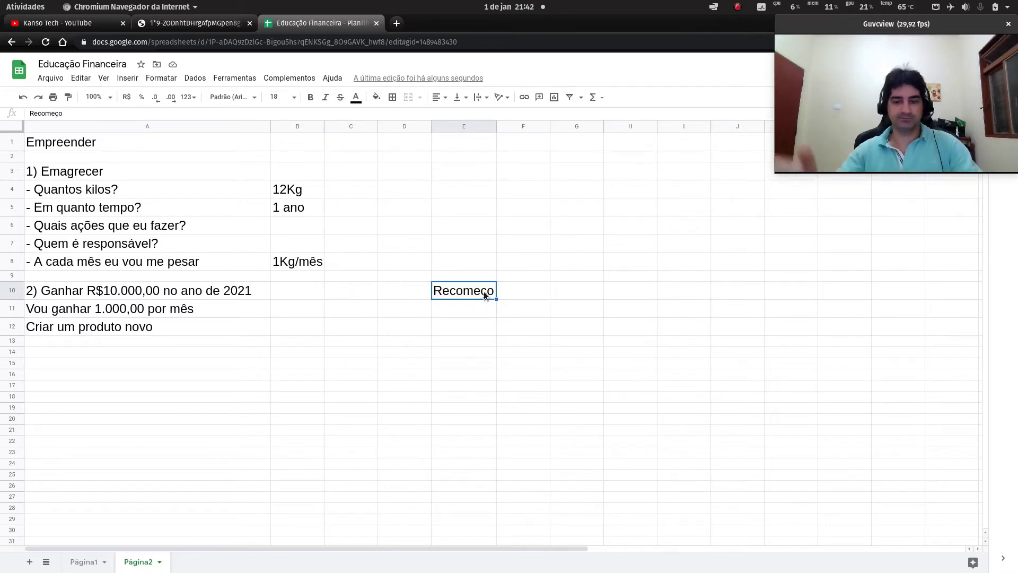
- Enter "Economizar 10% do meu salário todo mês" in A13 below the new product line
key(Left)
key(Left)
key(Left)
key(Left)
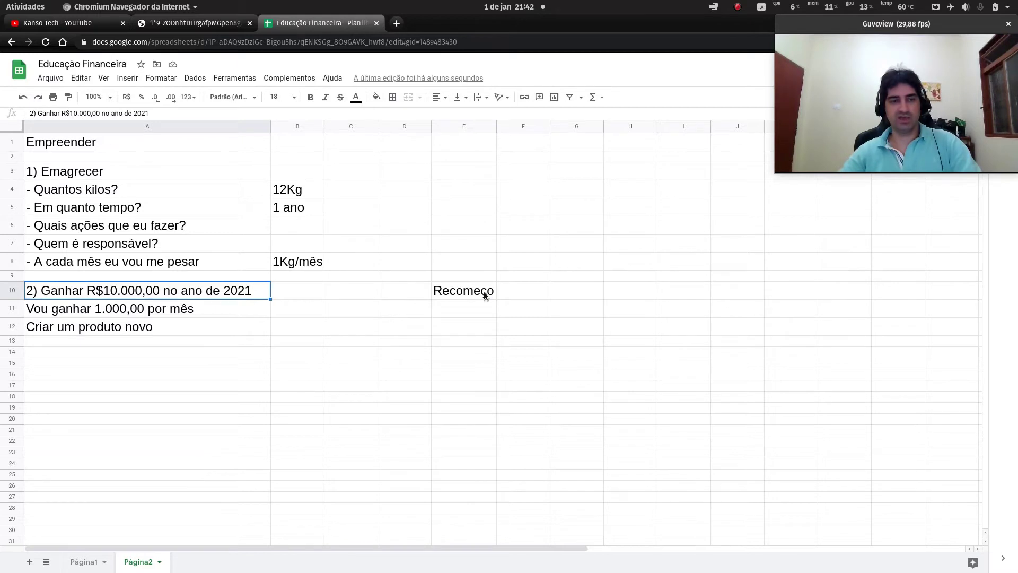
key(Right)
key(Left)
key(Down)
key(Down)
key(Down)
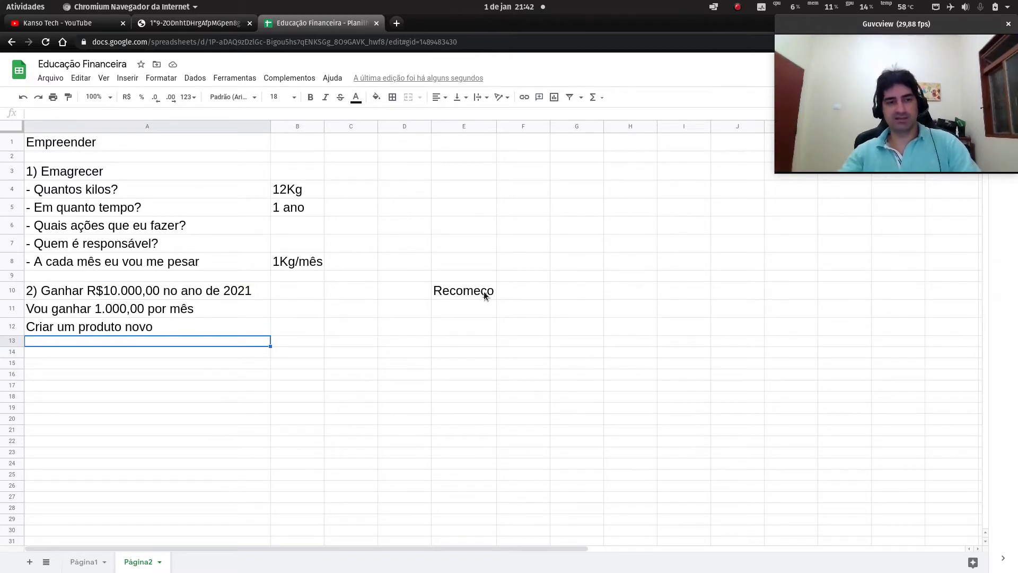
text(Economi)
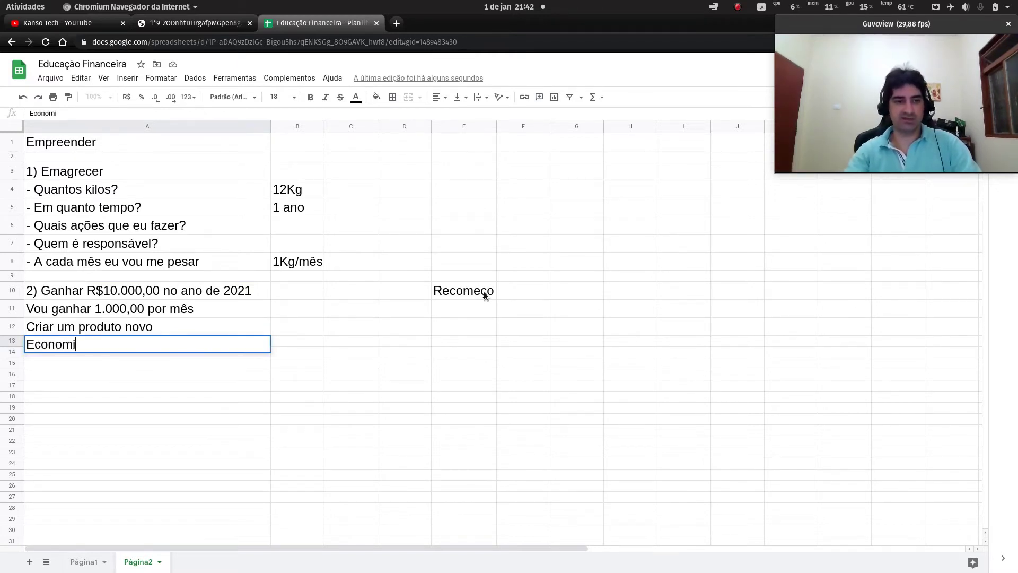
text(zar 10)
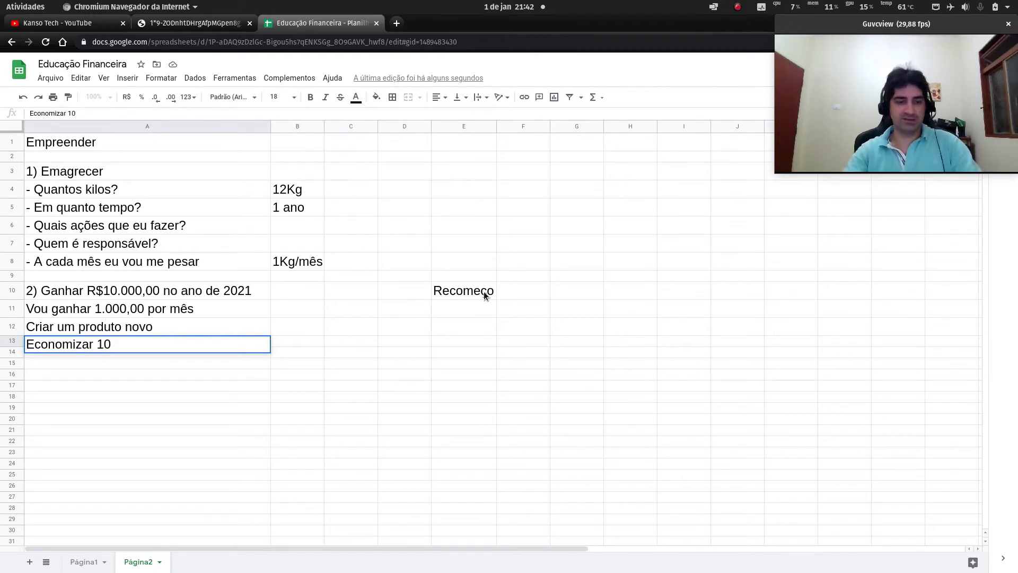
text(% do meu sa)
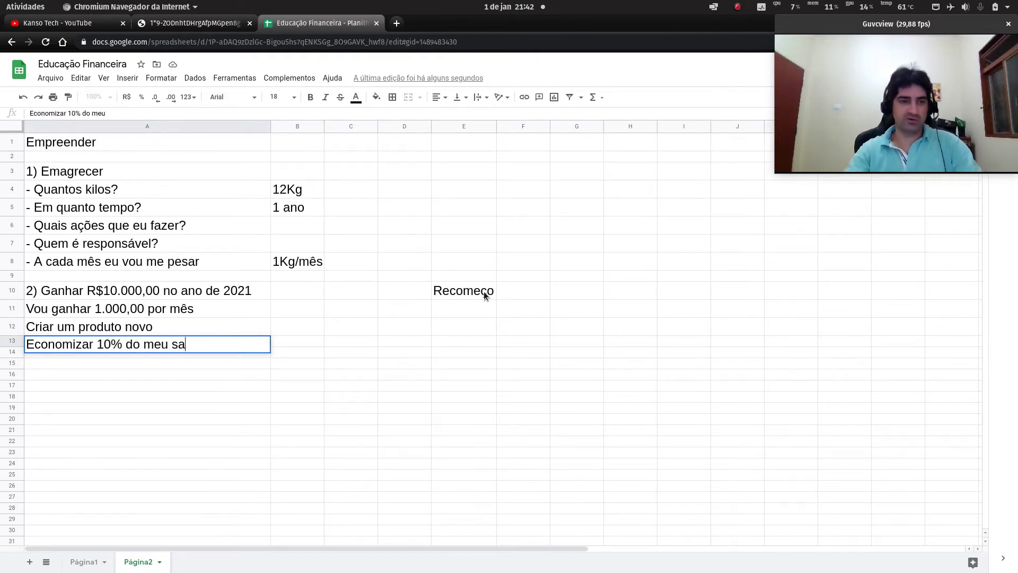
text(lário to)
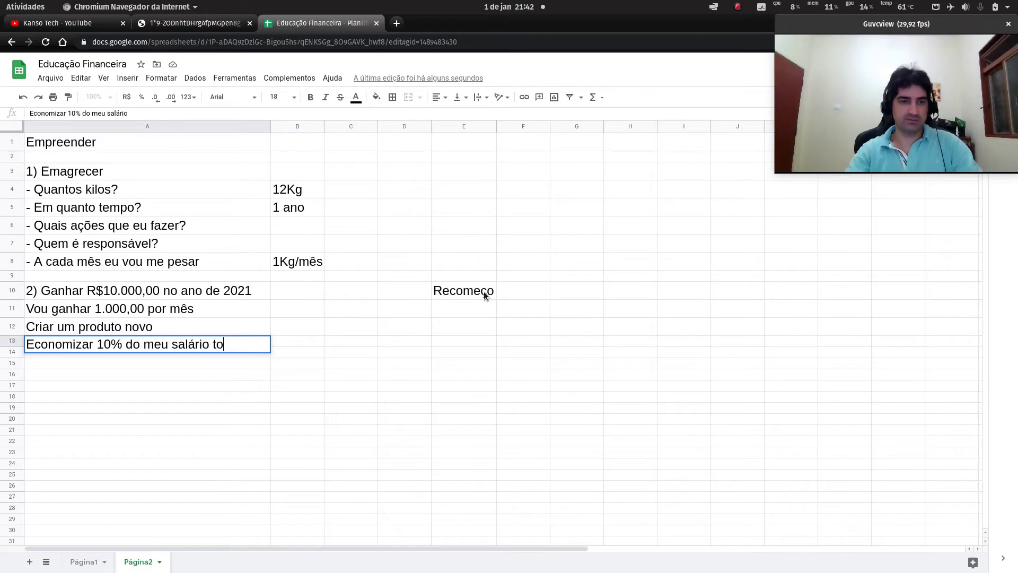
text(do mês)
key(BackSpace)
text(mês)
key(Return)
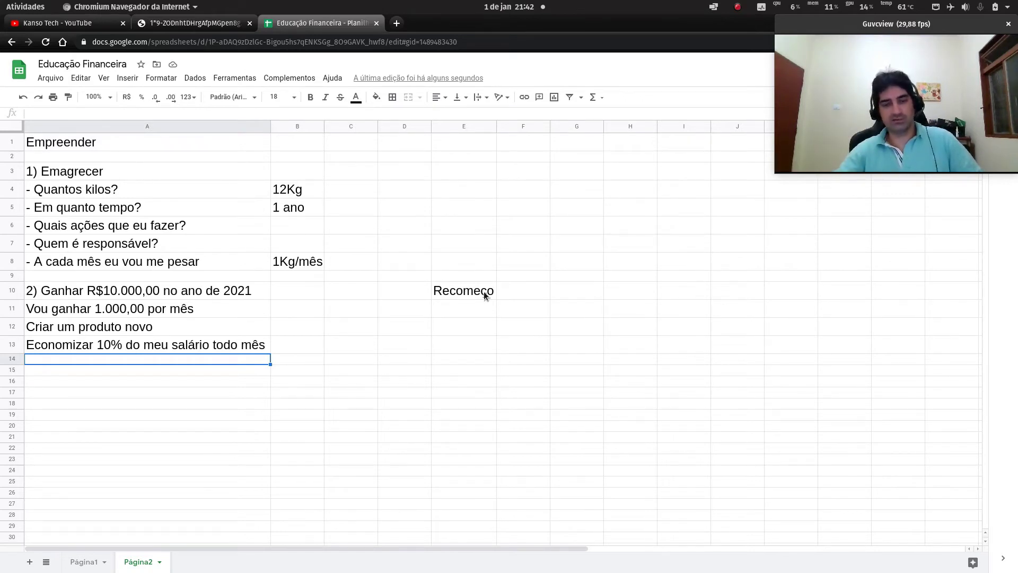
- Show the PDCA Deming cycle image and reorder the browser tabs so it comes after the spreadsheet
key(Up)
key(Right)
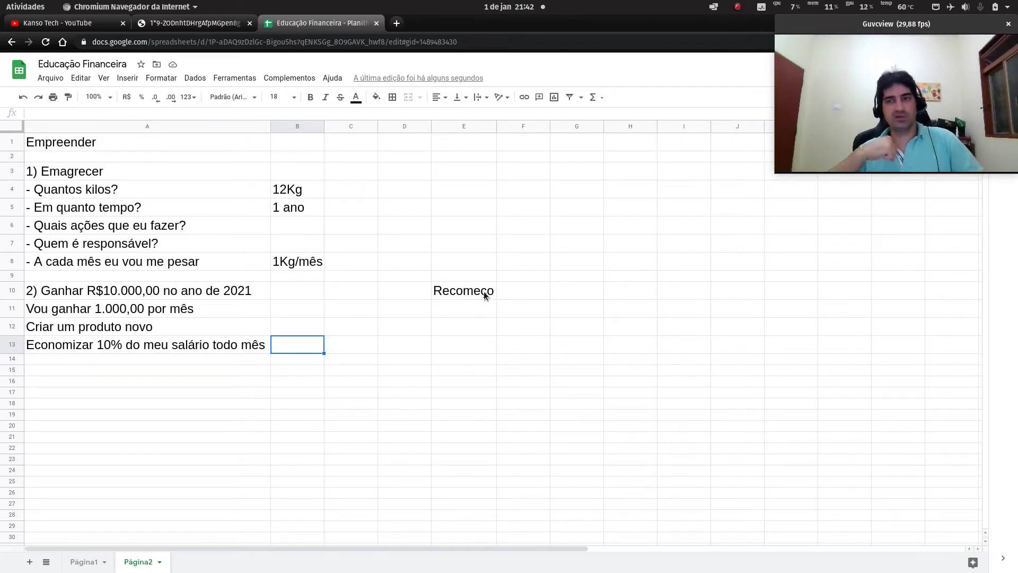
click(201, 24)
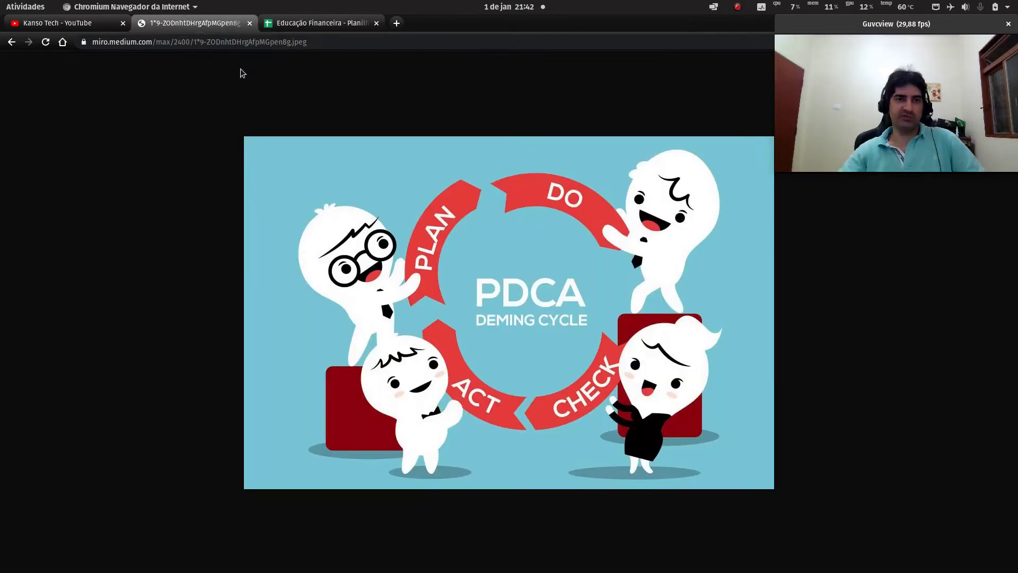
drag(203, 28, 330, 25)
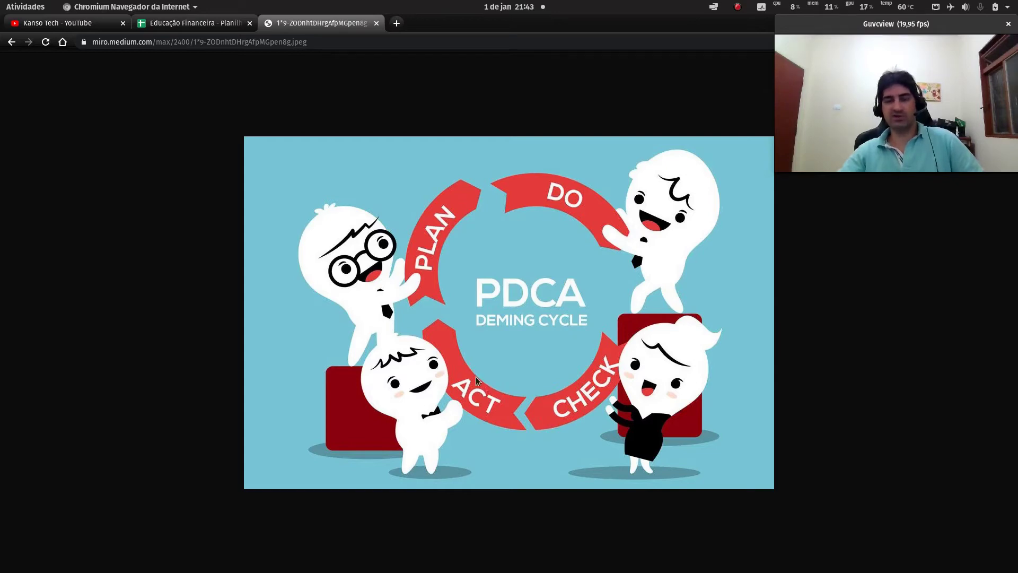
- Return to the Educação Financeira spreadsheet and enter 1000 in A18 below the goals
click(218, 24)
click(245, 406)
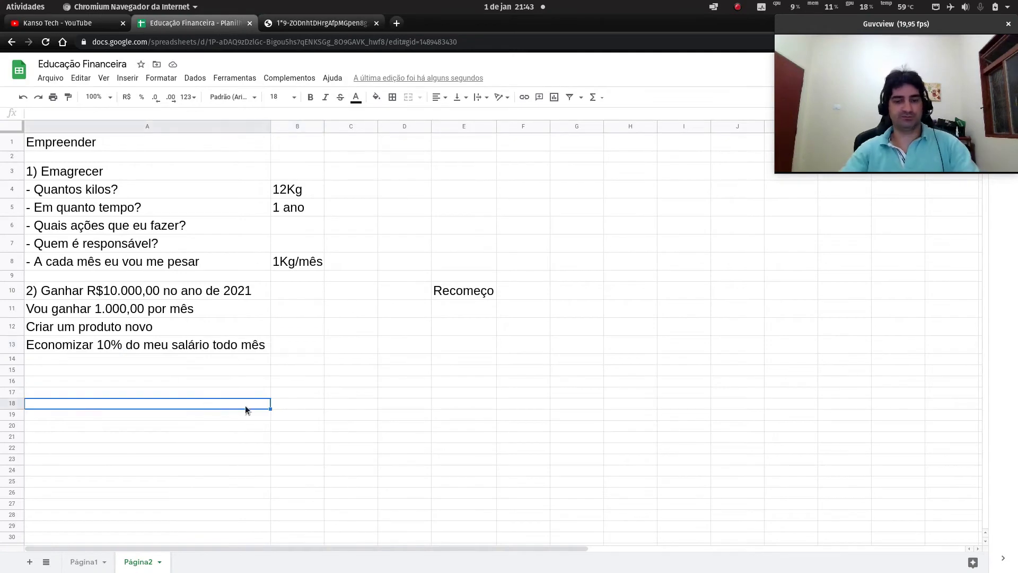
text(1000)
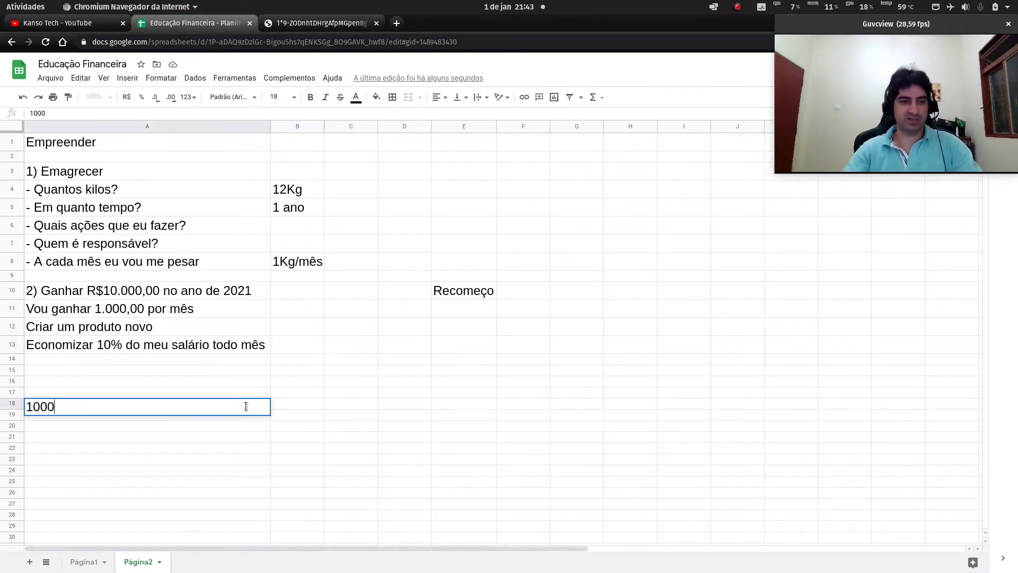
key(Return)
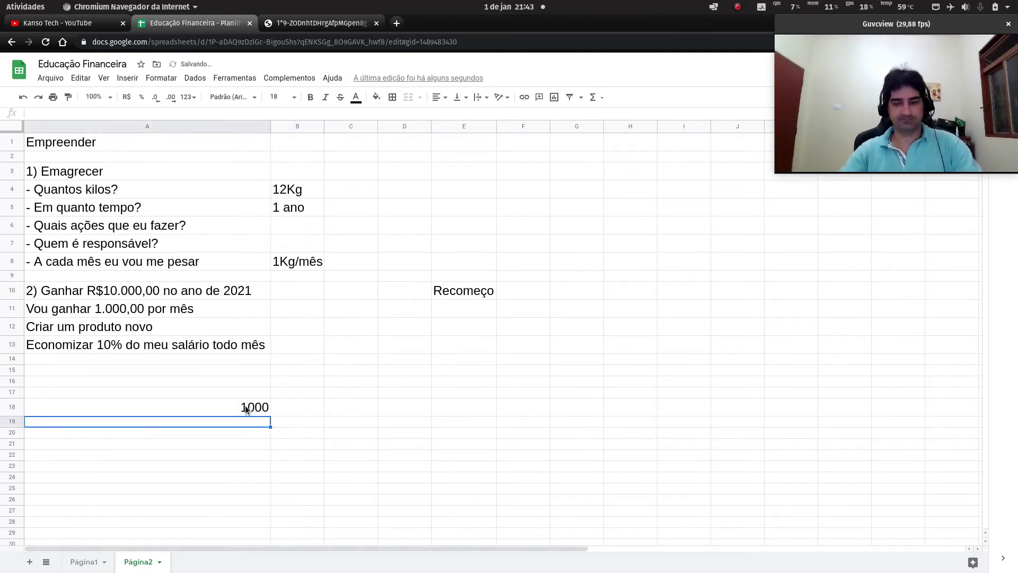
- Calculate 10% of A18 in B18 with the formula =A18*0,1
click(246, 407)
key(Right)
text(=)
click(245, 408)
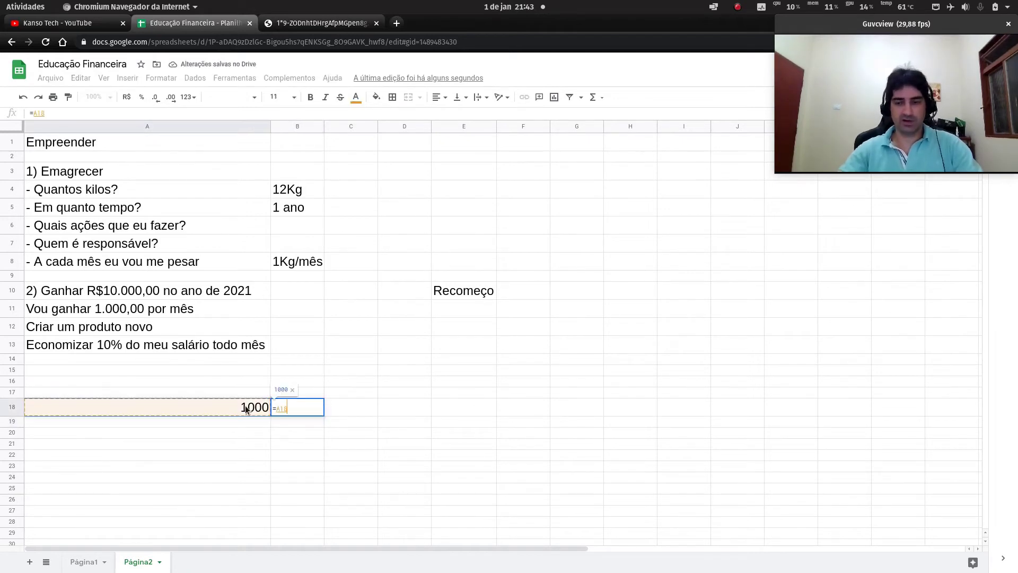
text(*,1)
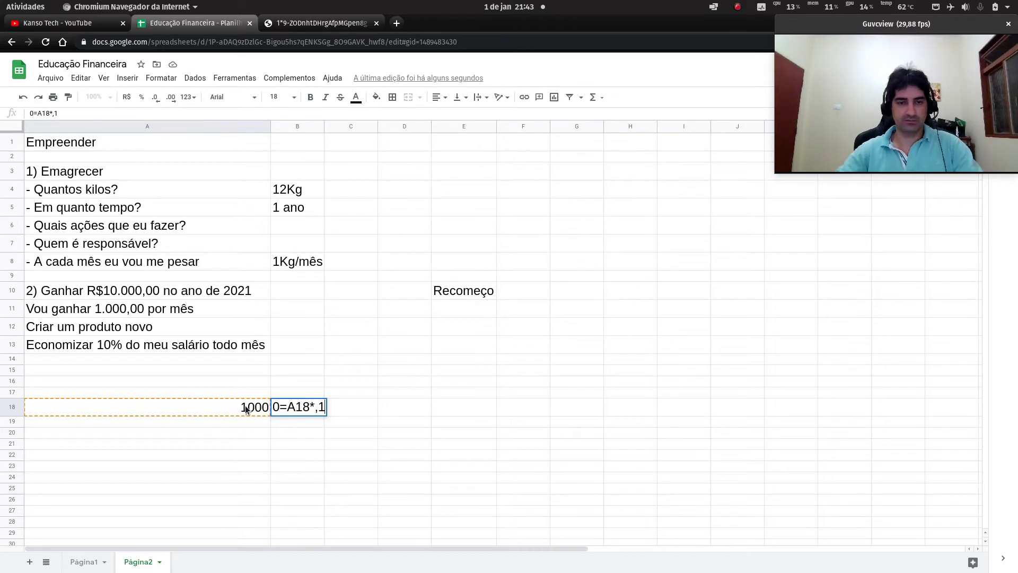
text(0)
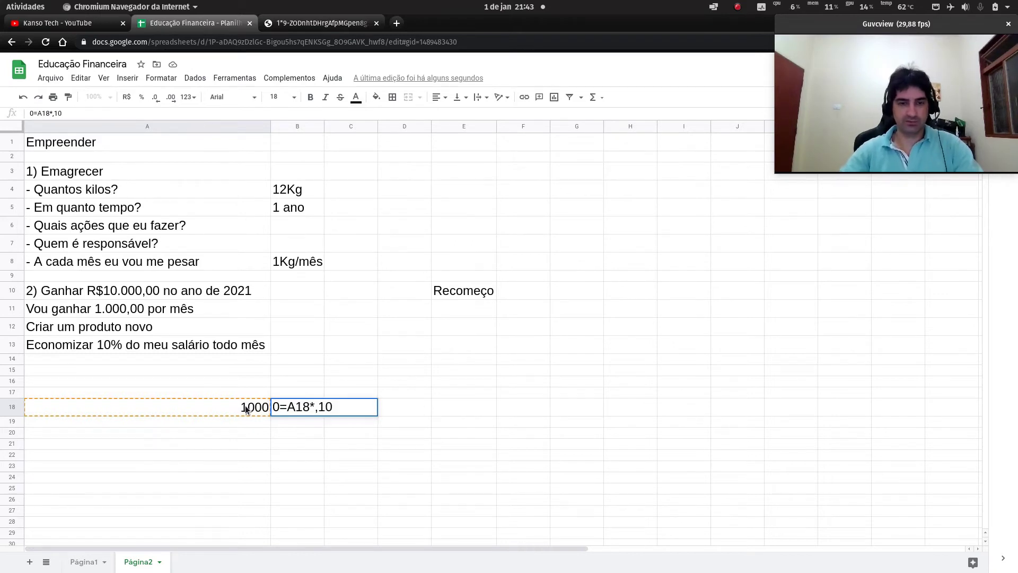
key(Left)
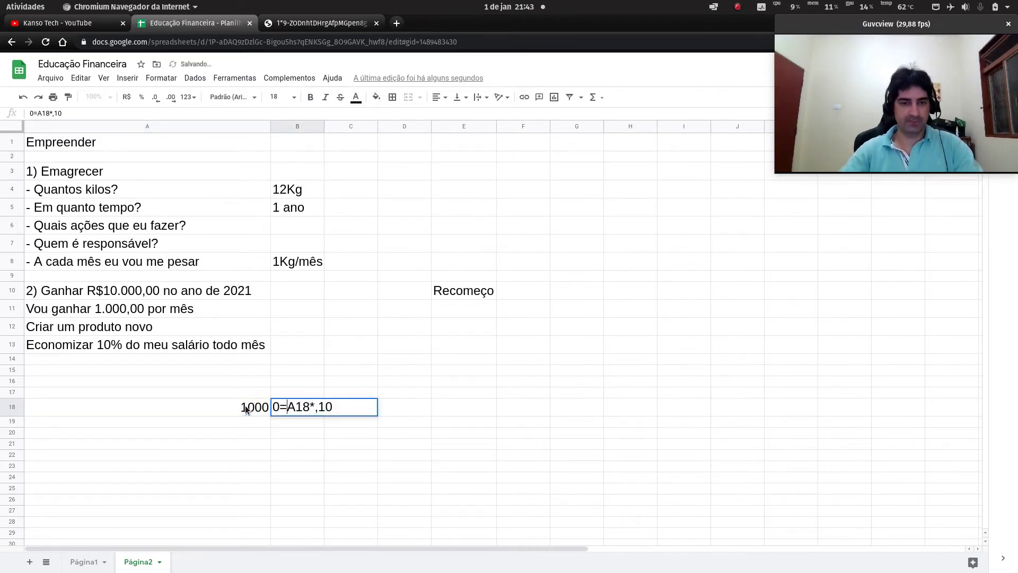
key(Return)
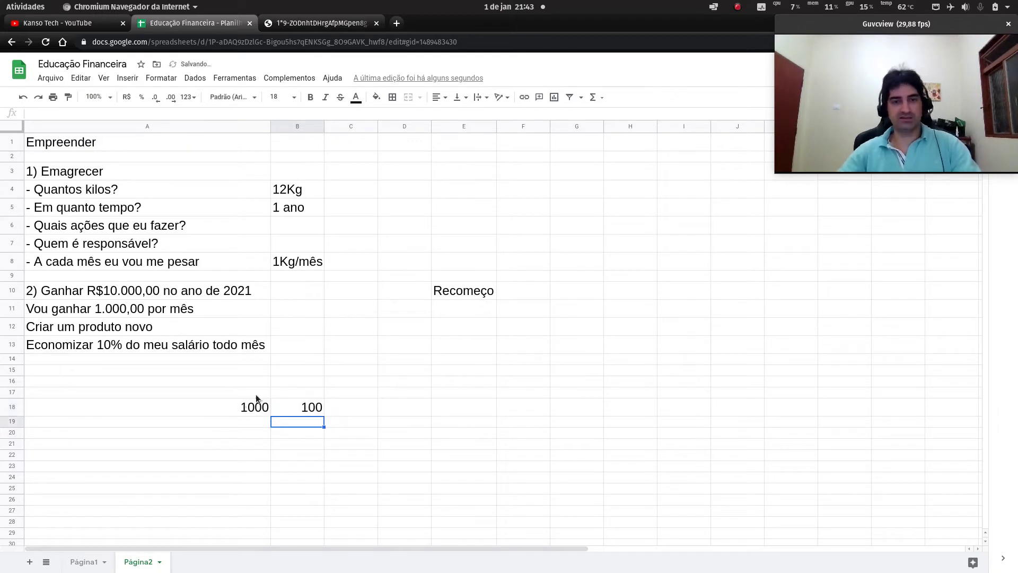
- Format A18:B18 as Brazilian real currency and fit the column widths to their contents
drag(284, 411, 264, 406)
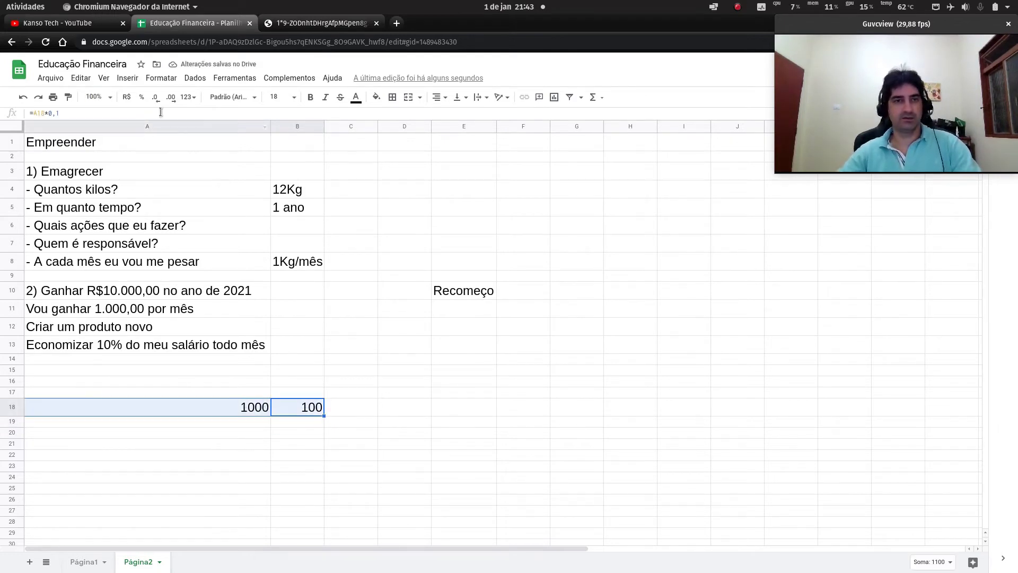
click(141, 97)
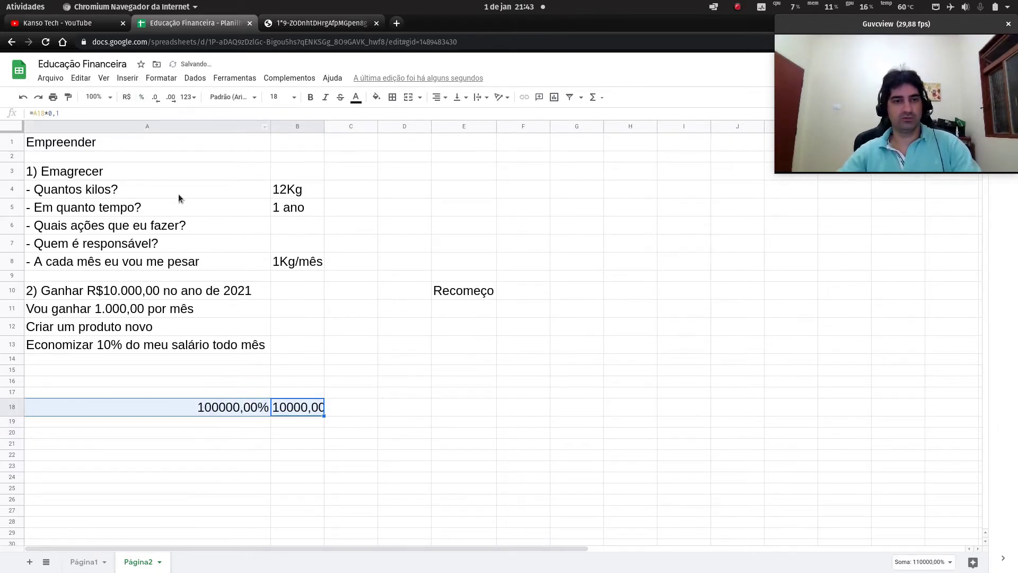
click(132, 97)
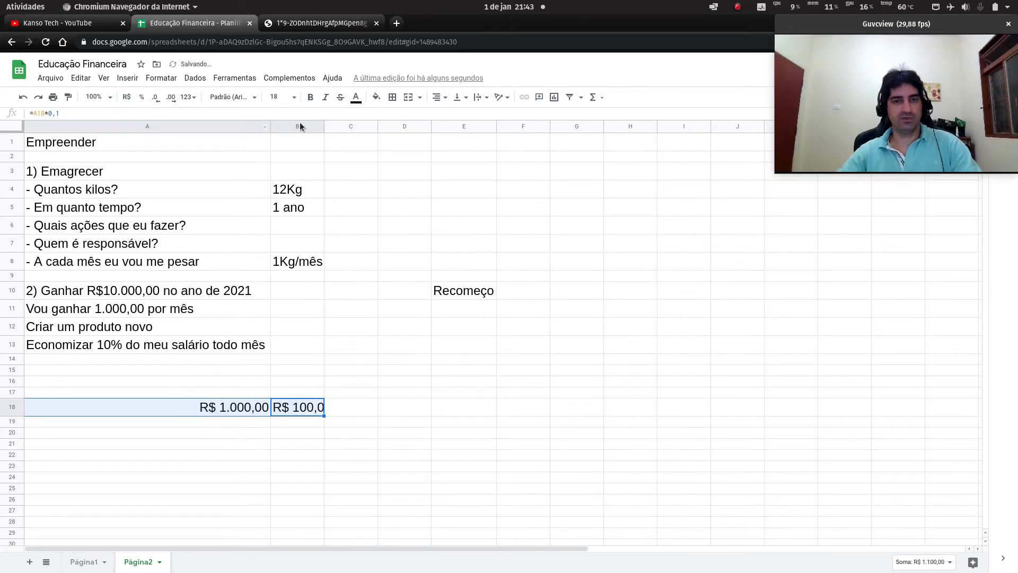
click(11, 126)
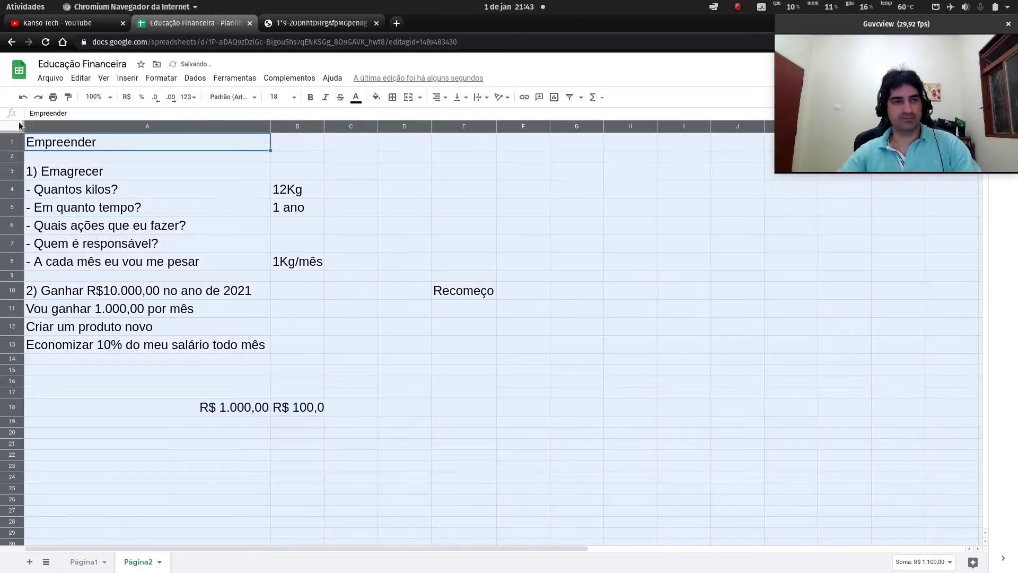
double_click(324, 127)
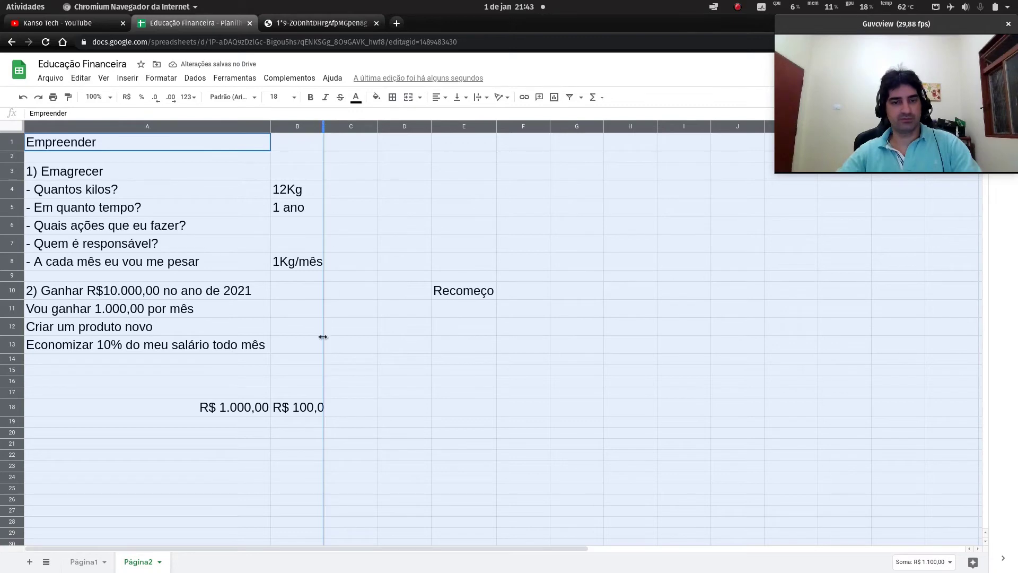
- Replace the formula in B18 with the fixed amount 50
click(311, 410)
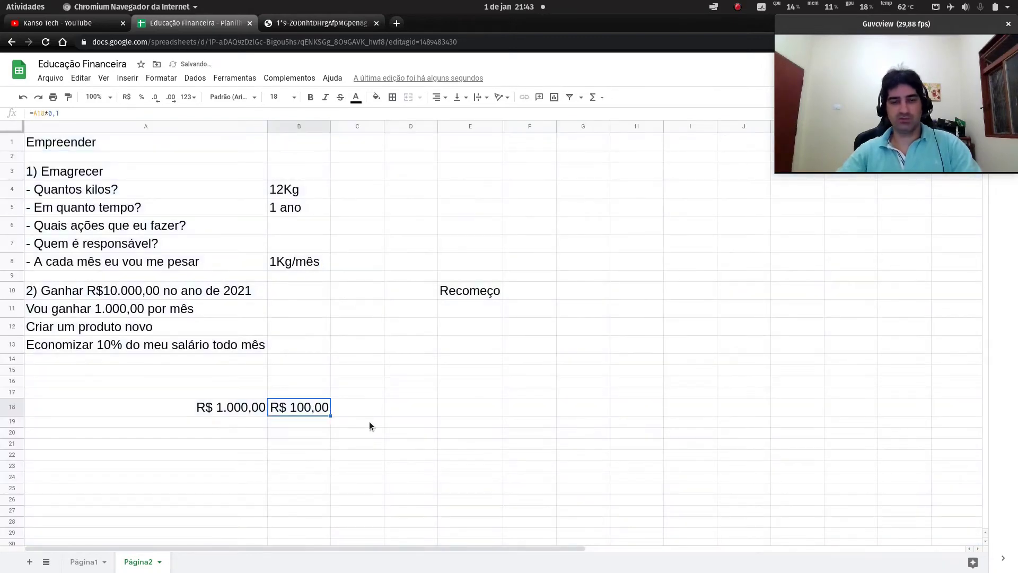
text(50)
key(Return)
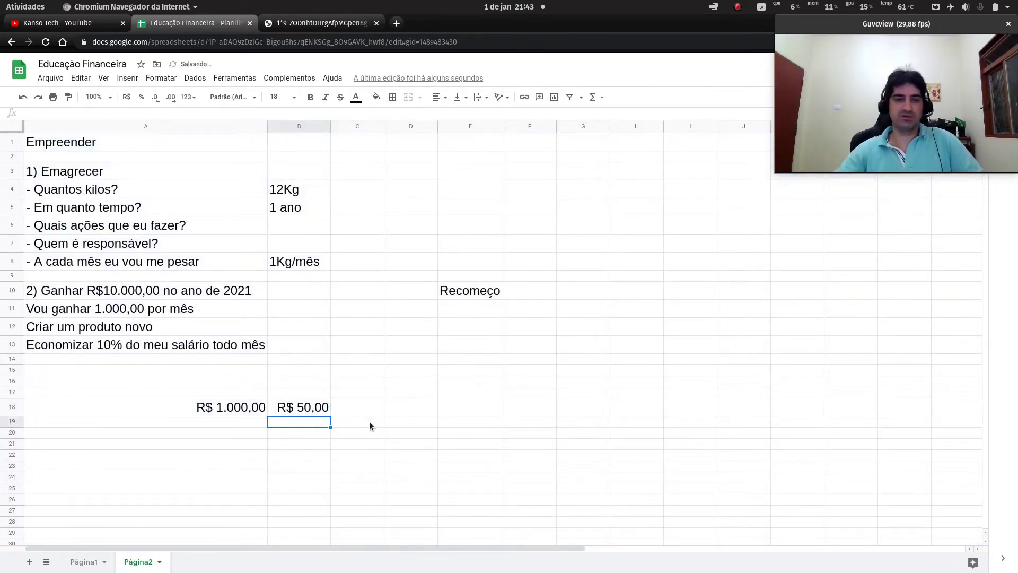
click(314, 412)
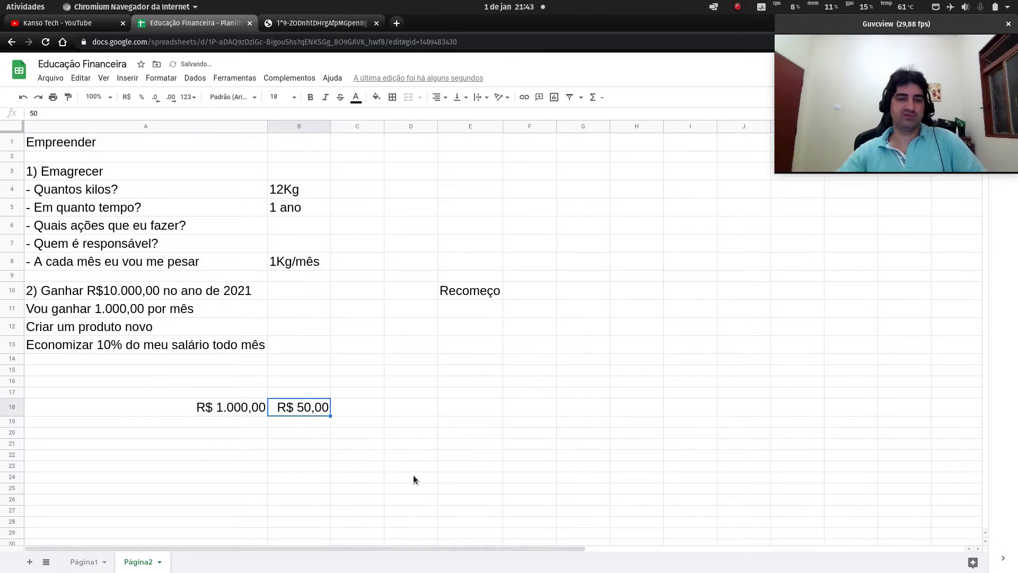
- Enter "Seguro carro!" in C18 and fit column C to the text
click(377, 411)
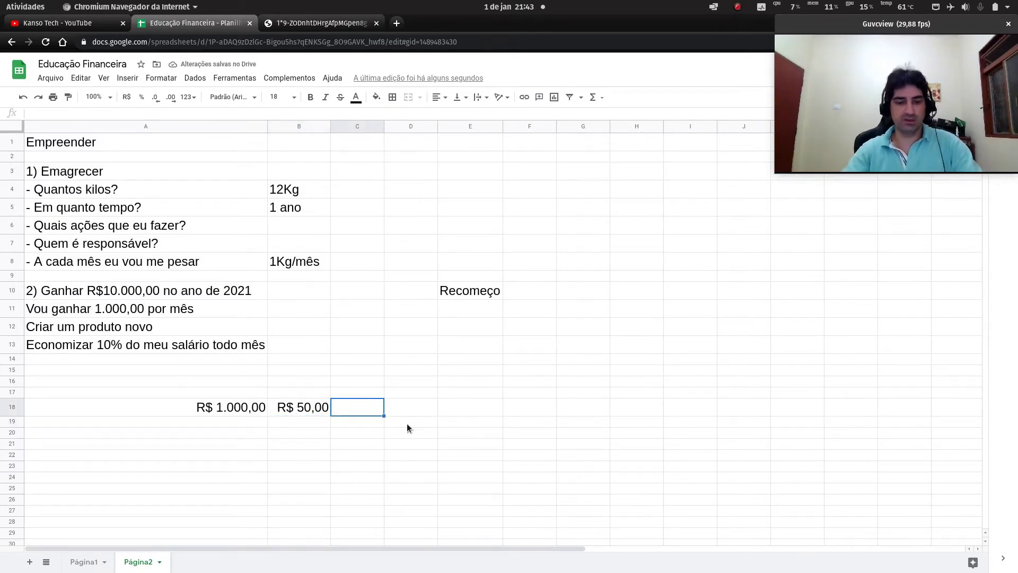
text(Seguro arro)
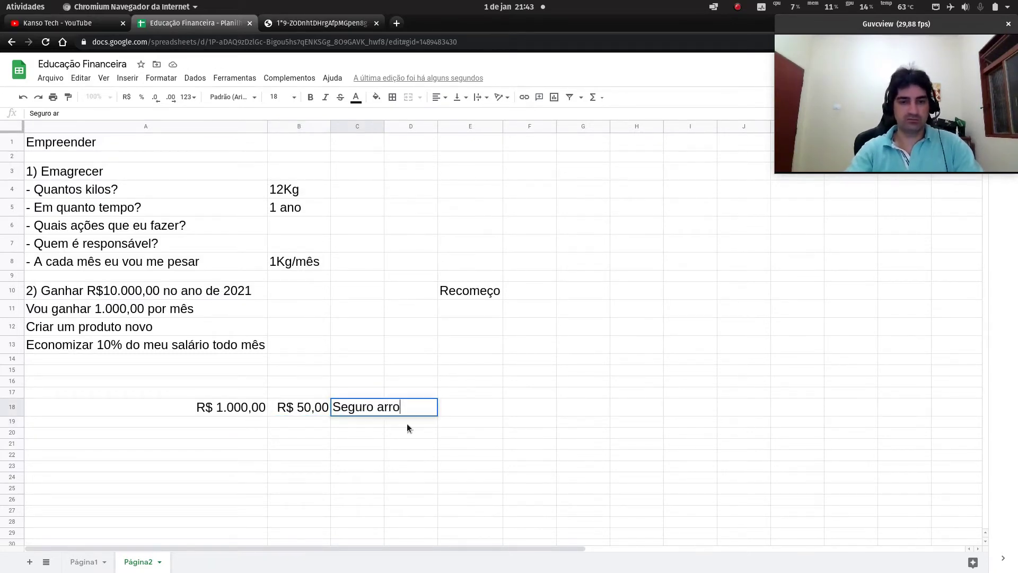
key(BackSpace)
key(BackSpace)
key(BackSpace)
key(BackSpace)
text(carro!)
key(Return)
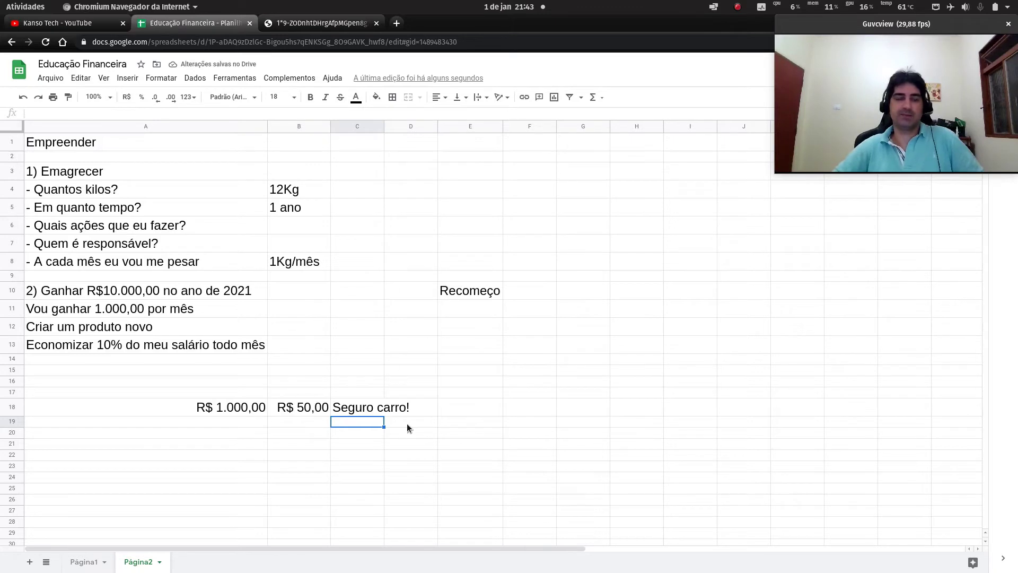
click(378, 406)
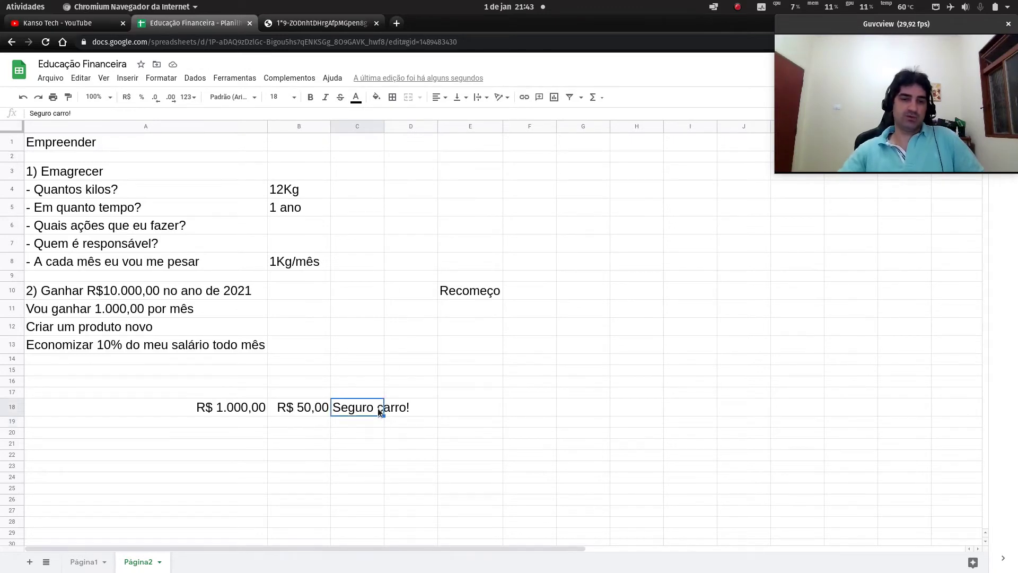
double_click(384, 126)
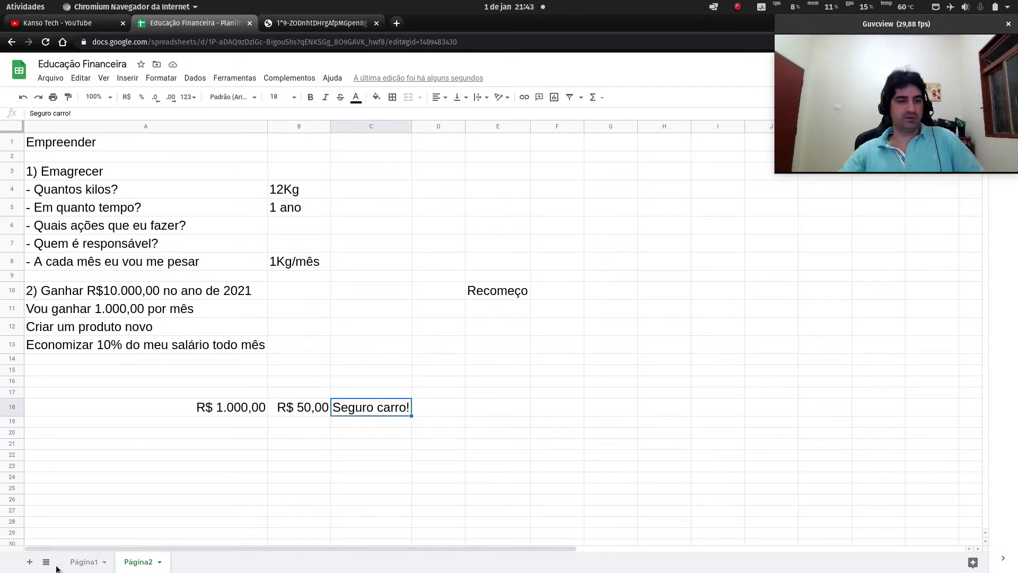
- Show the Página1 sheet and look over its expense, income and debt tables
click(79, 562)
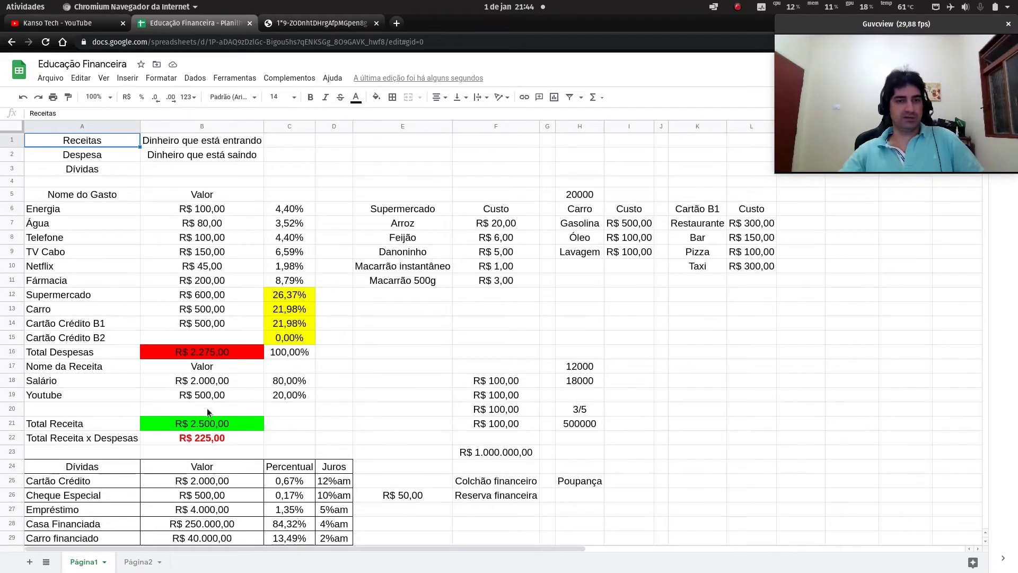
click(490, 225)
click(97, 209)
drag(96, 209, 649, 264)
click(649, 265)
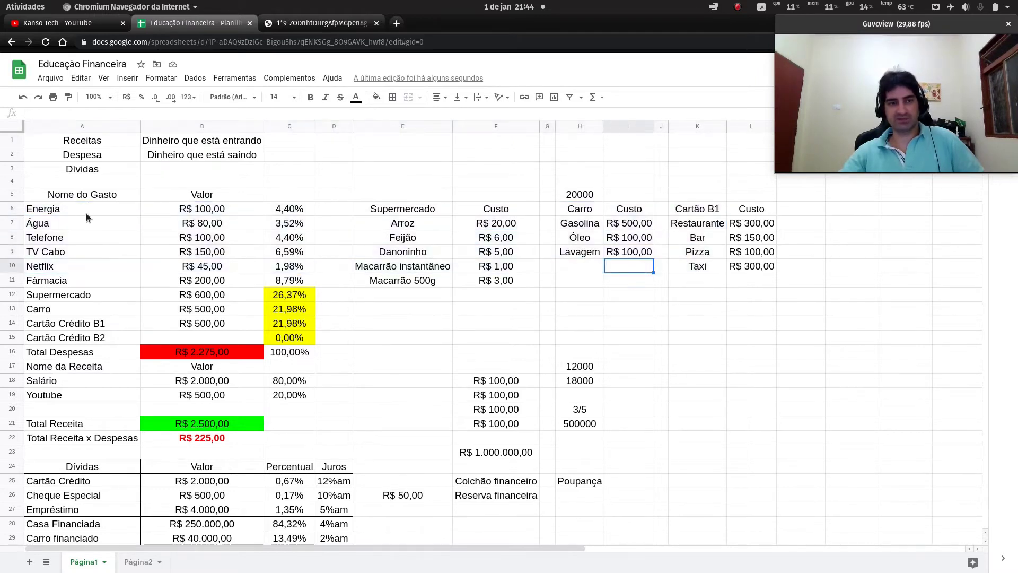
drag(75, 195, 740, 494)
- Switch to the Kanso Tech YouTube channel and open its full Educação Financeira playlist
click(43, 24)
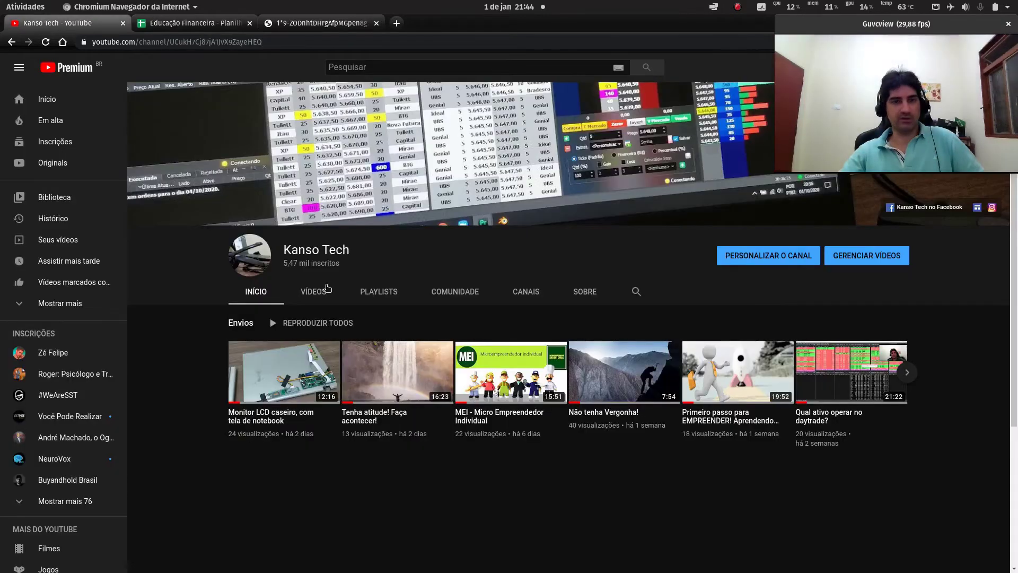
click(377, 296)
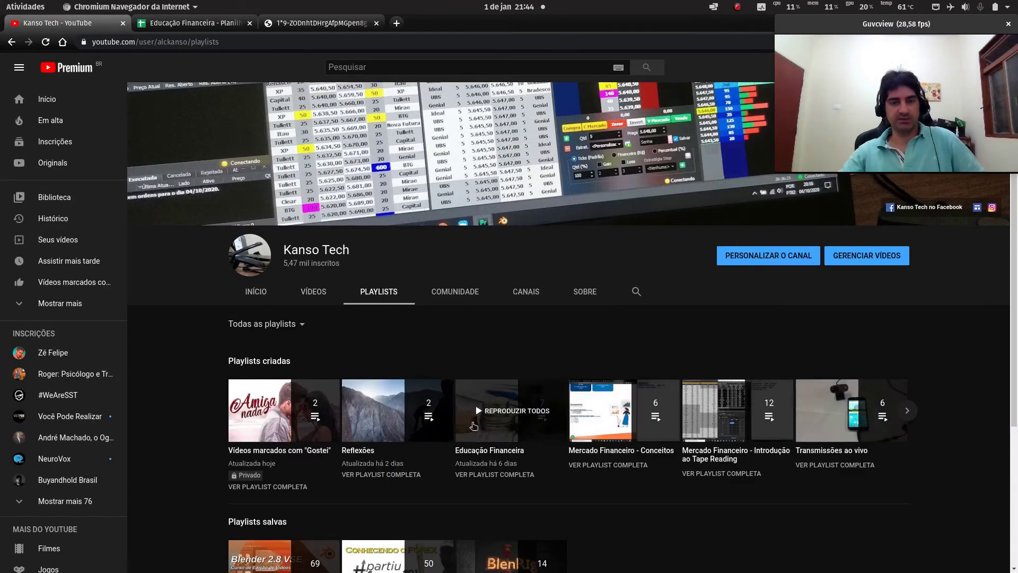
click(513, 475)
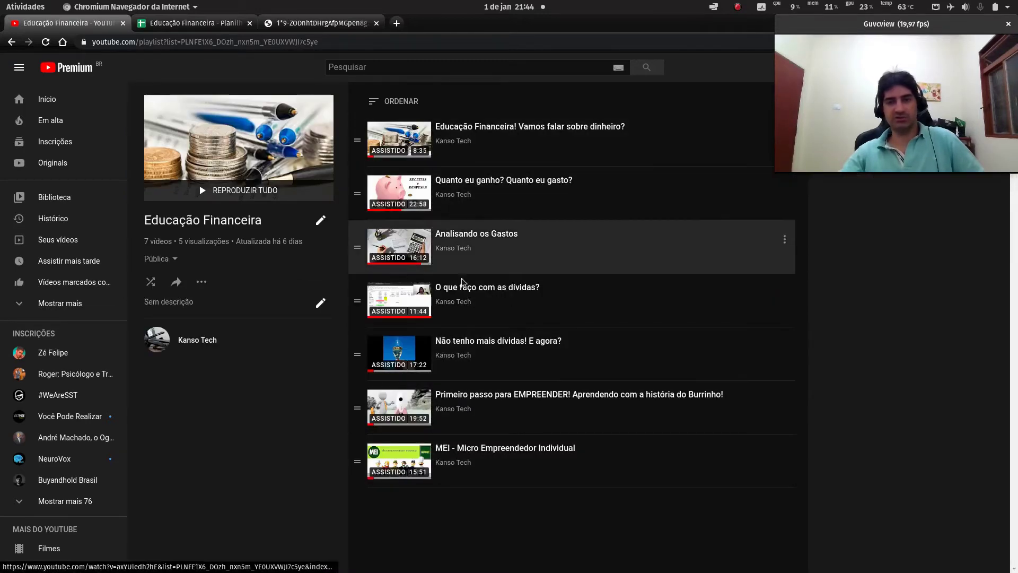
- Go back to the spreadsheet and review the amounts in A18 and B18 on Página2
click(185, 23)
click(382, 325)
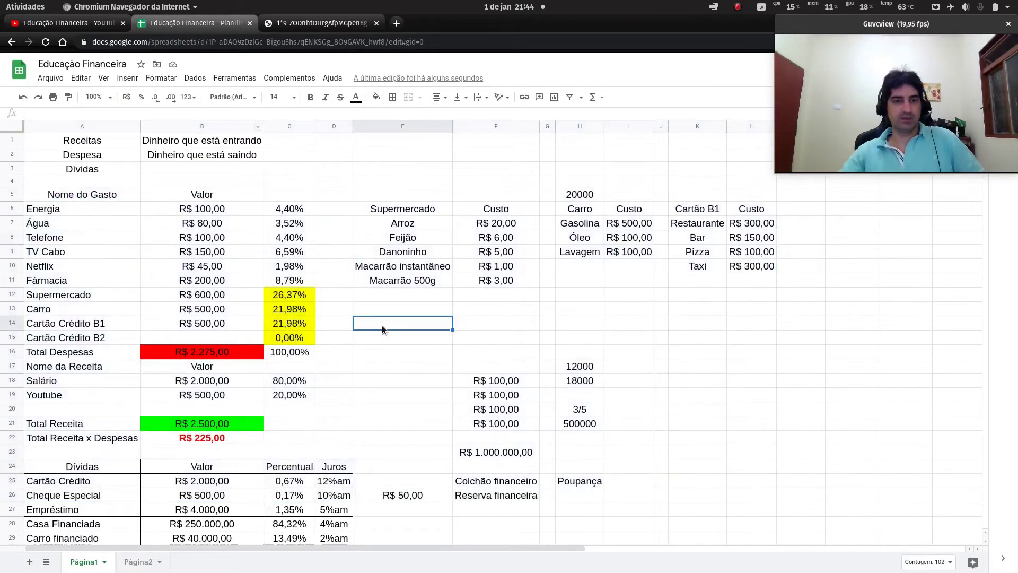
click(138, 561)
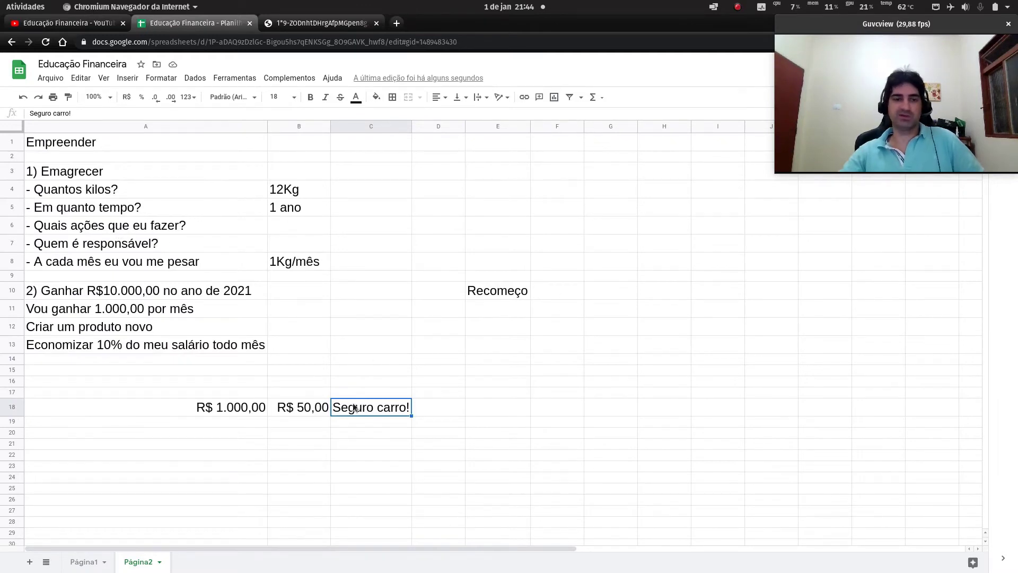
click(289, 393)
click(300, 409)
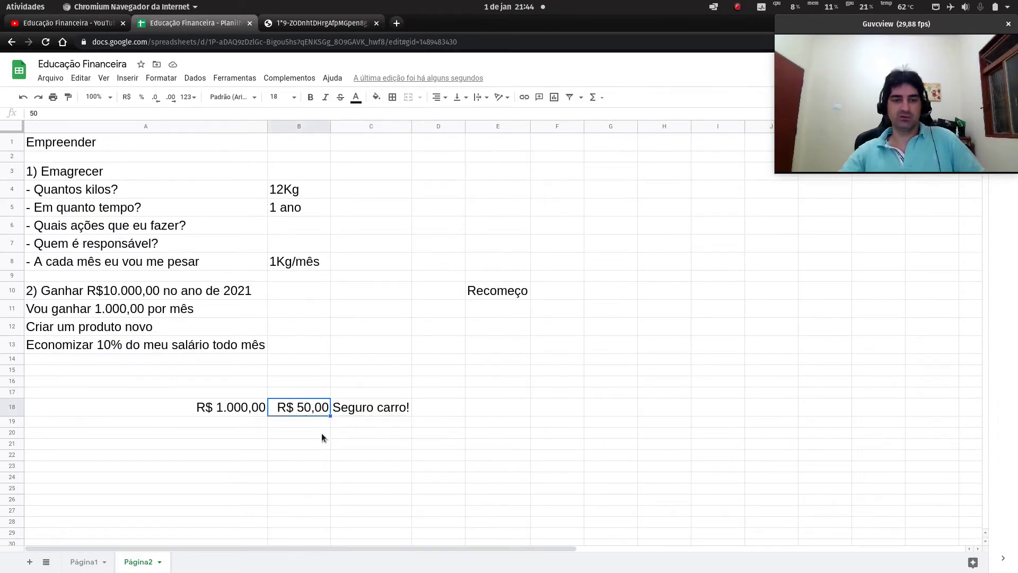
key(Left)
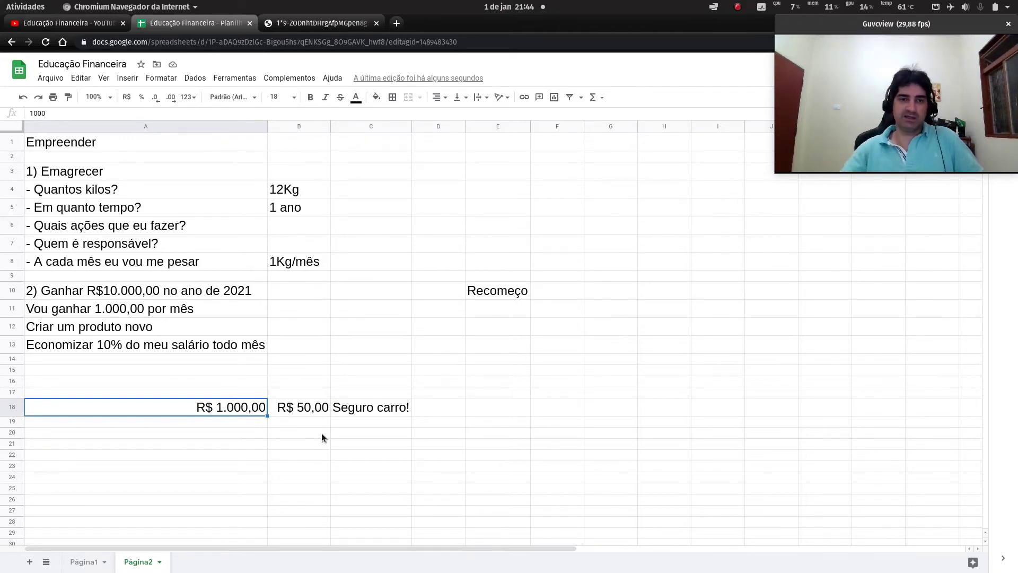
click(434, 168)
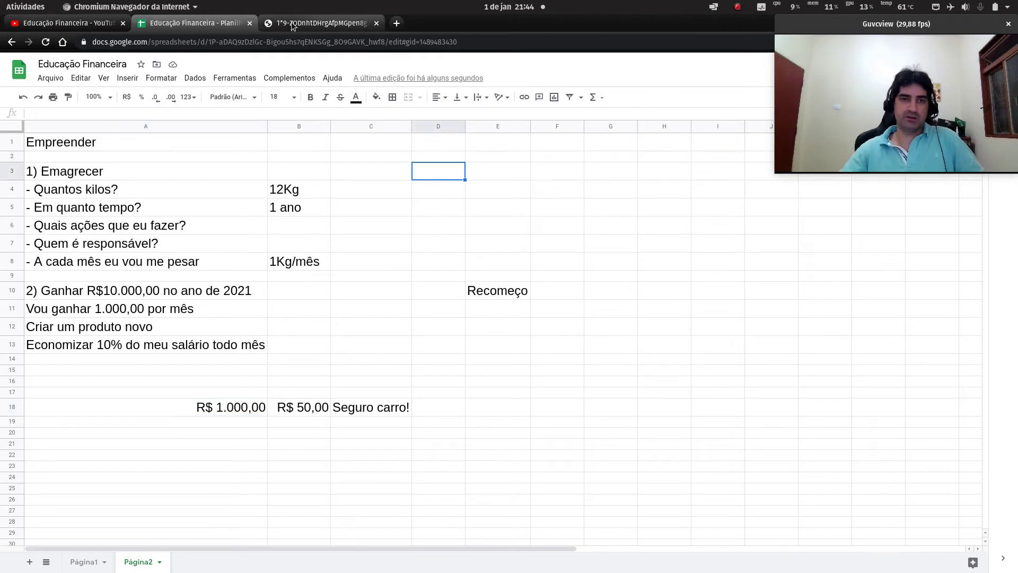
- Compare the PDCA cycle image with the goals on Página2, ending on the amount in B18
click(318, 23)
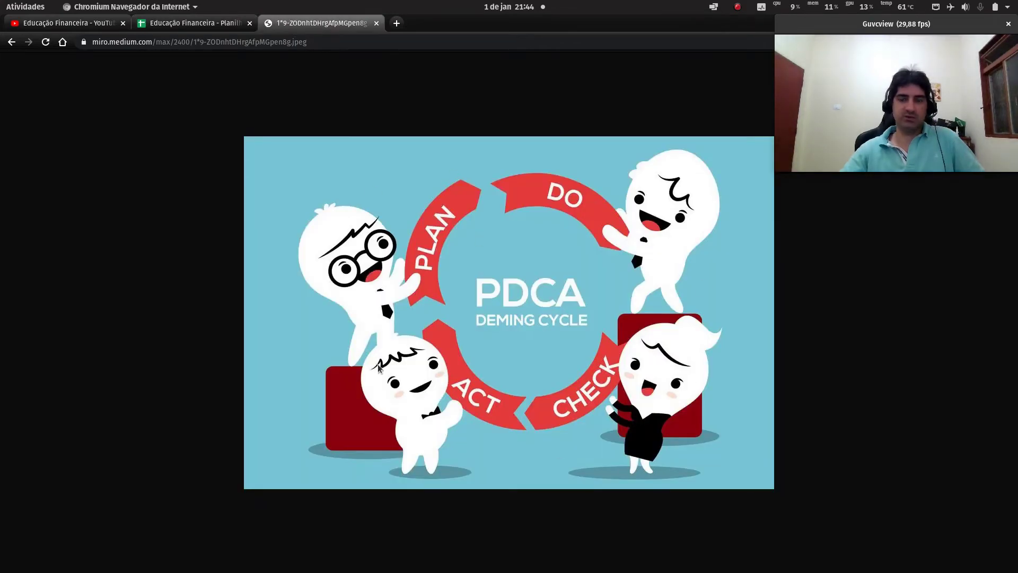
click(203, 35)
click(201, 23)
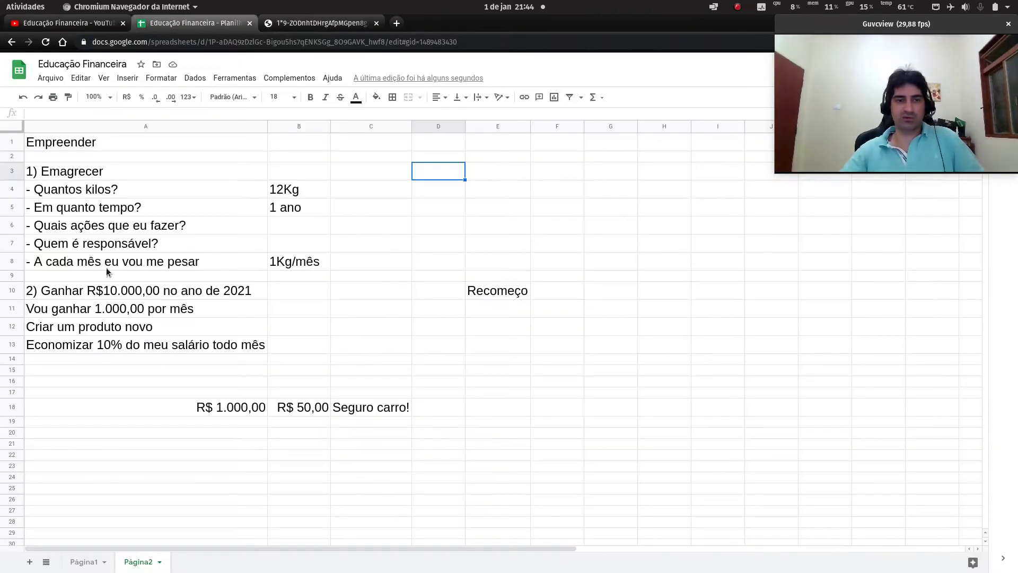
click(305, 24)
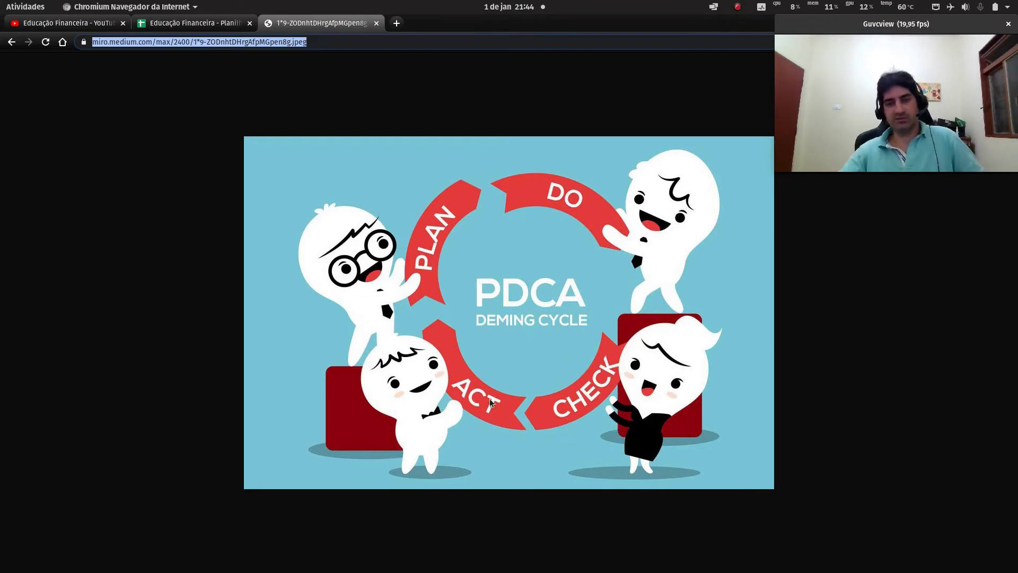
click(219, 24)
click(309, 408)
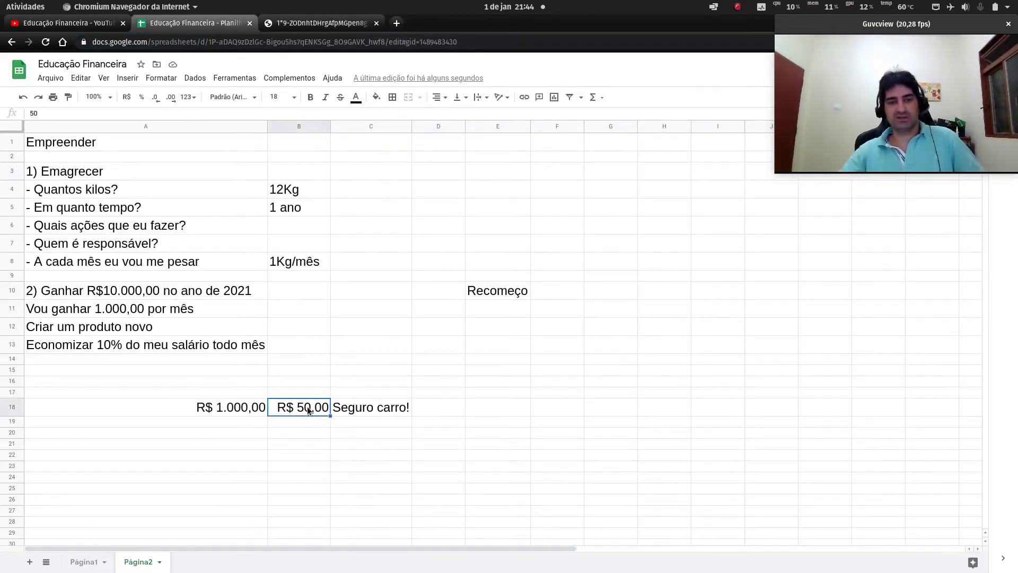
- Calculate 5% of A18 in B18 with the formula =A18*,05 and delete the car insurance note in C18
click(236, 415)
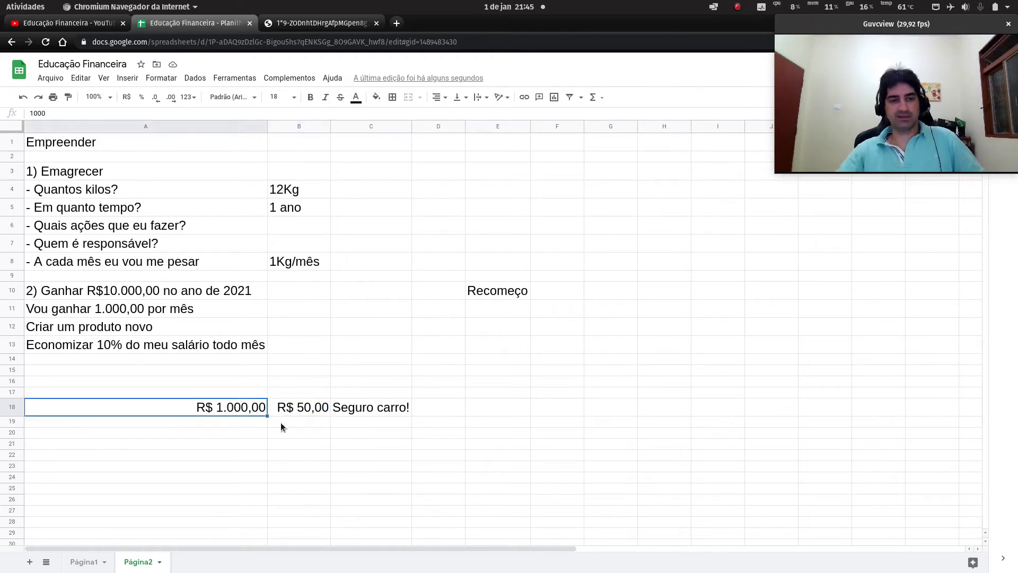
click(303, 410)
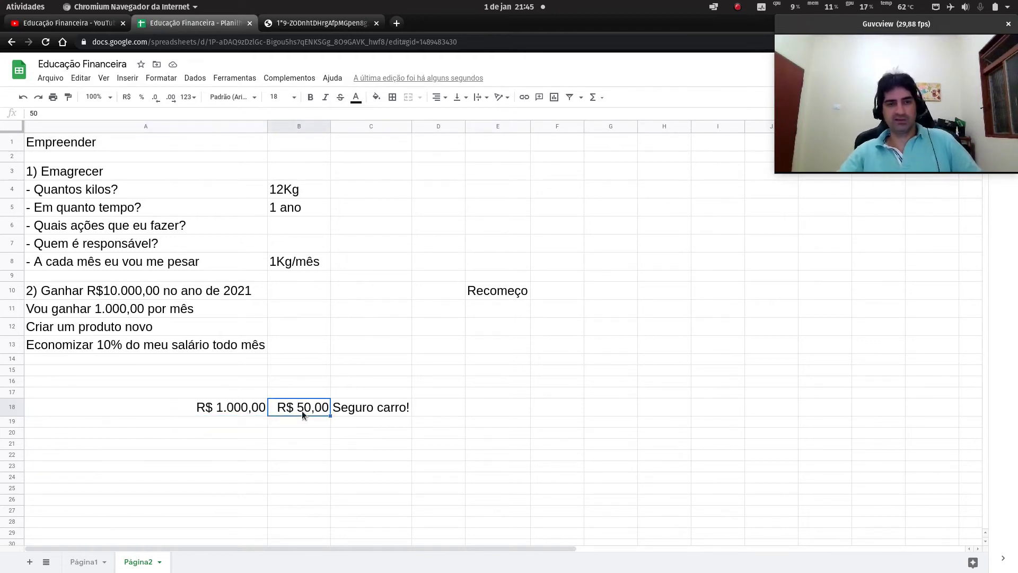
text(=)
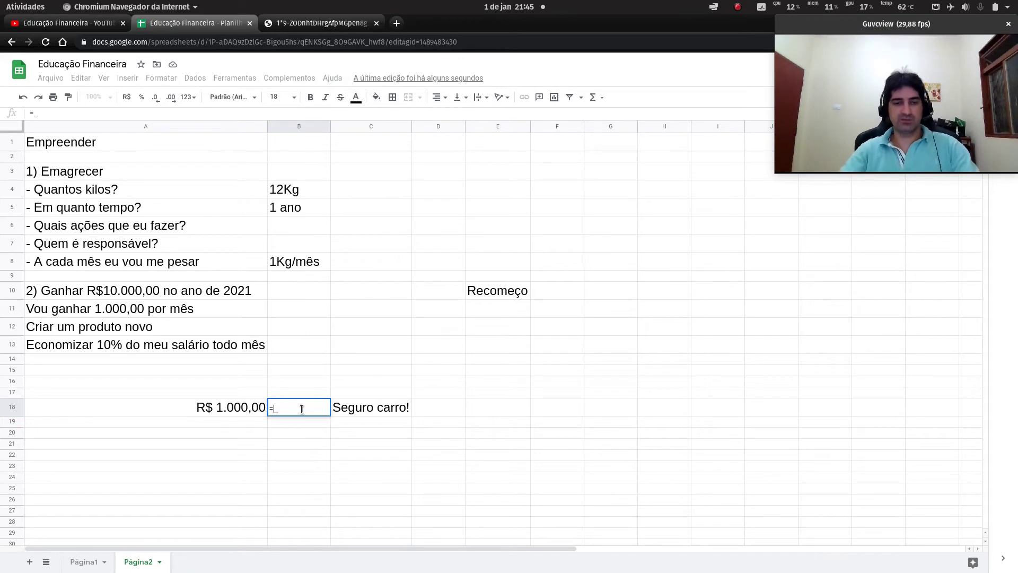
key(Left)
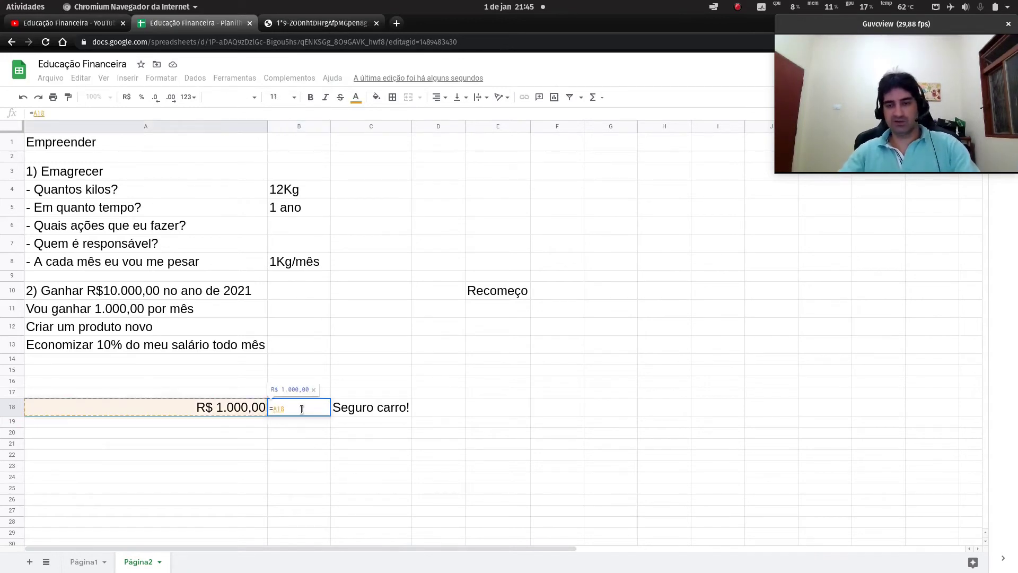
text(*,005)
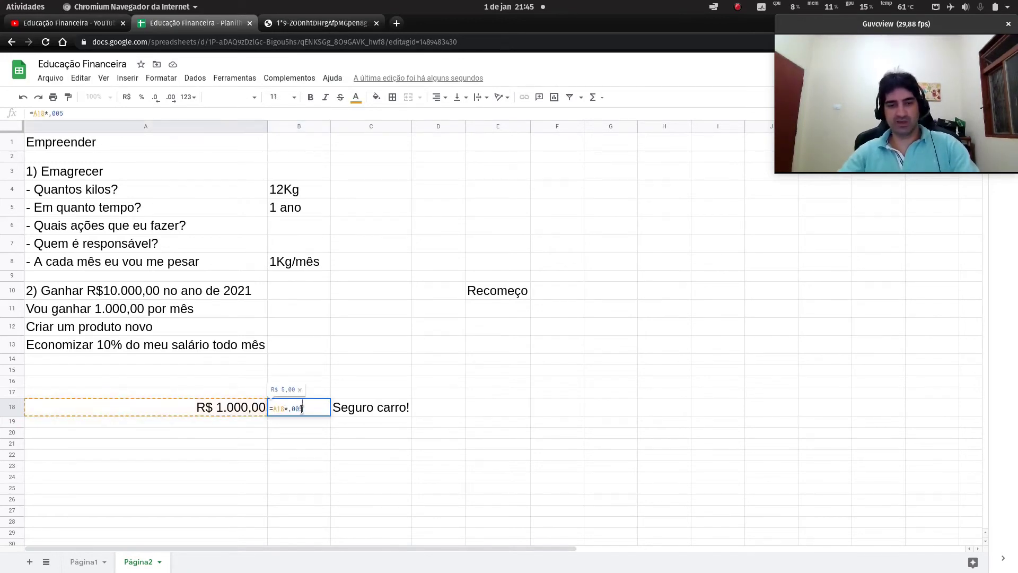
key(BackSpace)
key(BackSpace)
text(5)
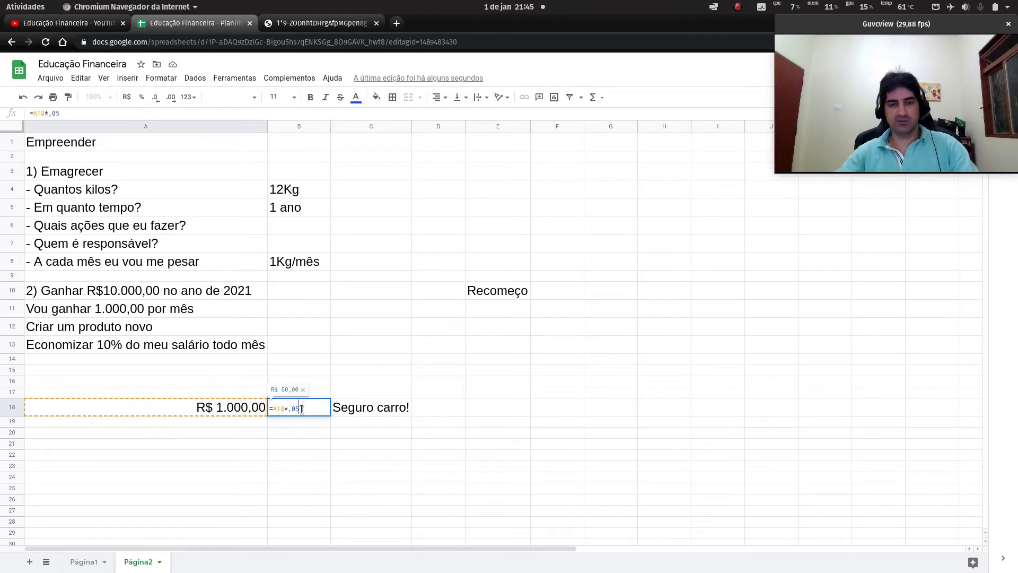
key(Return)
click(319, 413)
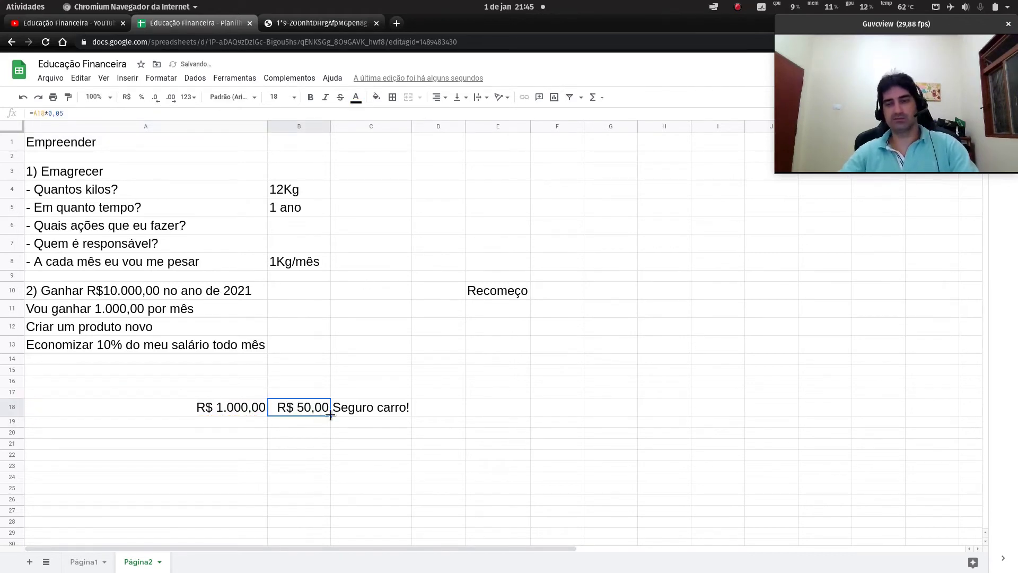
click(363, 410)
key(Delete)
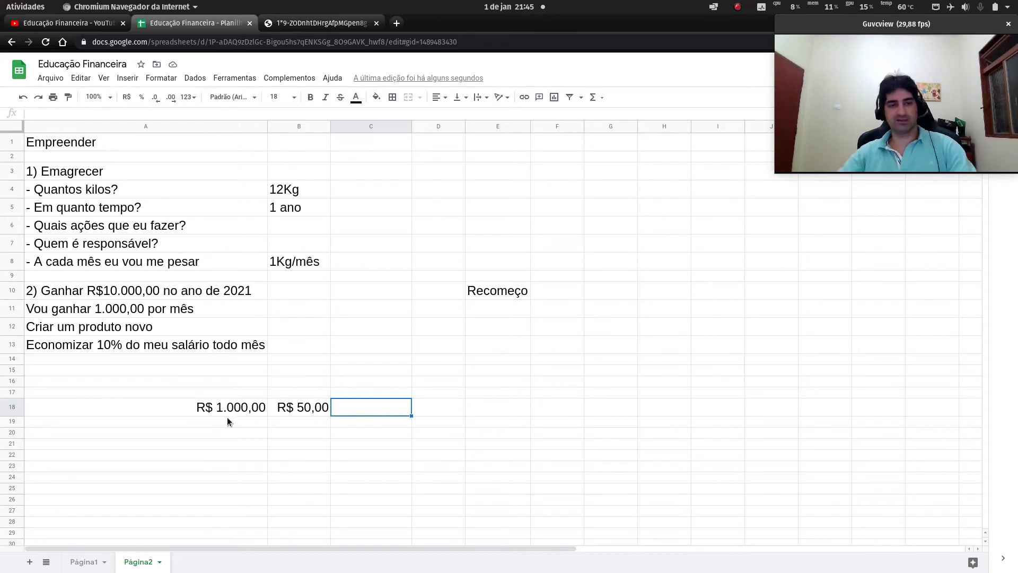
- Review the amounts in row 18 and the R$10.000,00 goal rows, and look over the finance tables on Página1 before returning to Página2
click(249, 407)
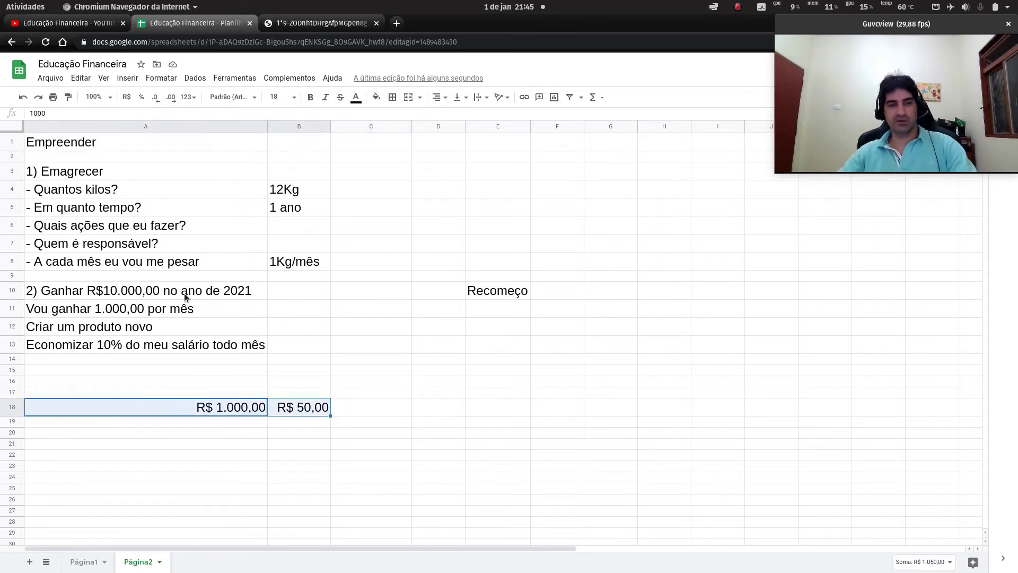
click(140, 298)
drag(140, 302, 297, 355)
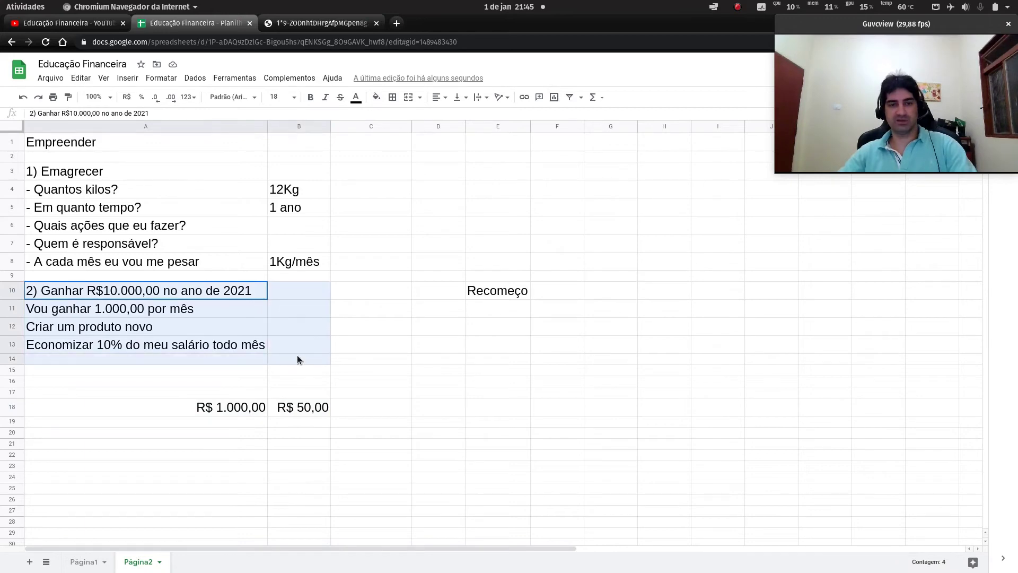
click(307, 350)
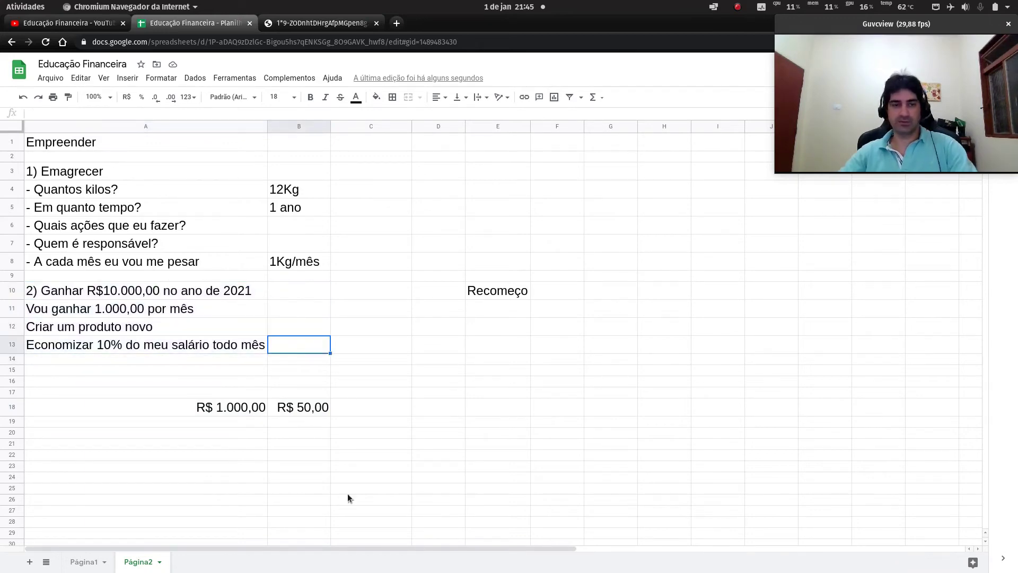
click(84, 562)
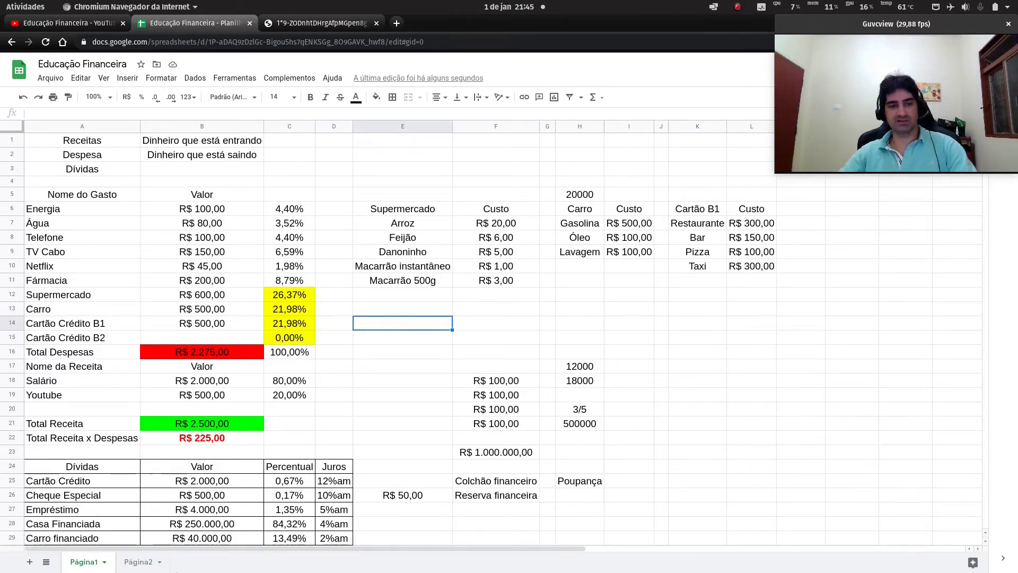
click(138, 565)
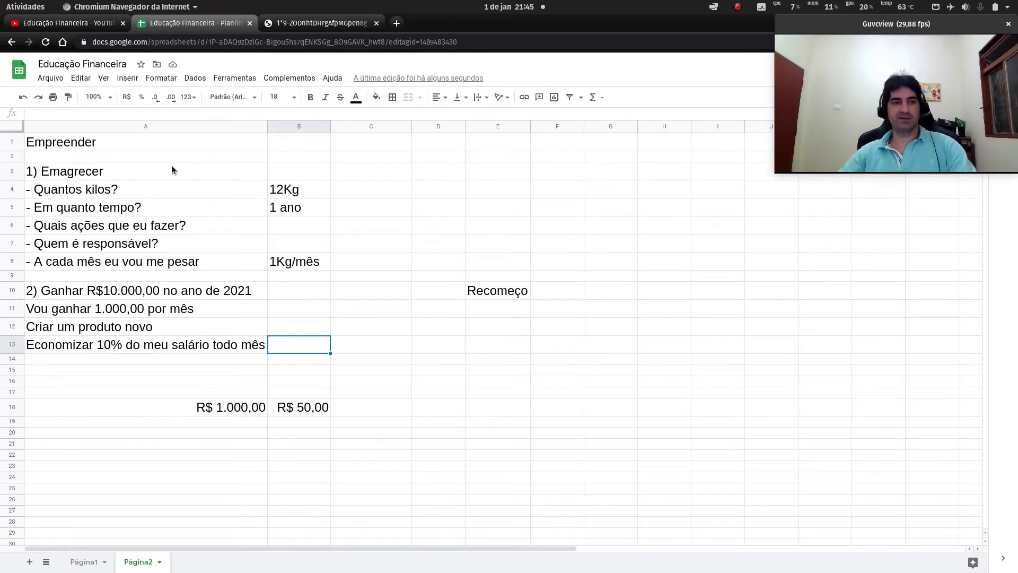
- Go over the weight-loss goal in A3:B8, comparing the kilos target in B4 with the deadline in row 5
drag(170, 167, 308, 265)
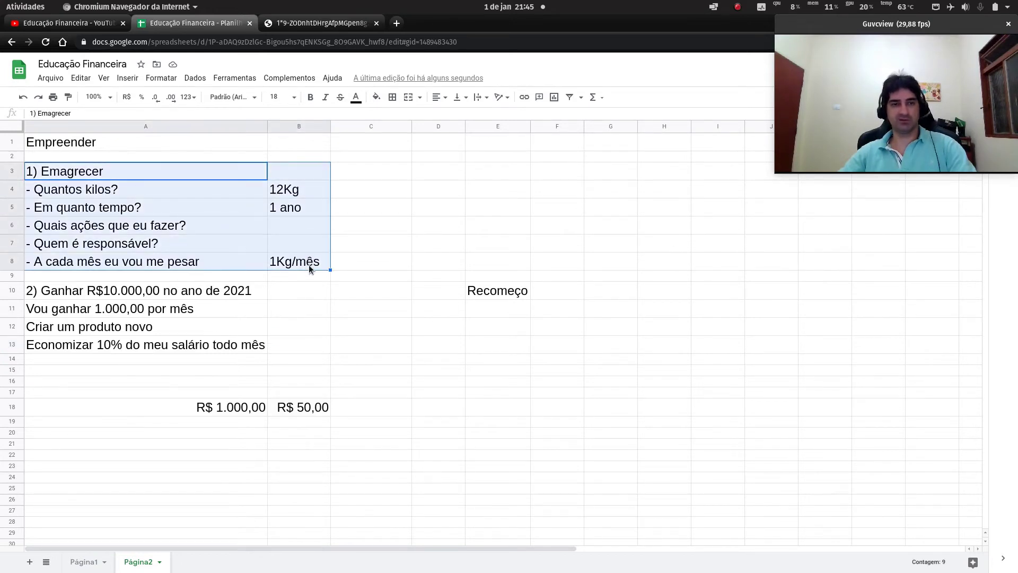
click(233, 190)
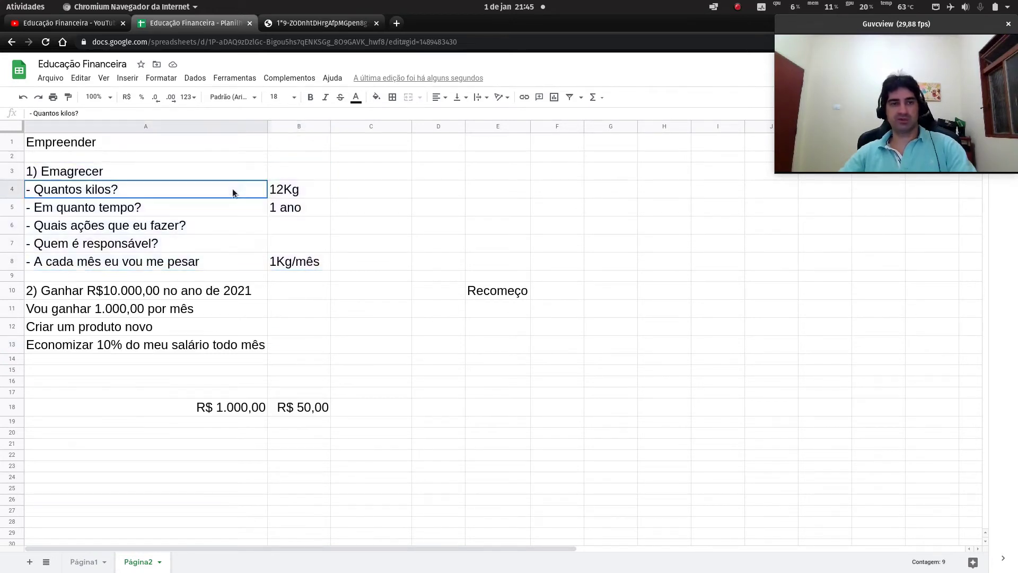
click(304, 190)
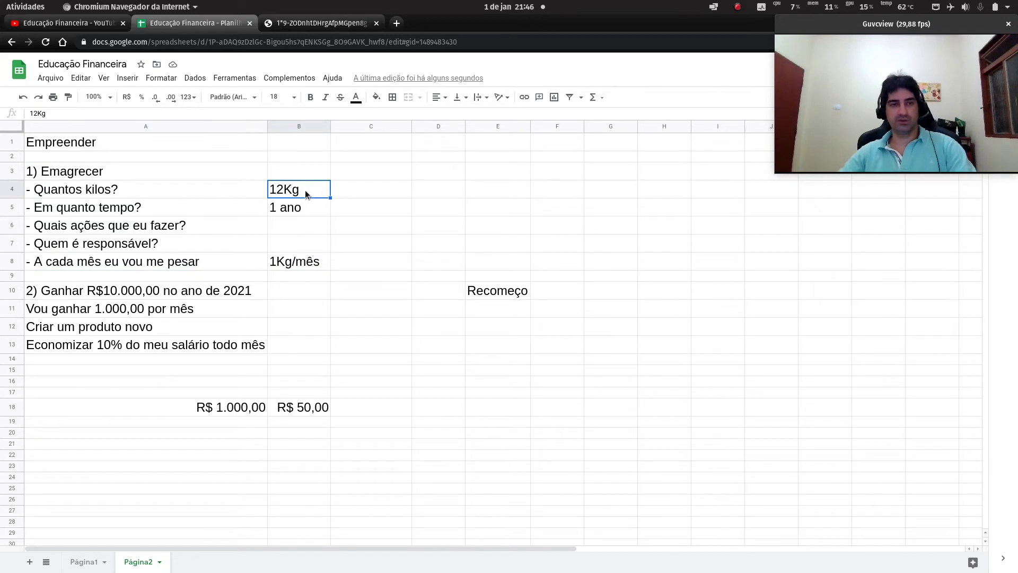
drag(220, 208, 280, 213)
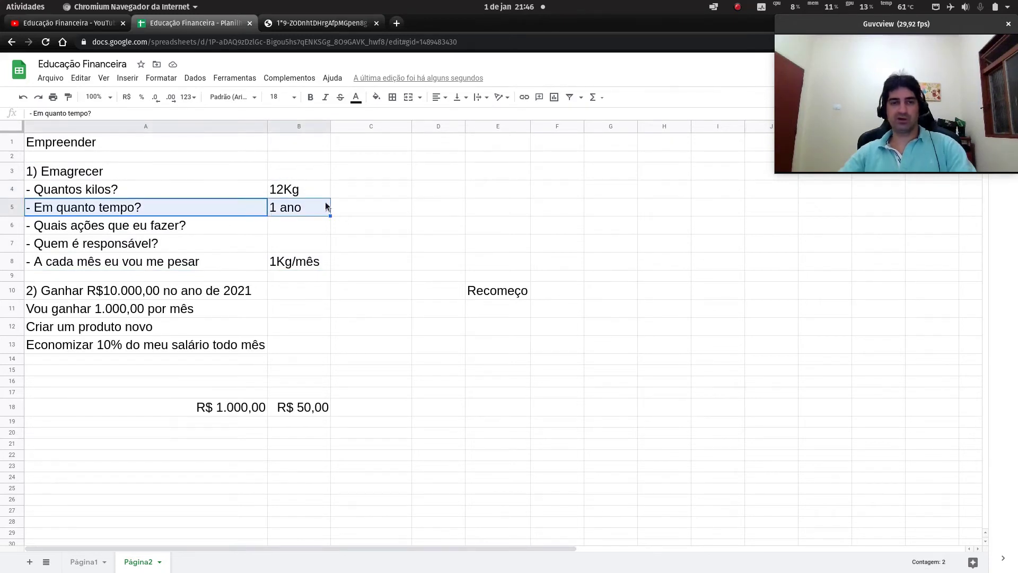
click(298, 192)
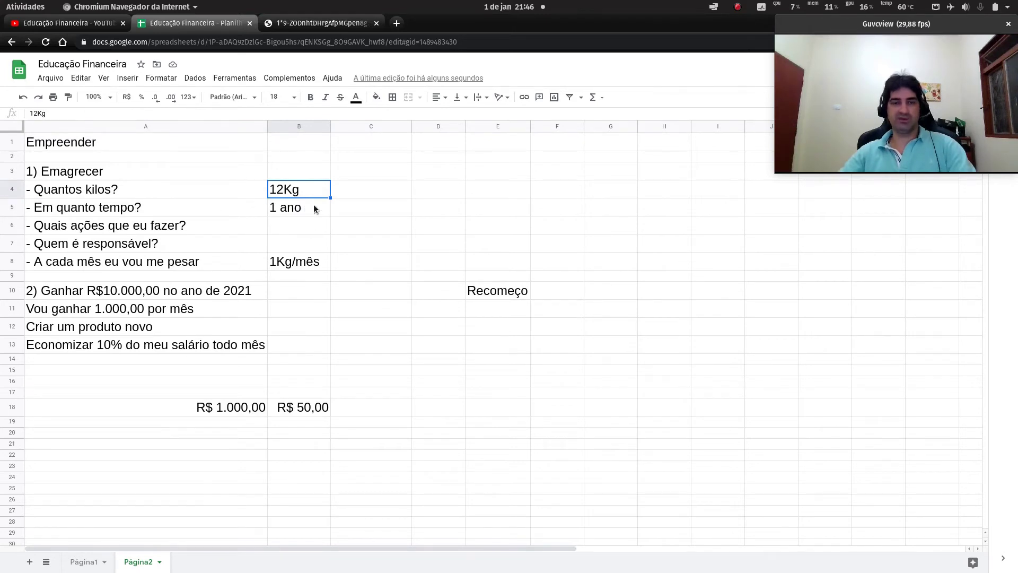
- Enter 100 in cell D5 and replace it with 1200
click(434, 204)
text(100)
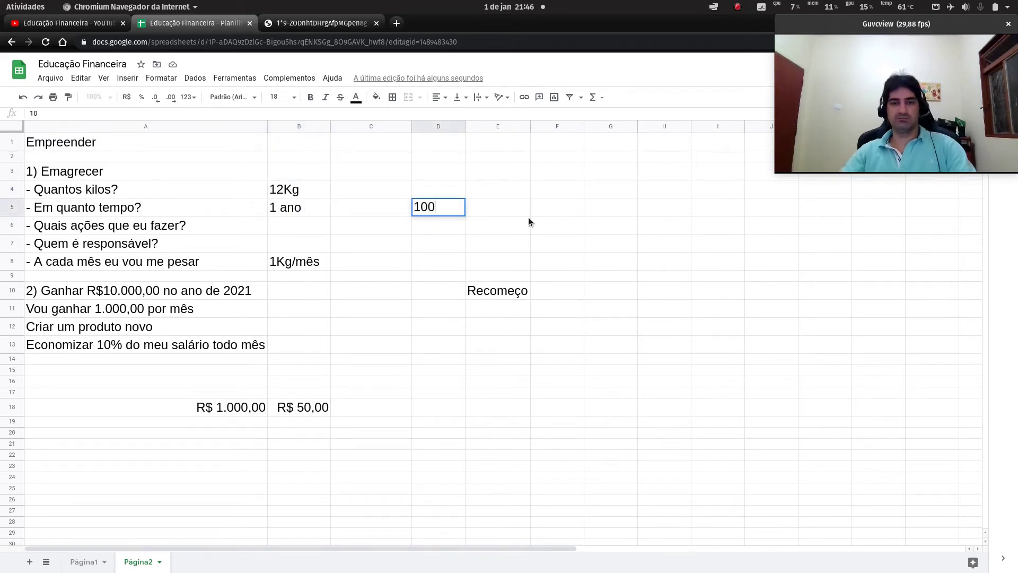
key(Return)
click(457, 214)
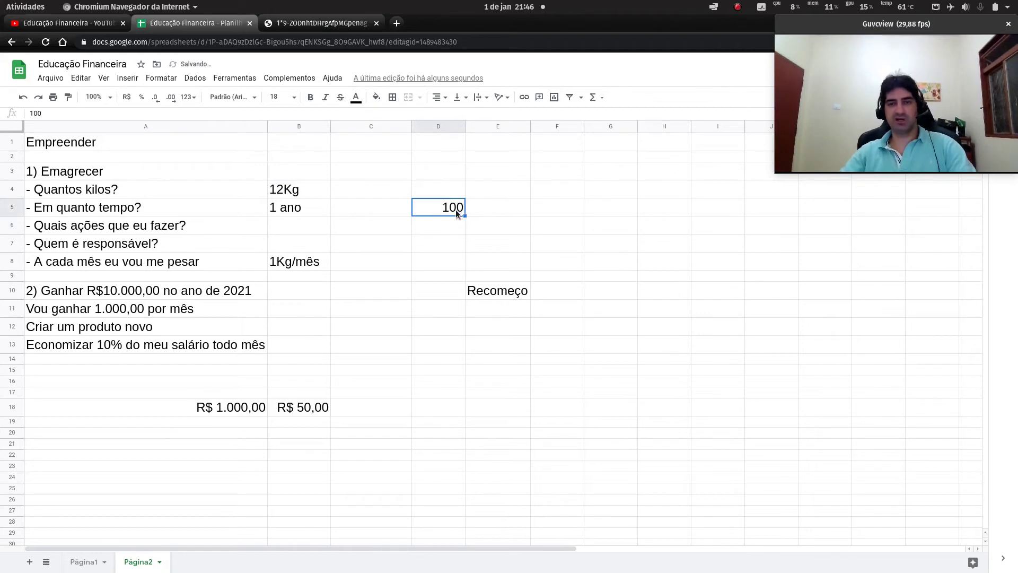
text(1200)
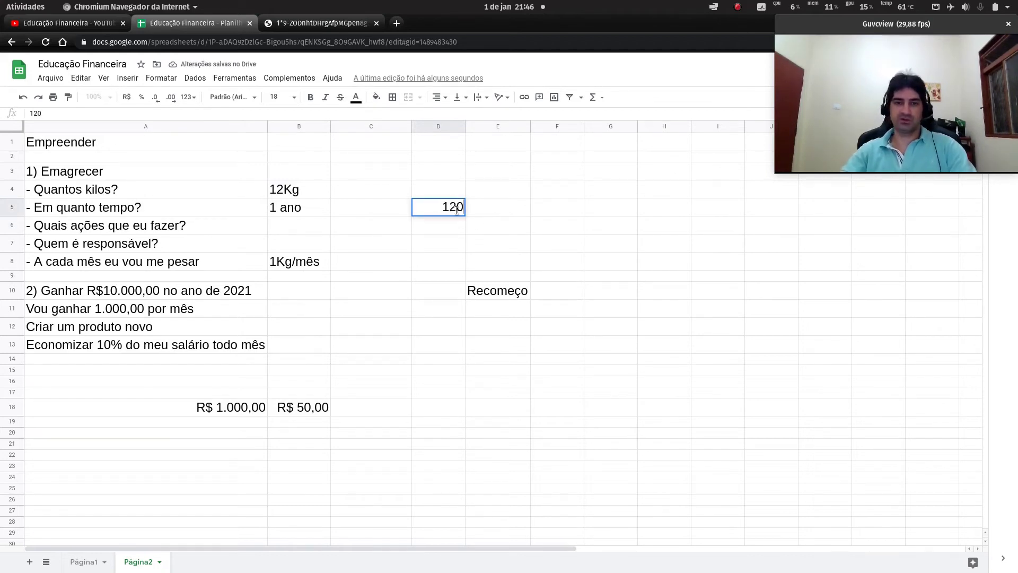
key(Return)
- Format D5 as R$ currency and fit the width of column D to its content
click(456, 209)
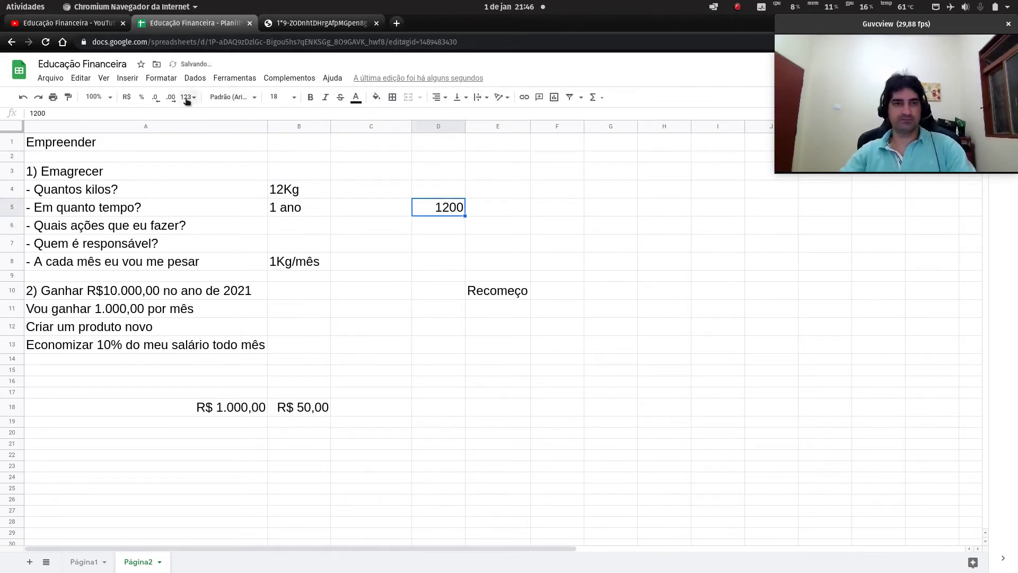
click(142, 99)
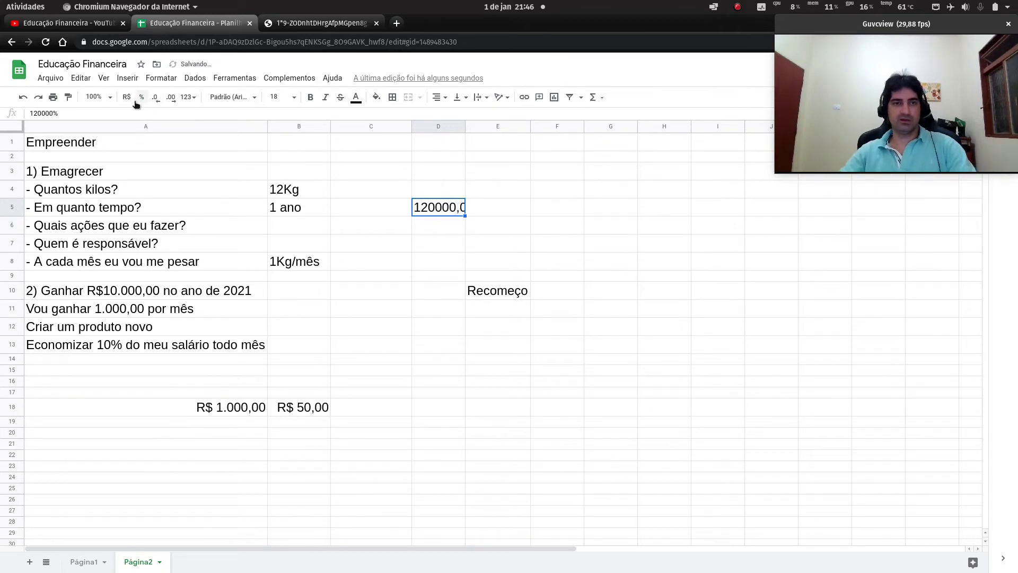
click(128, 99)
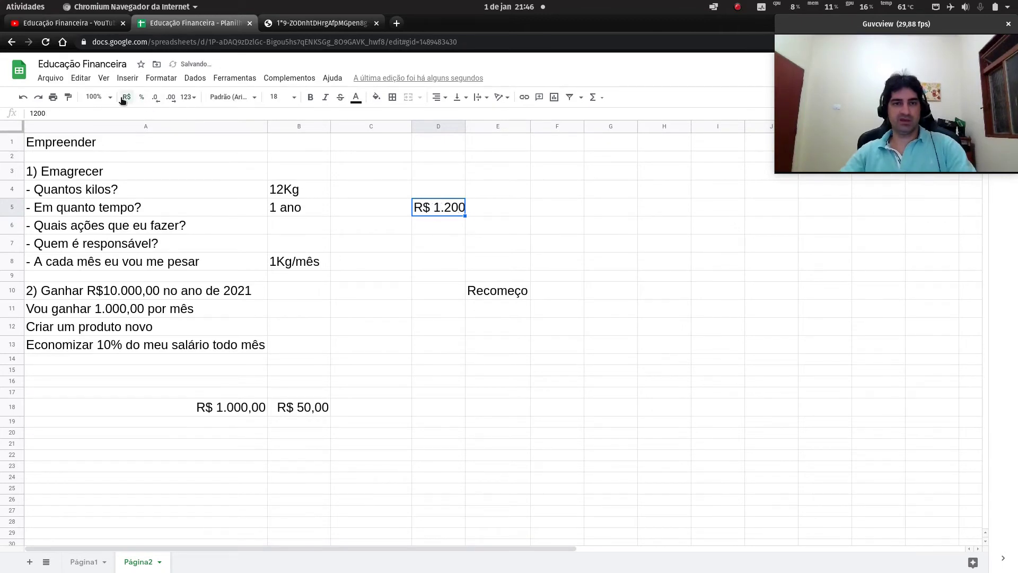
double_click(465, 126)
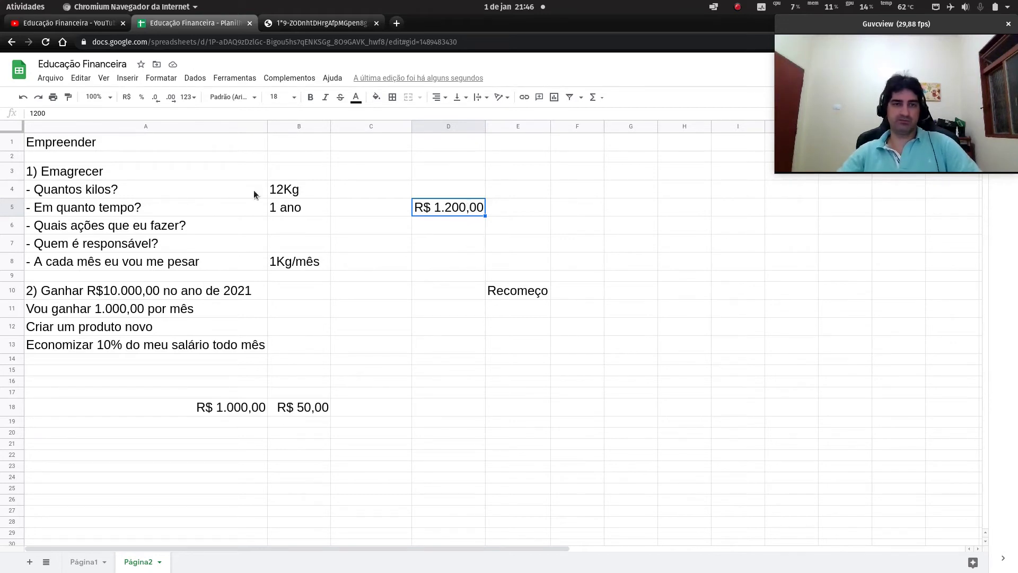
- Review the weight-loss answers in B4:B8 and the question about actions in A6
drag(302, 190, 315, 262)
click(305, 233)
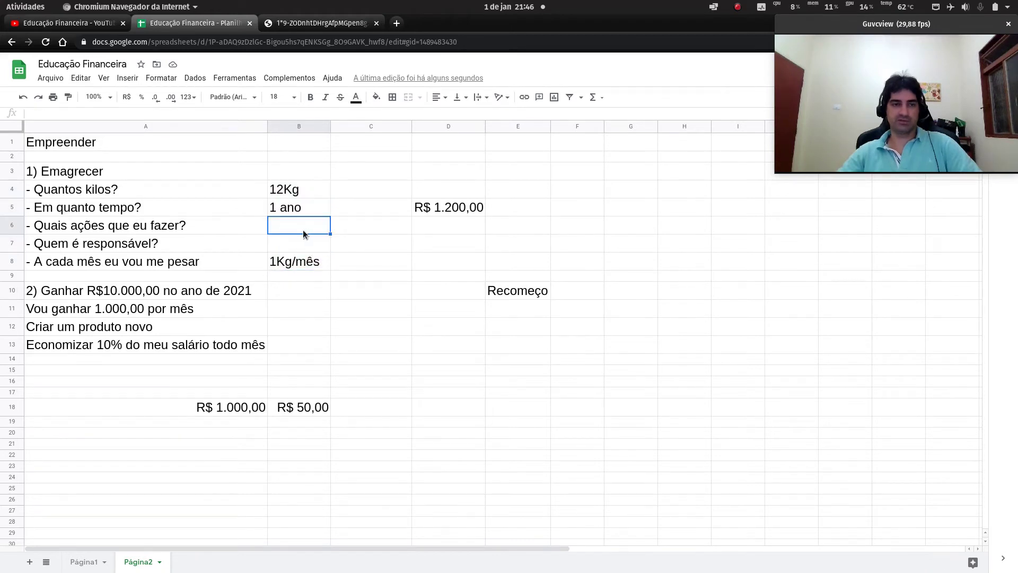
click(182, 227)
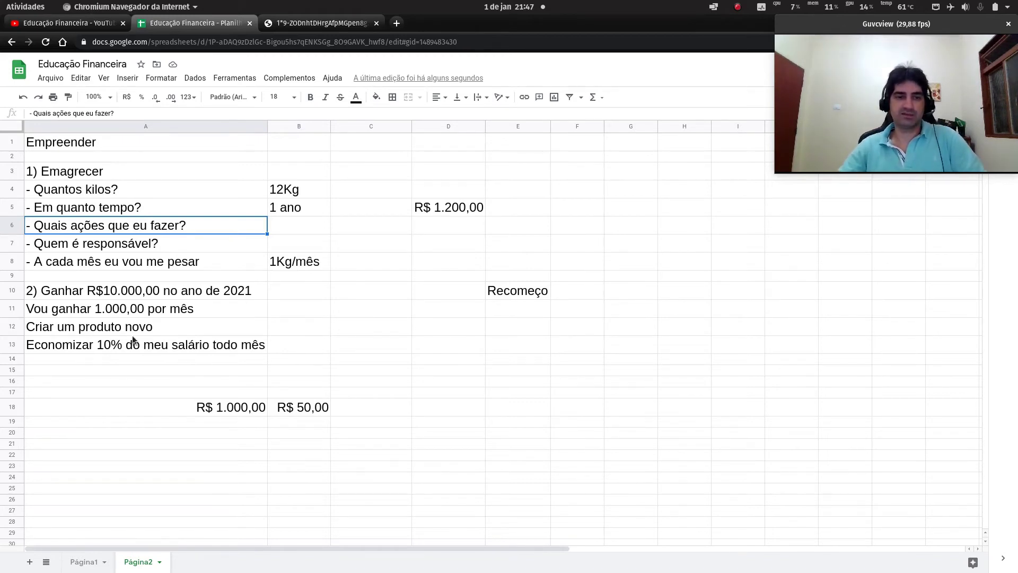
click(239, 433)
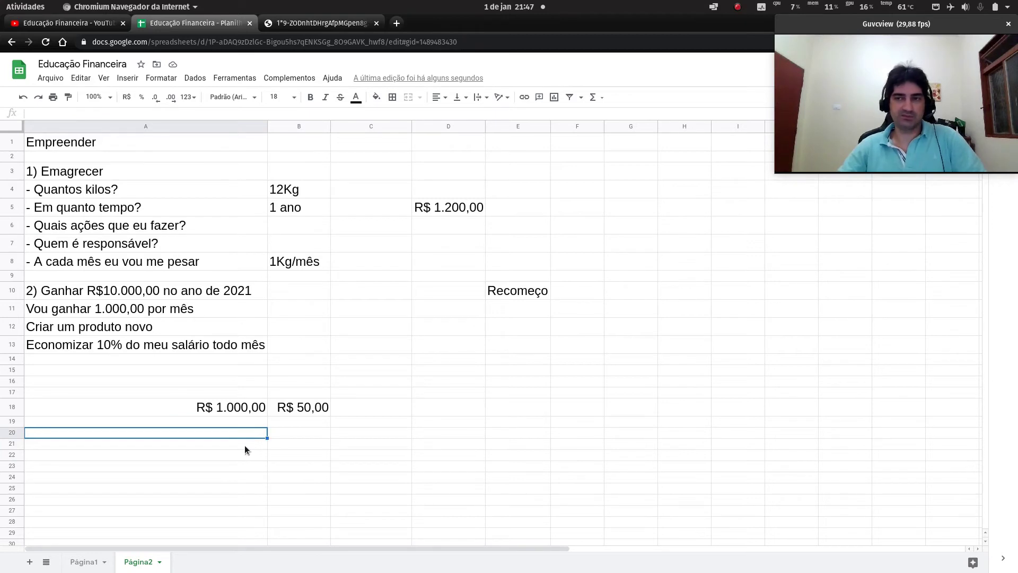
click(244, 445)
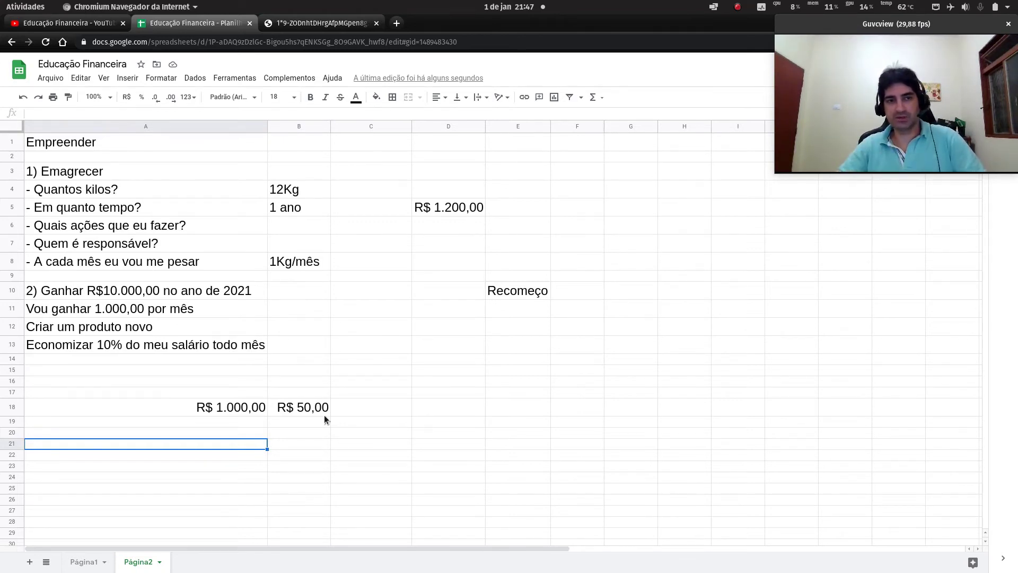
- Enter the savings period as "1ano" in C15 and "12 meses" in C16
click(393, 370)
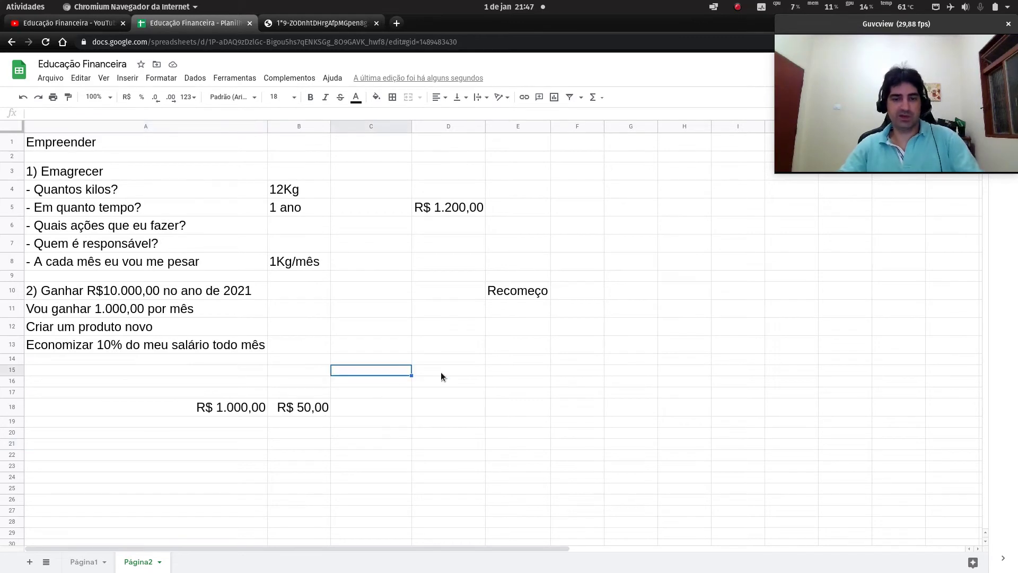
text(1ano)
key(Return)
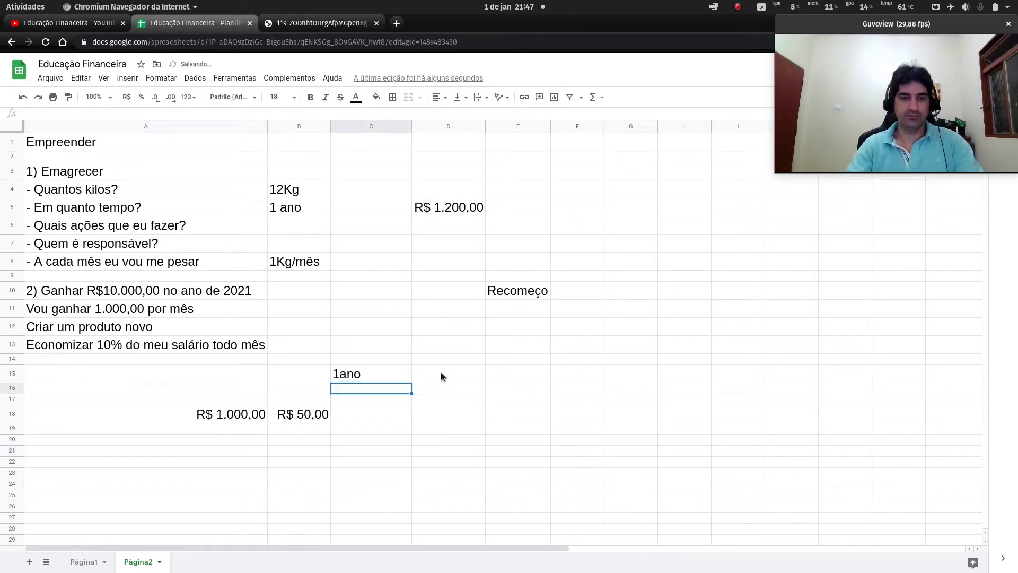
text(12 me)
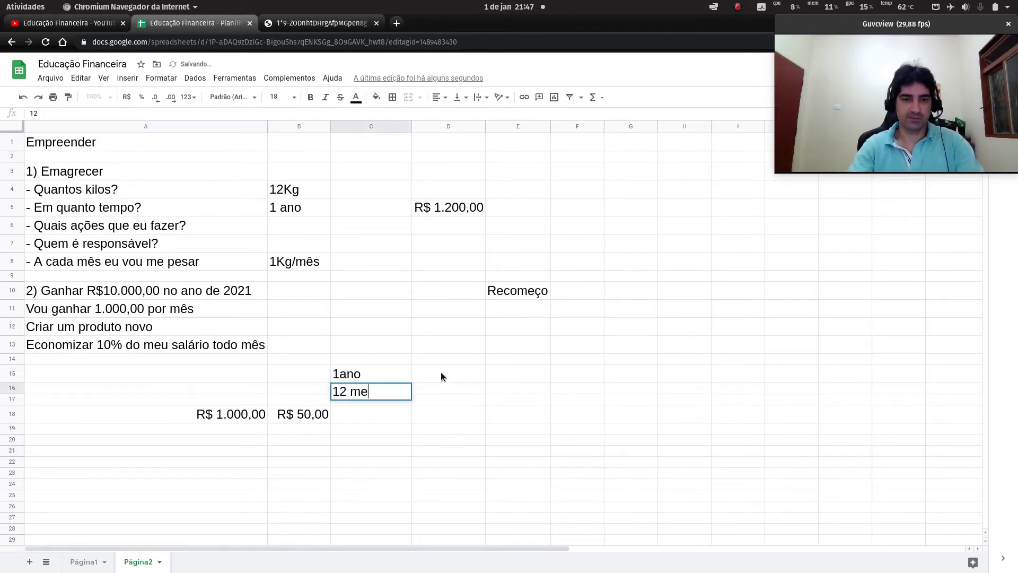
text(ses)
key(Return)
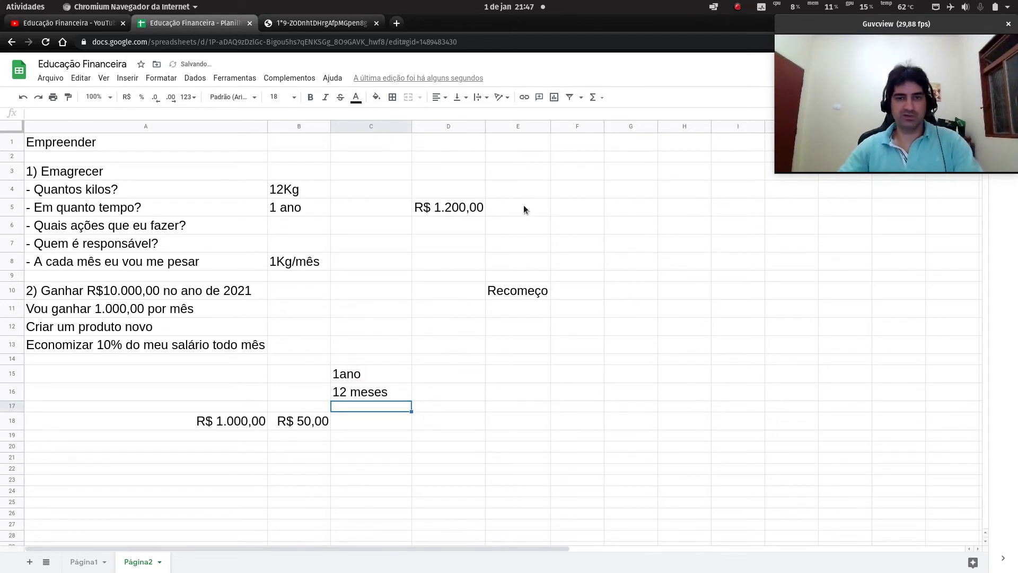
- Enter the longer savings period "1 ano e meio" in cell C17
click(466, 207)
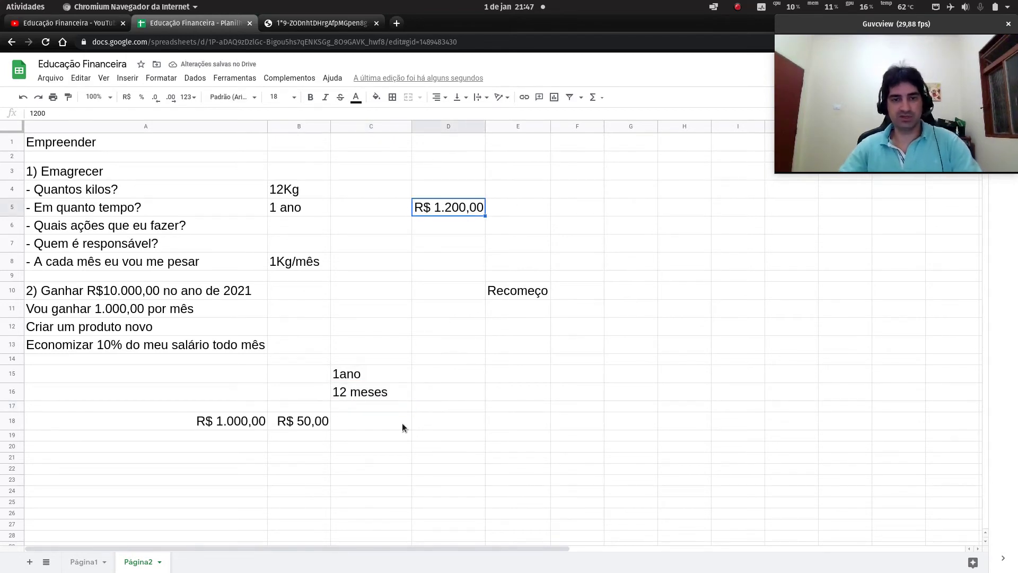
click(356, 405)
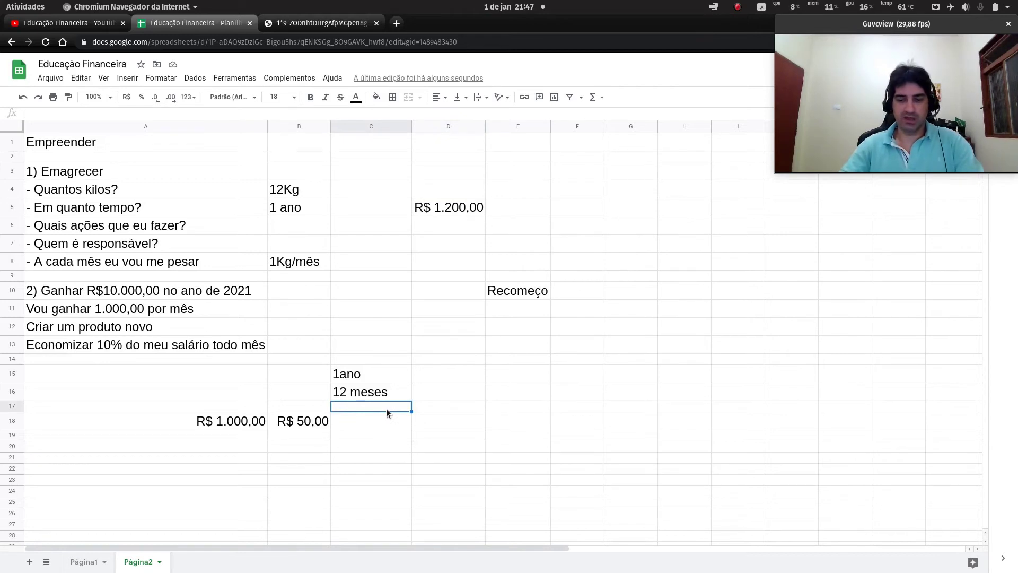
text(1 ano e meio)
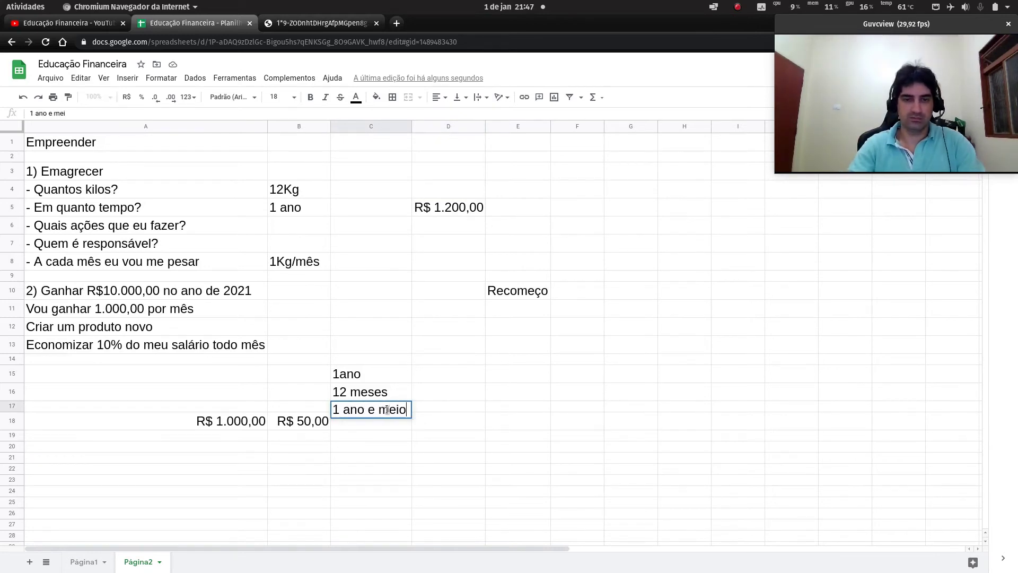
key(Return)
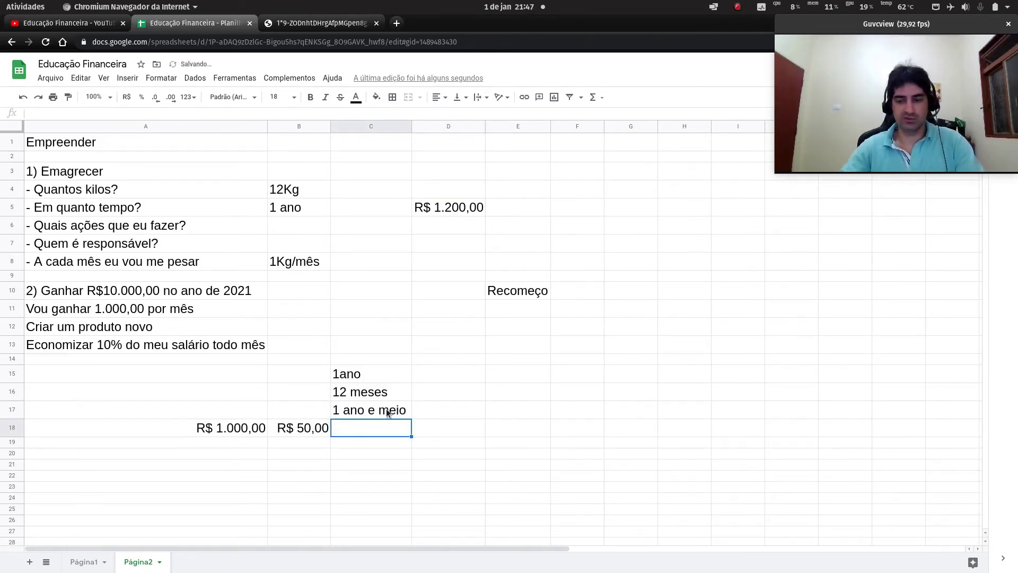
- Enter the equivalent number of months in C18 as "18 meses"
text(18)
key(Return)
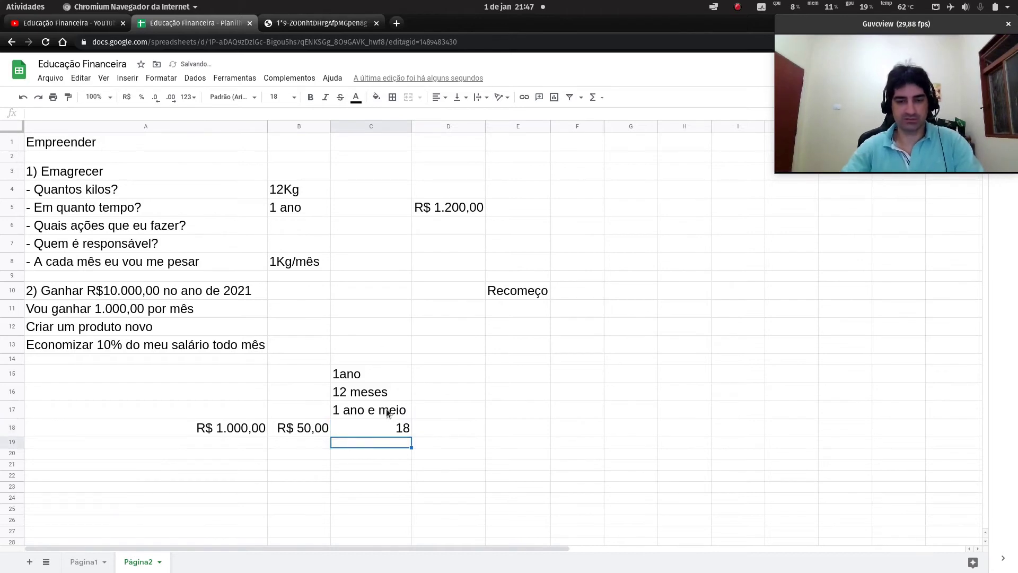
key(Up)
key(Return)
text(ano)
key(BackSpace)
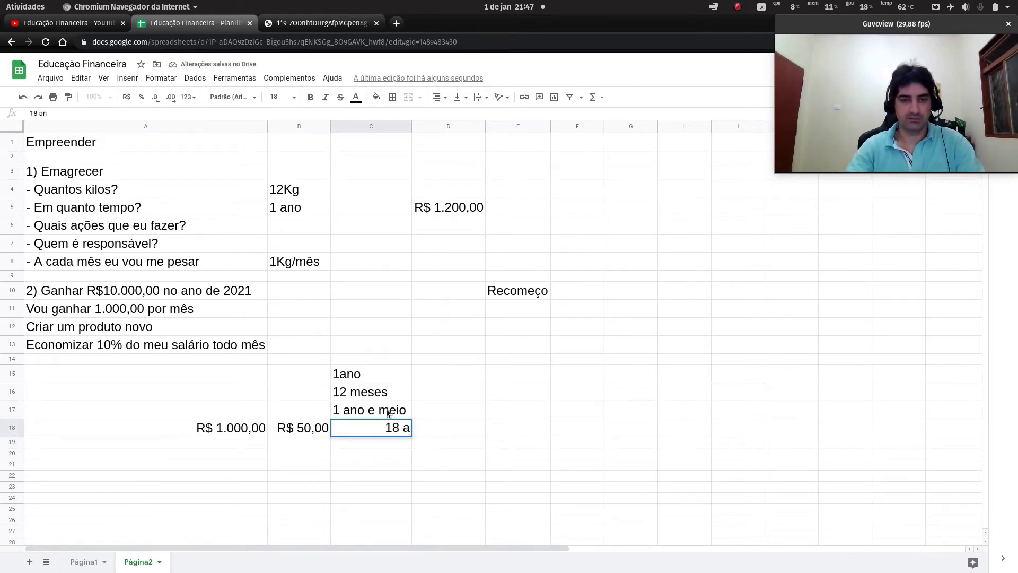
key(BackSpace)
key(BackSpace)
text(meses)
key(Return)
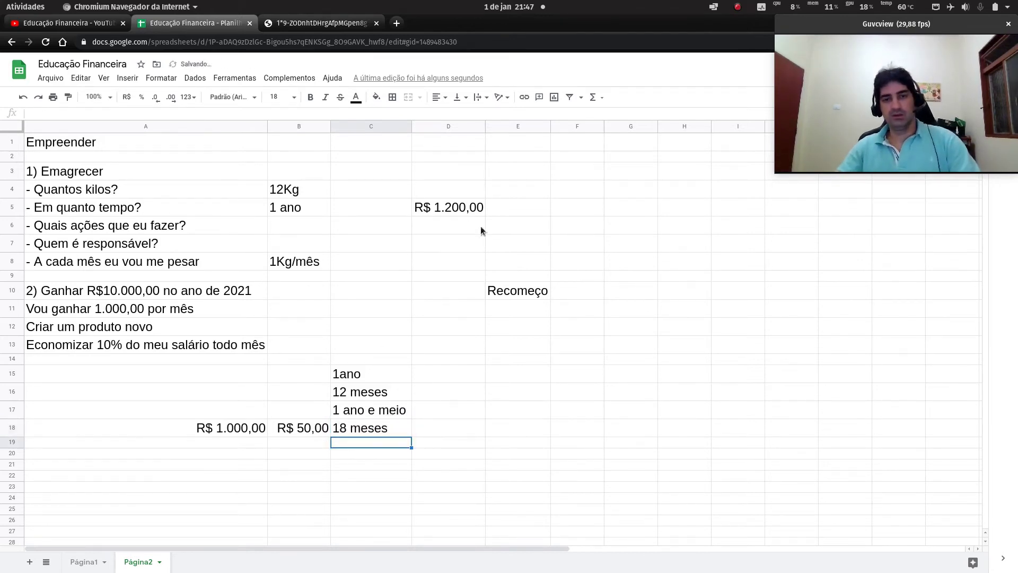
- Change the weight-loss amount in B4 to "6kg"
click(479, 207)
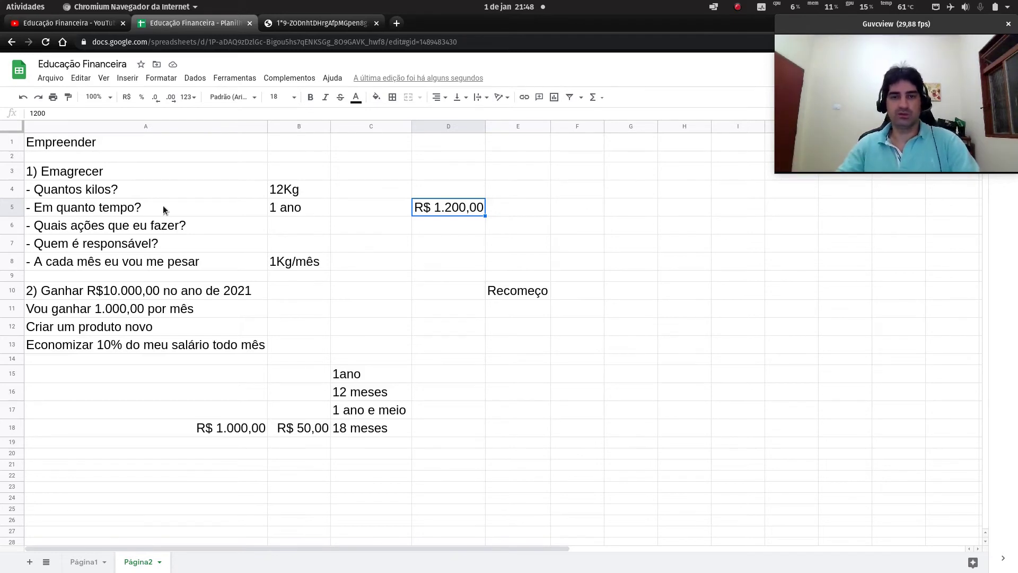
drag(41, 176, 473, 266)
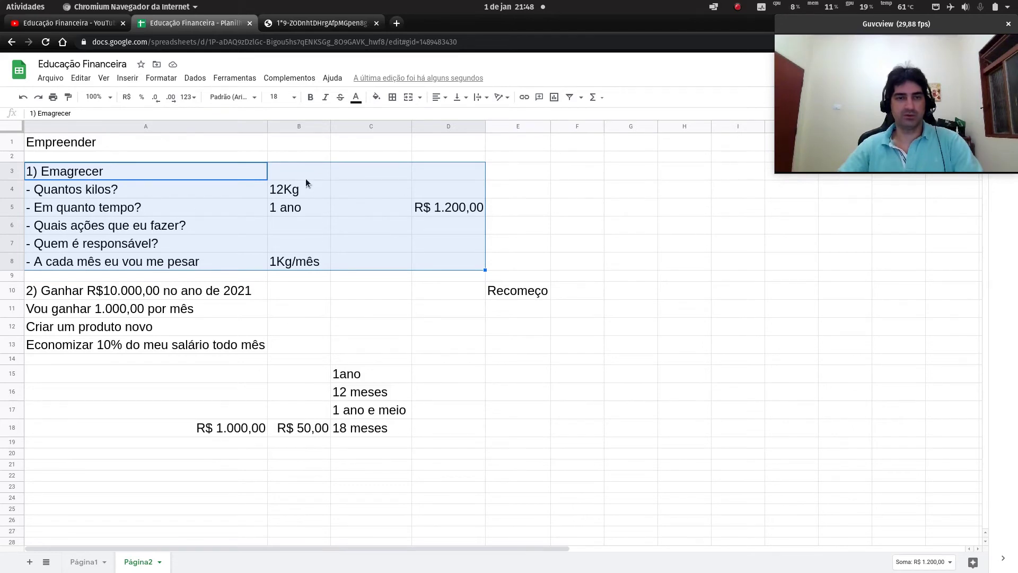
click(315, 194)
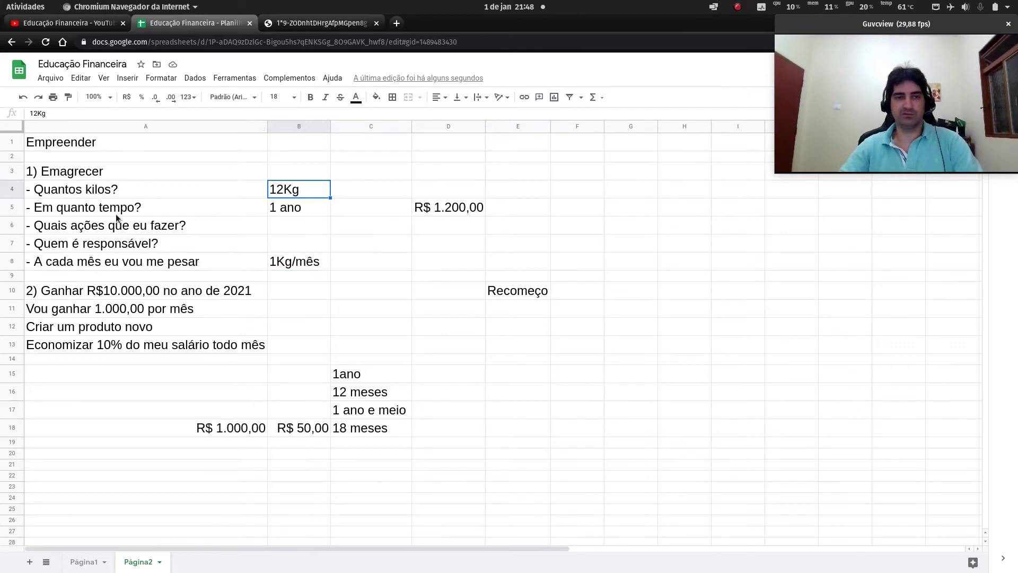
click(426, 218)
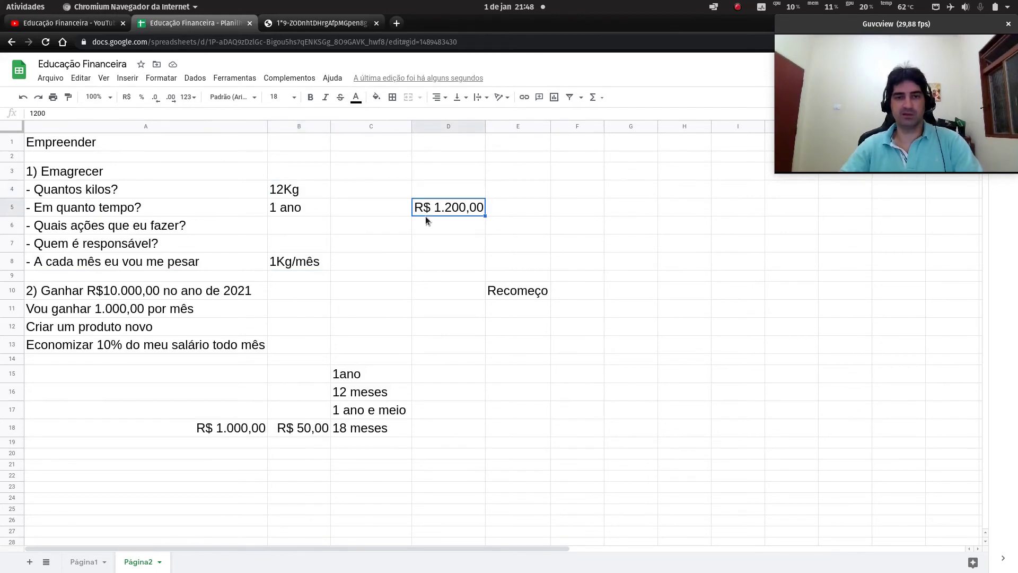
click(317, 196)
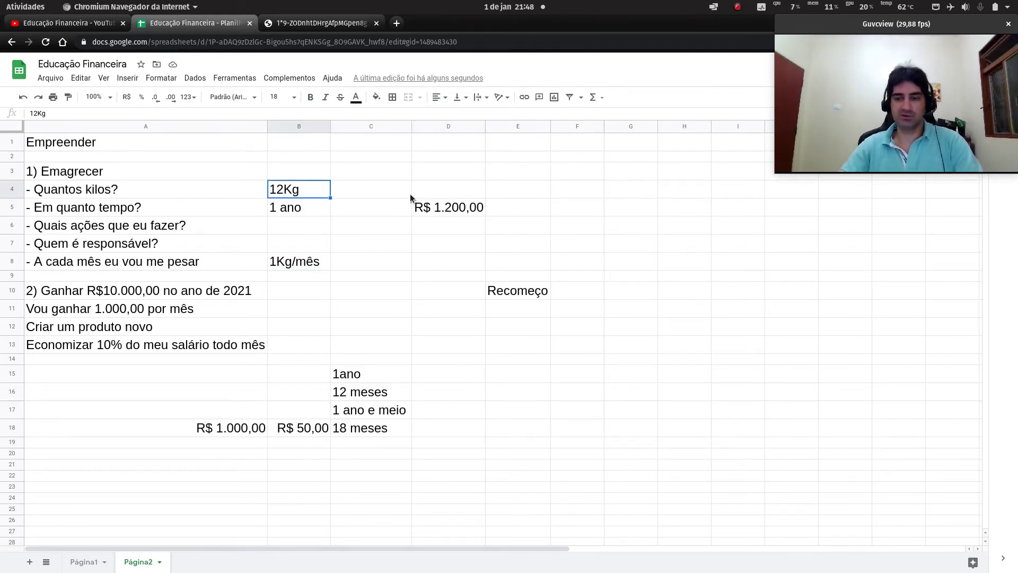
text(6kg)
key(Return)
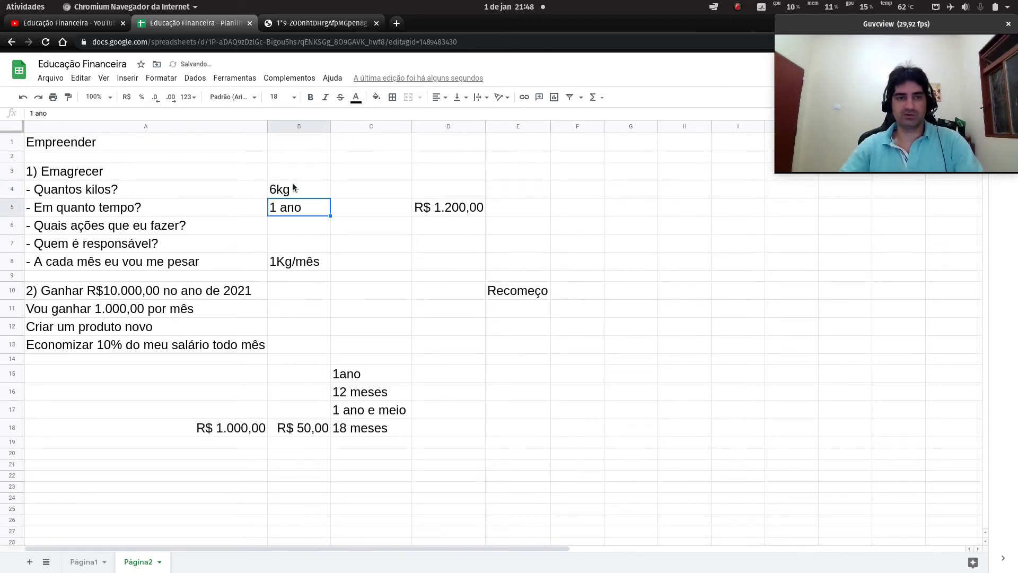
- Clear the second goal about earning R$10.000,00 and its action lines in A10:A13
click(34, 291)
shift+click(263, 350)
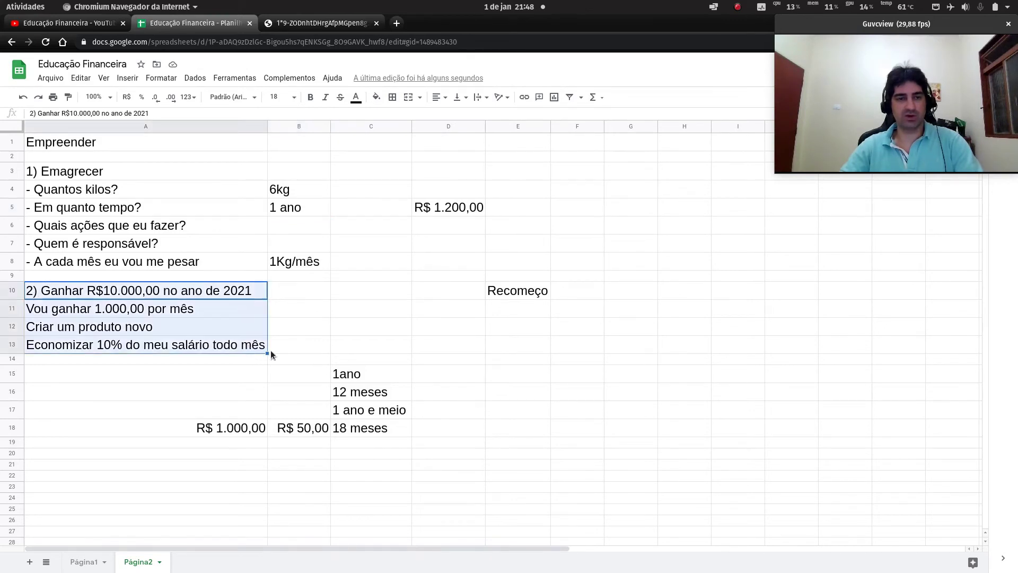
key(Delete)
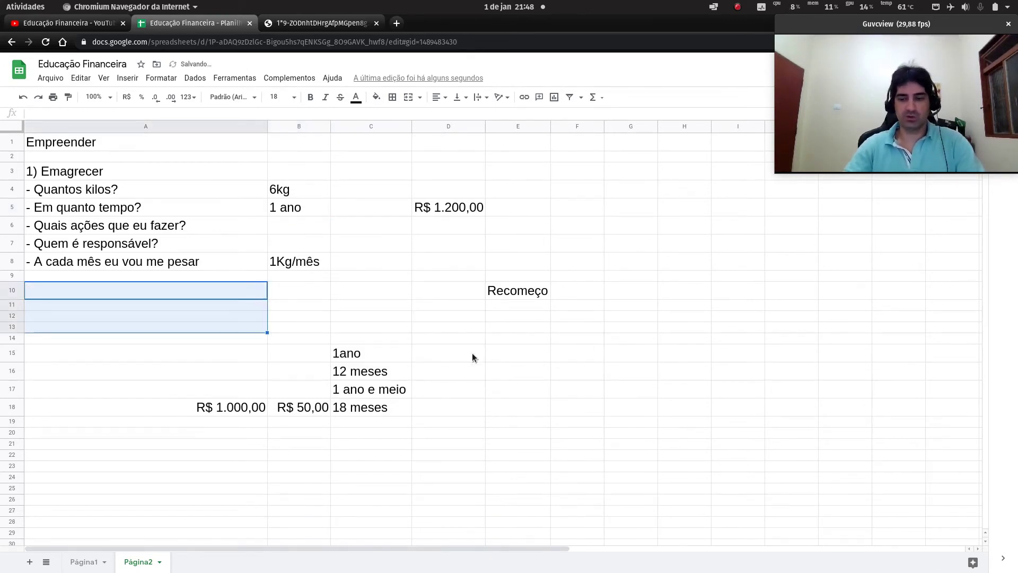
- Enter the second-year goal "2o ano e vou perder x Kilos" in A9, below the monthly weighing line
key(Up)
key(Up)
key(Up)
key(Up)
key(Down)
key(Down)
key(Down)
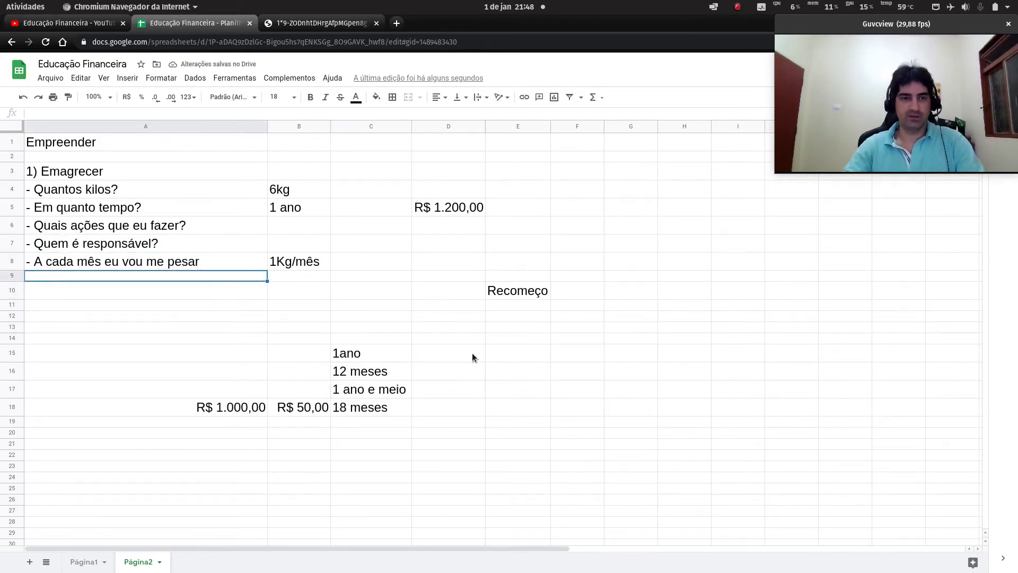
text(1i)
key(BackSpace)
text(o)
key(BackSpace)
key(BackSpace)
text(2o)
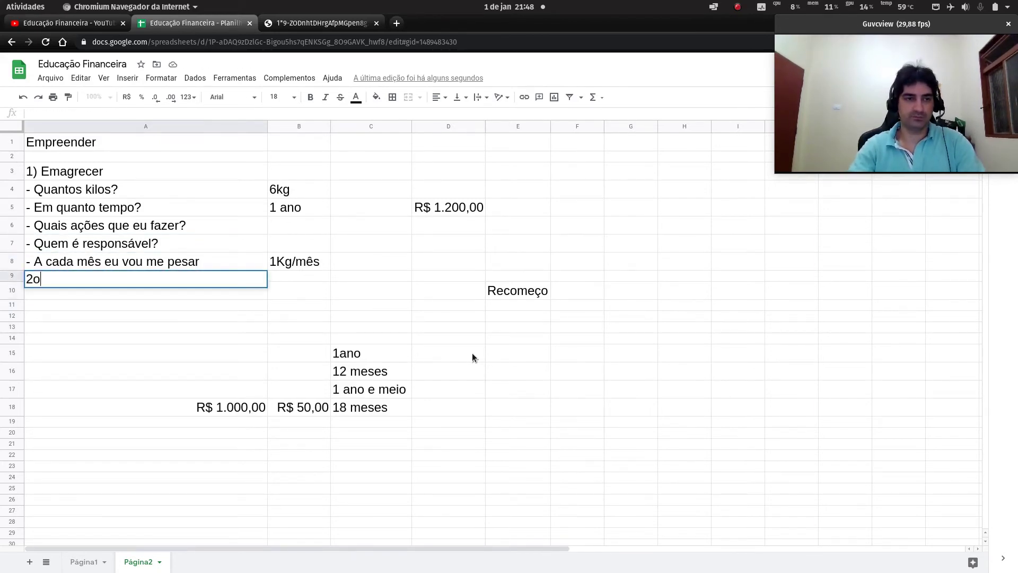
text( ano e vou X)
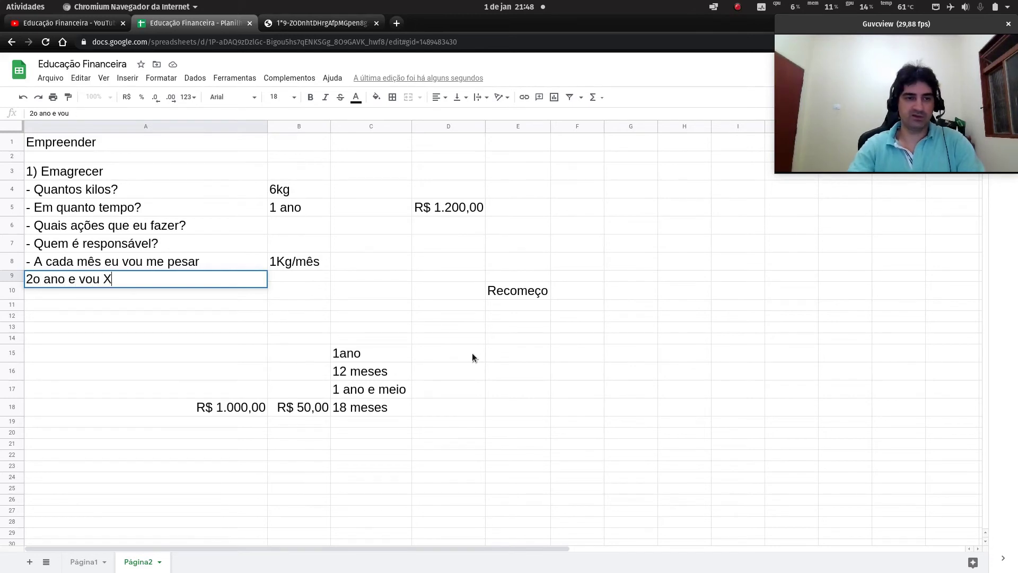
key(BackSpace)
text(perder x)
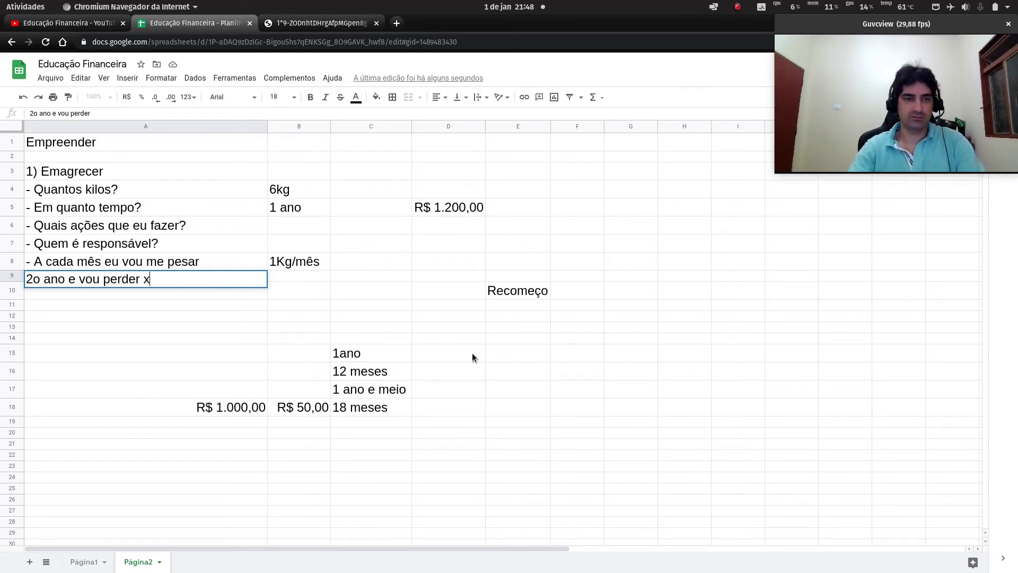
text( Kilos)
key(Return)
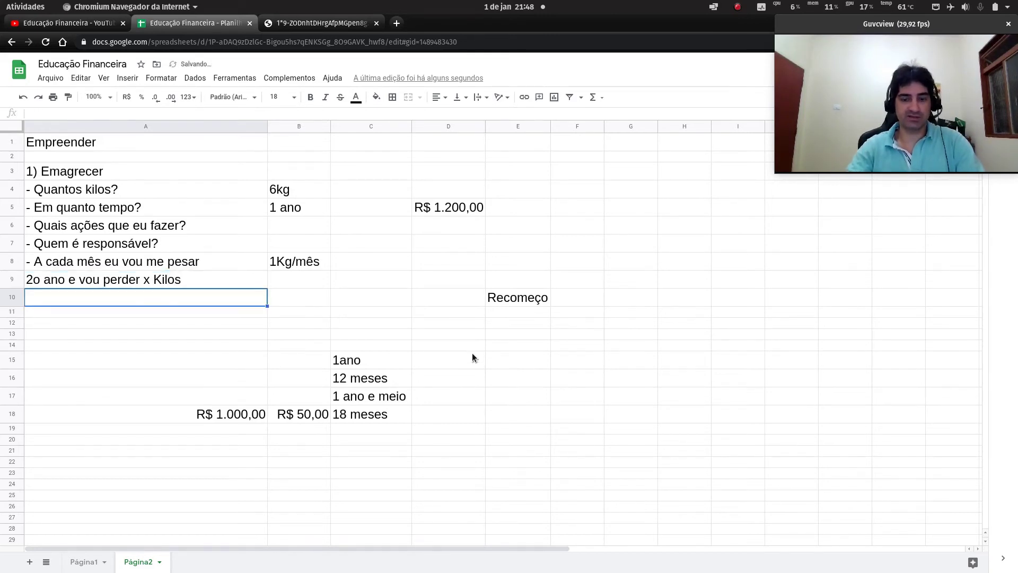
- Enter the savings goal "Economizar 100 reais durante o 1 ano" in A10
text(Economizasr)
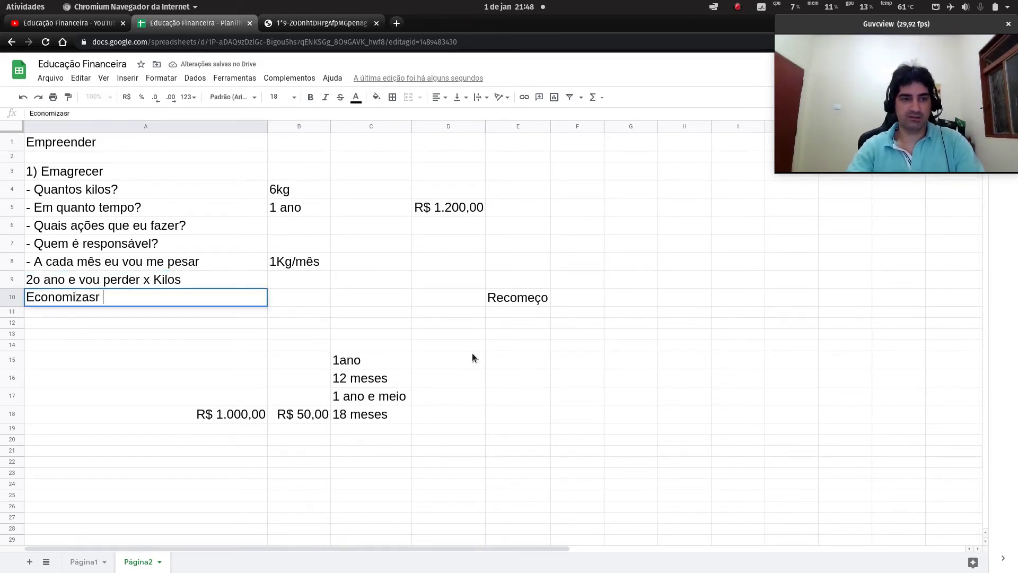
key(BackSpace)
key(BackSpace)
key(BackSpace)
text(r 100)
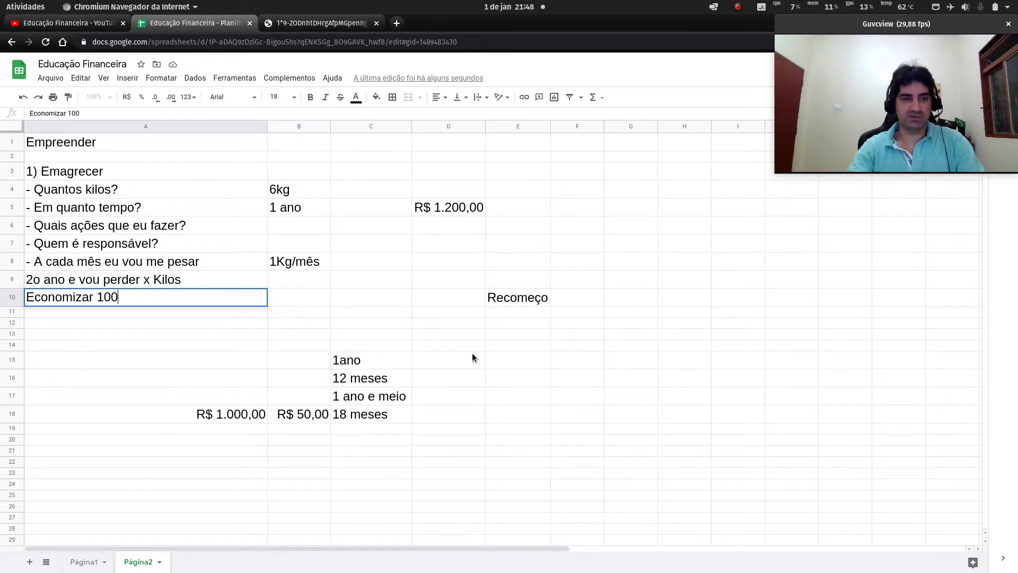
text( reais duratne)
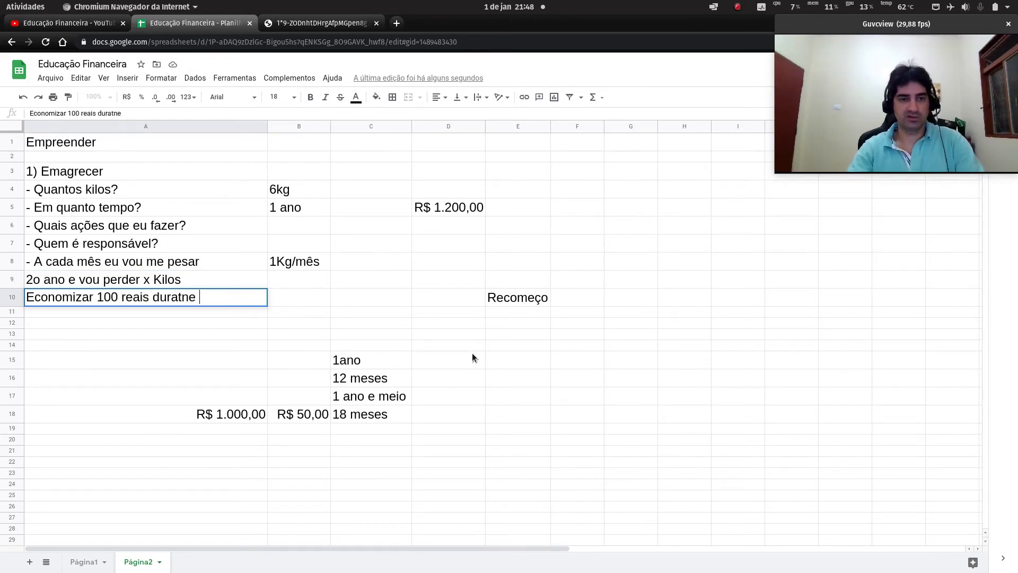
key(BackSpace)
key(BackSpace)
key(BackSpace)
text(nte o 1 ano)
key(Return)
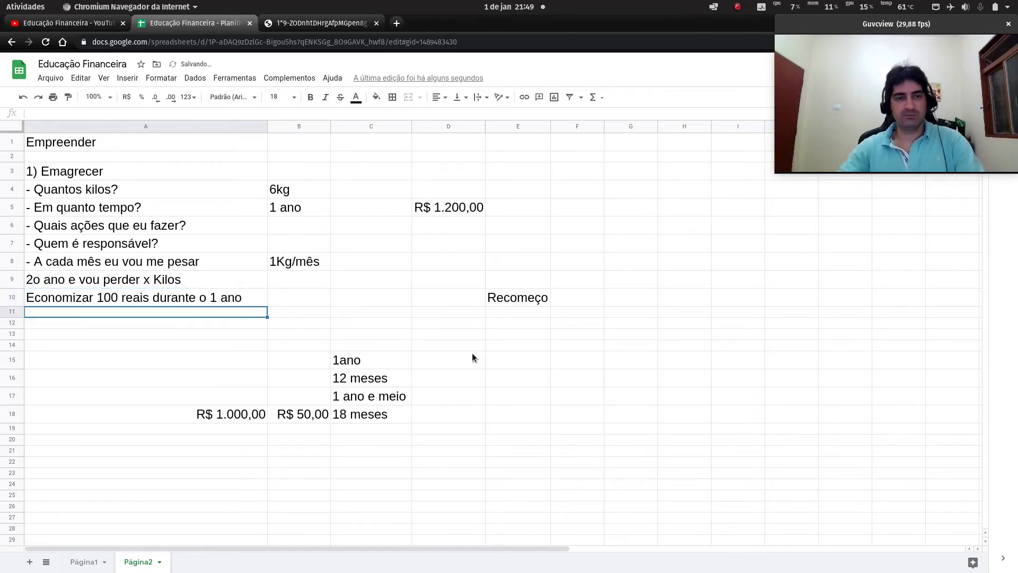
- Review the goals in A3:A10 and the amount in D5 against the PDCA Deming Cycle image, ending back on the spreadsheet
click(469, 210)
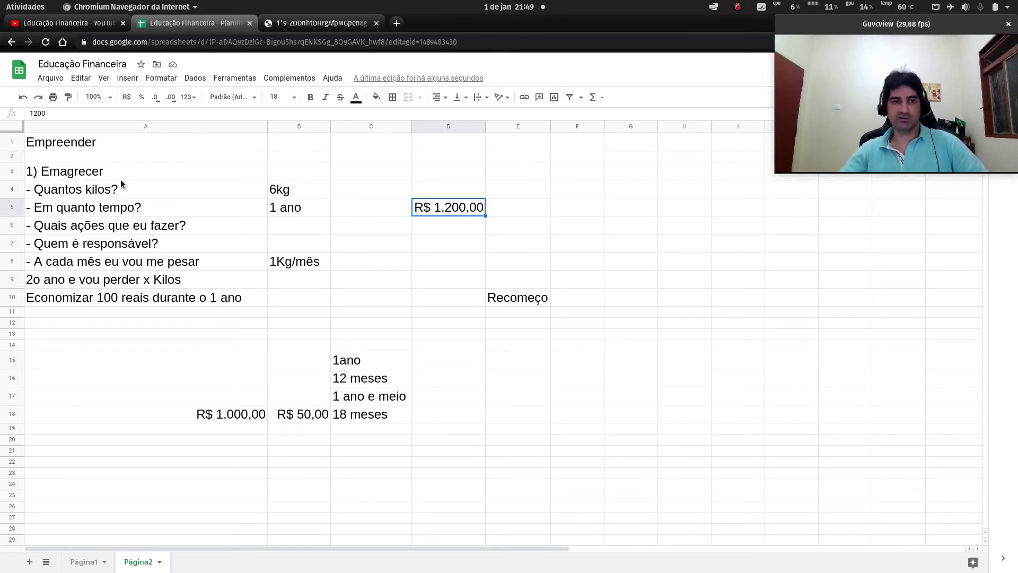
drag(122, 171, 446, 293)
click(408, 225)
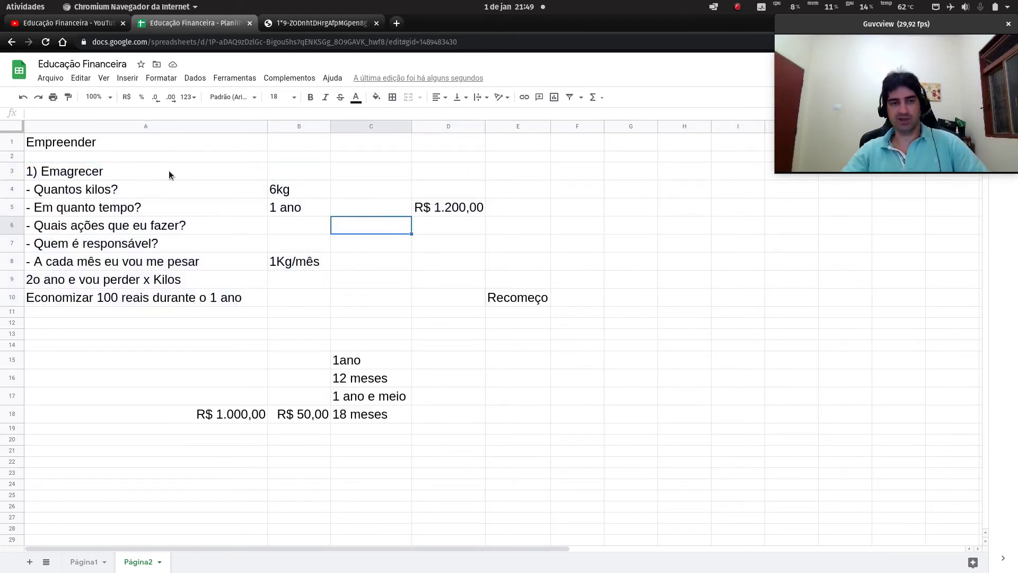
drag(169, 171, 183, 300)
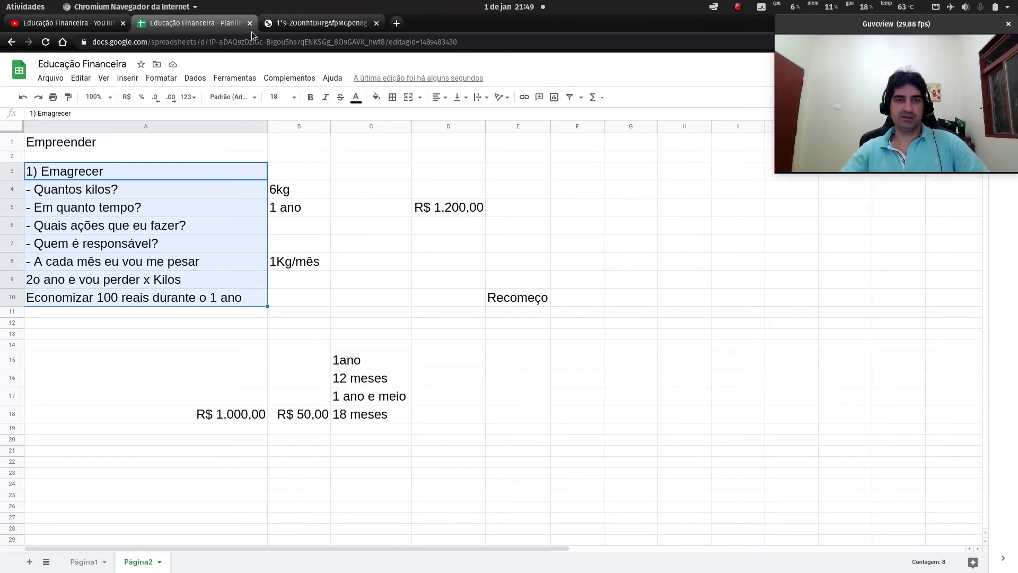
click(314, 23)
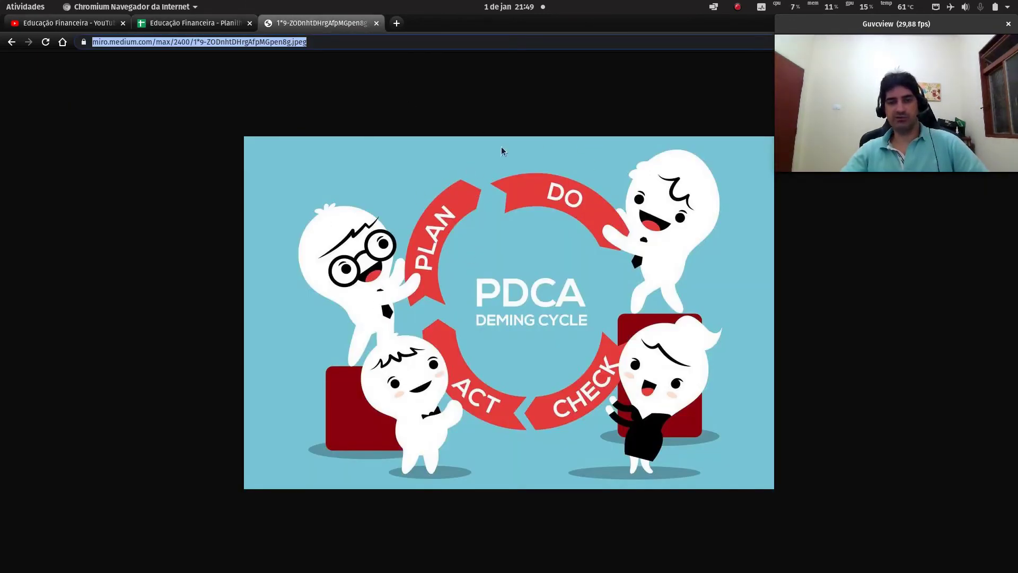
click(213, 27)
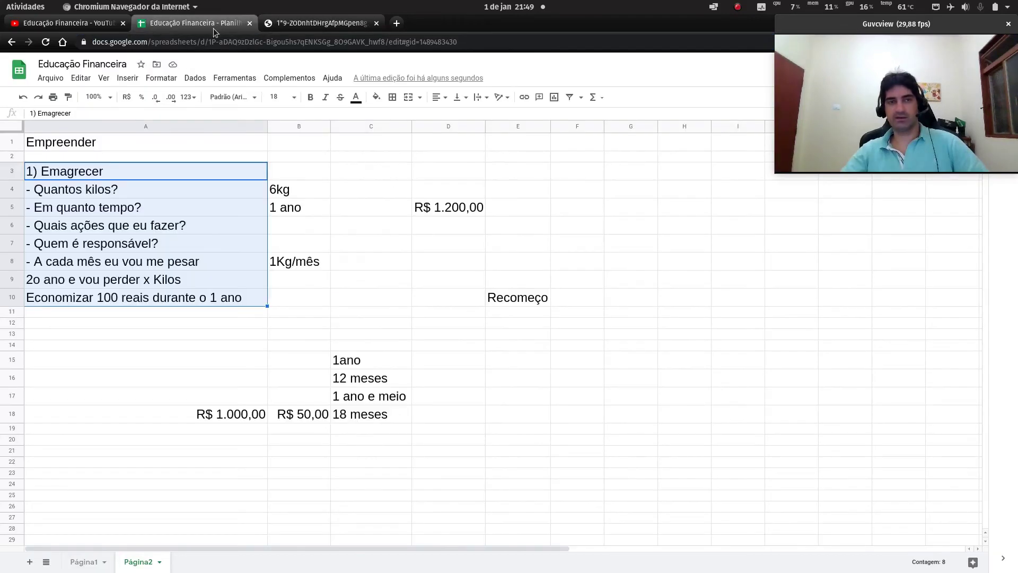
click(208, 373)
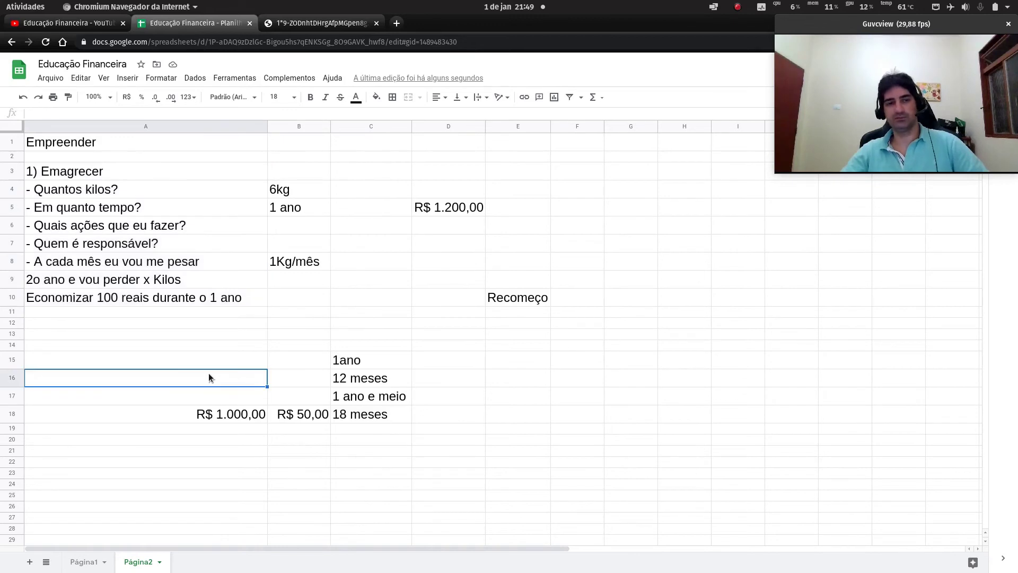
click(326, 22)
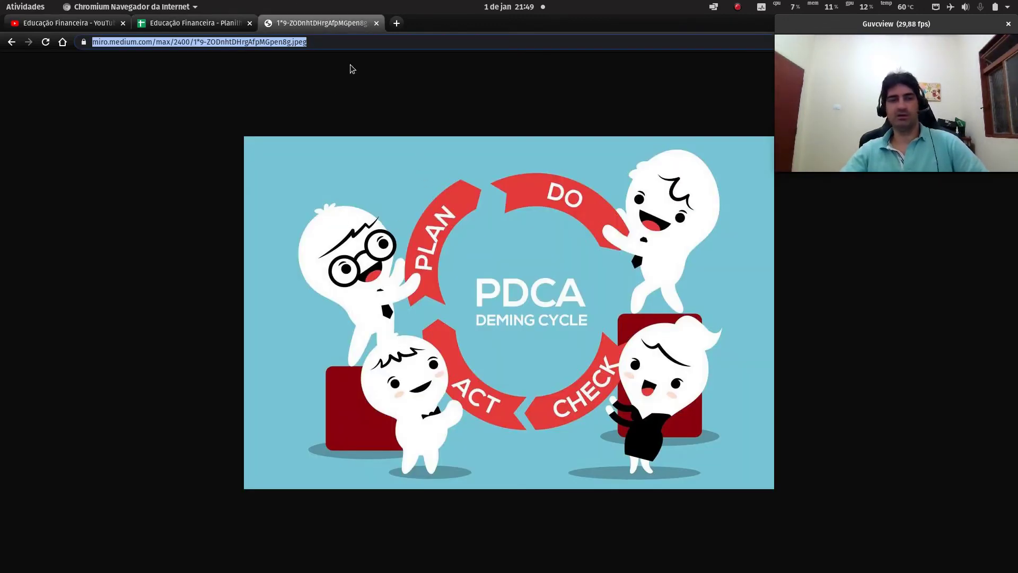
click(218, 22)
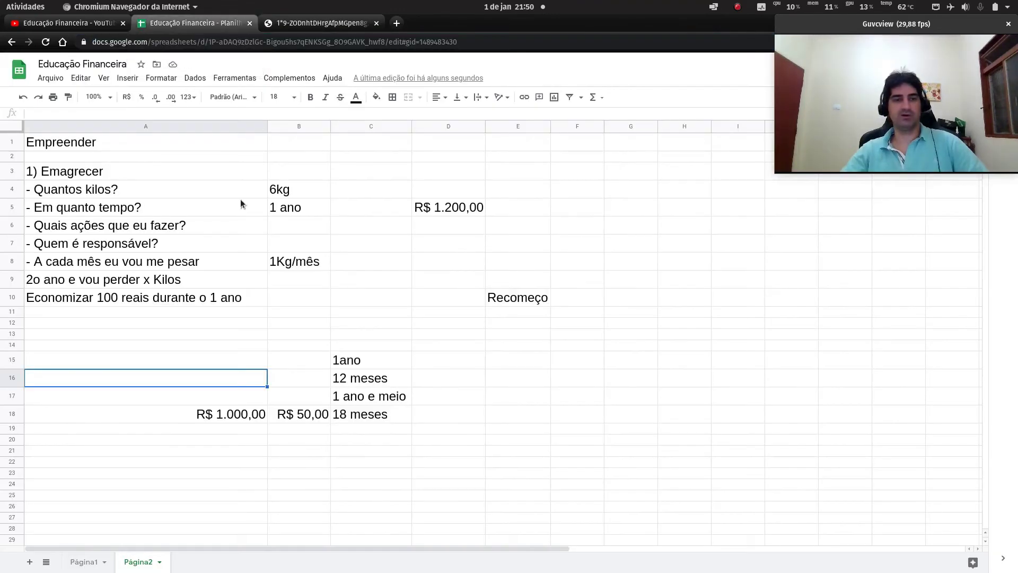
click(216, 313)
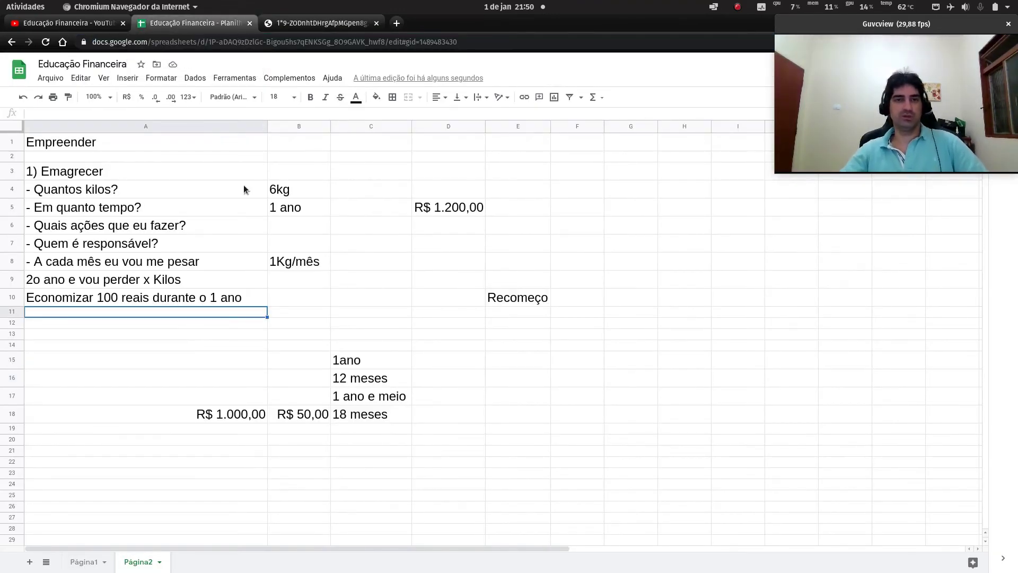
click(318, 23)
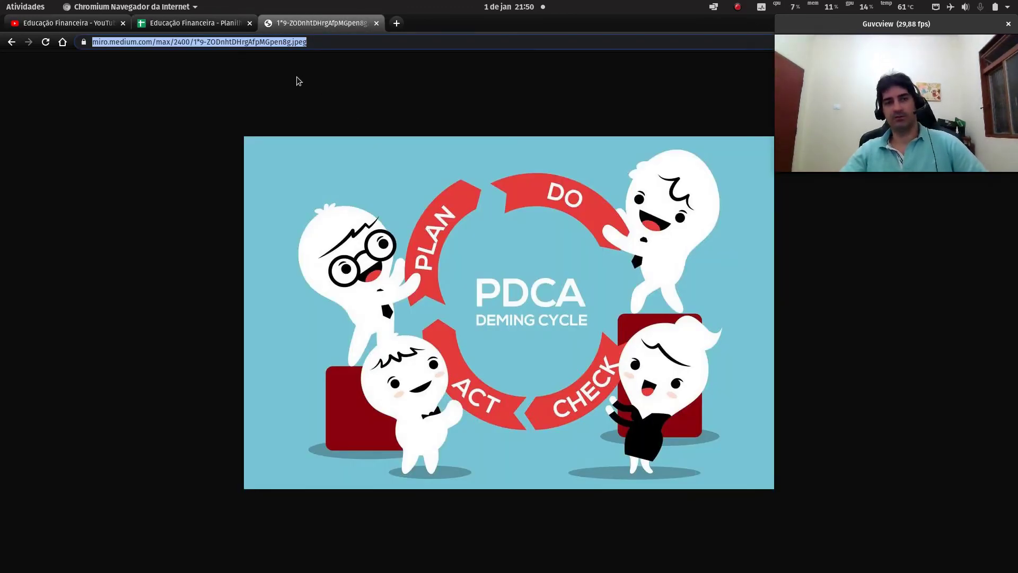
click(209, 22)
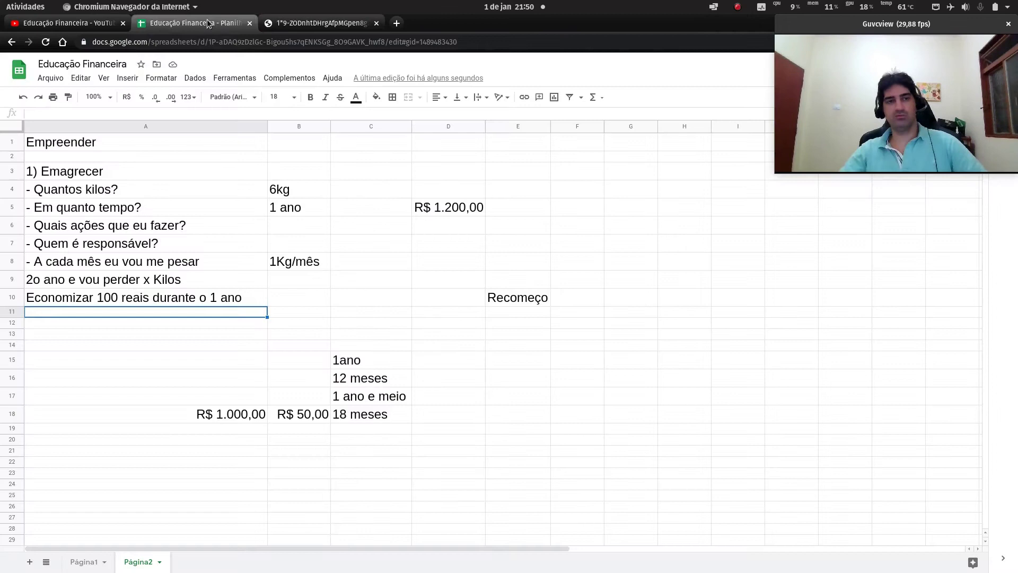
- Review the goals block in A3:E10 against the PDCA Deming Cycle image, ending on the savings goal in A10
click(195, 334)
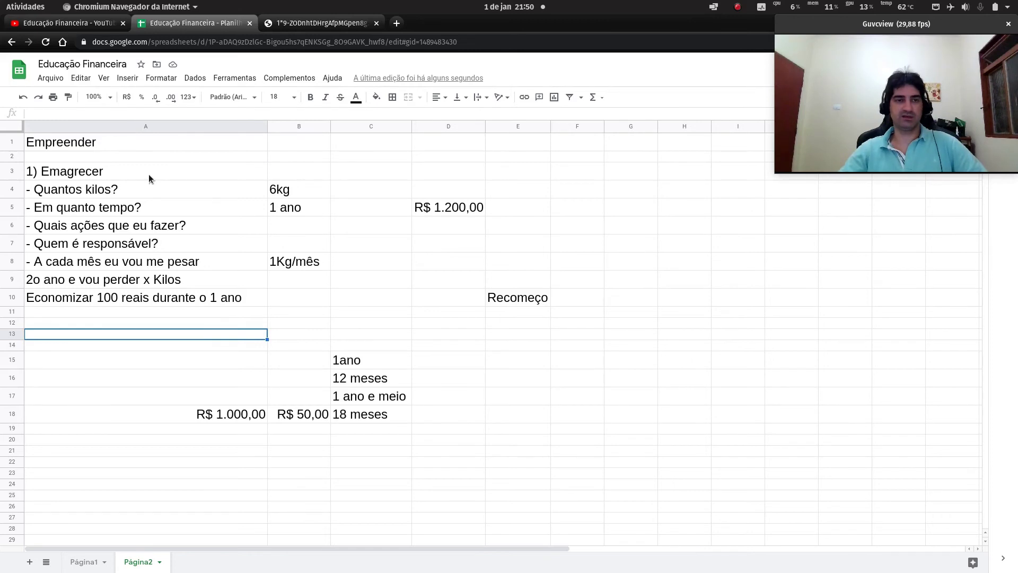
drag(149, 176, 169, 282)
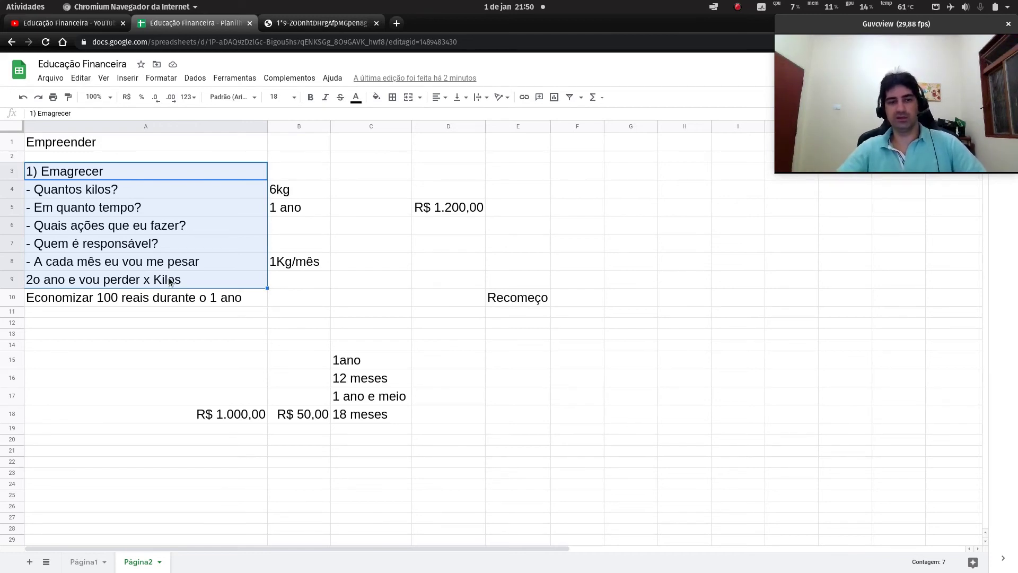
click(125, 211)
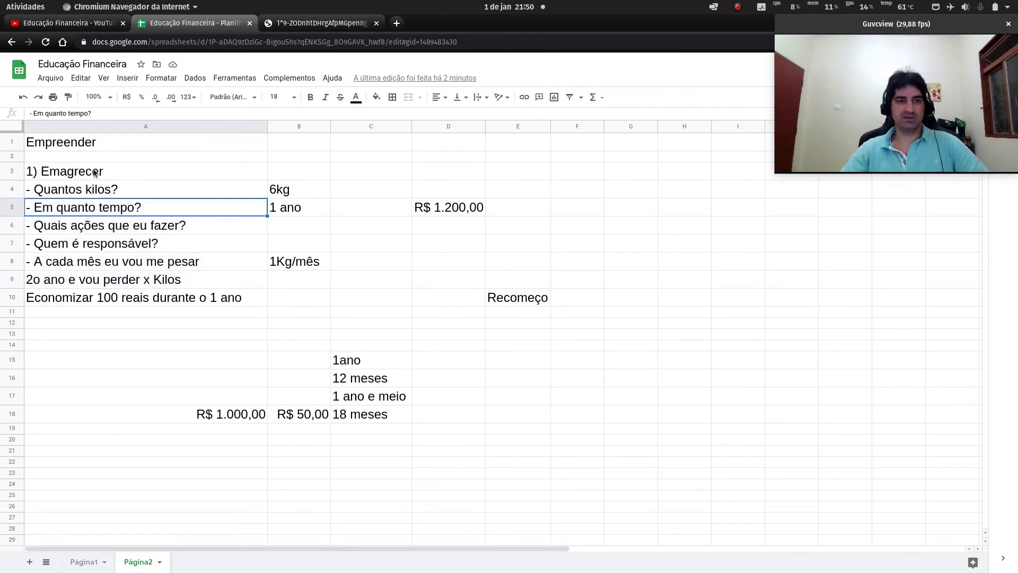
drag(94, 172, 505, 303)
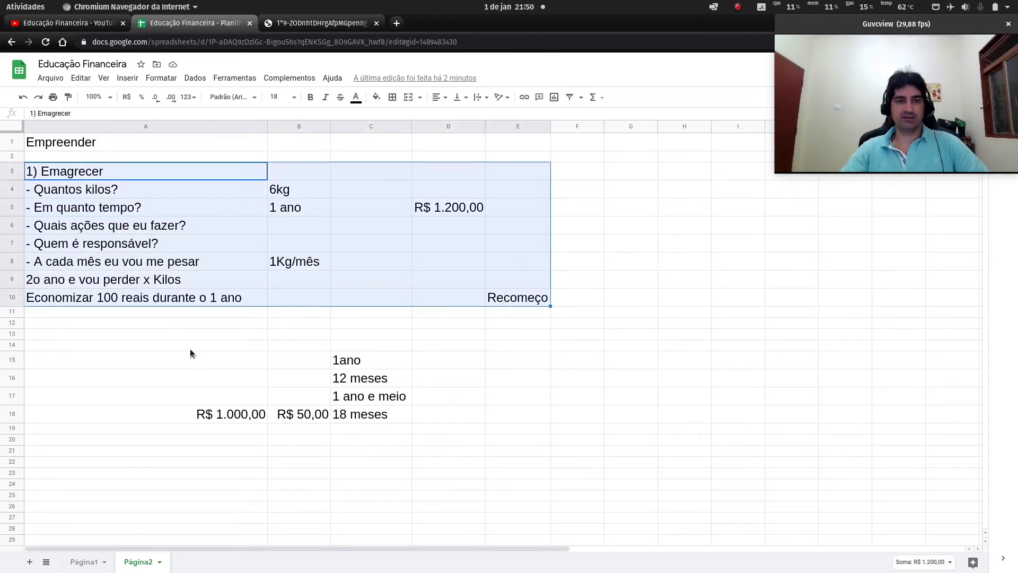
click(188, 322)
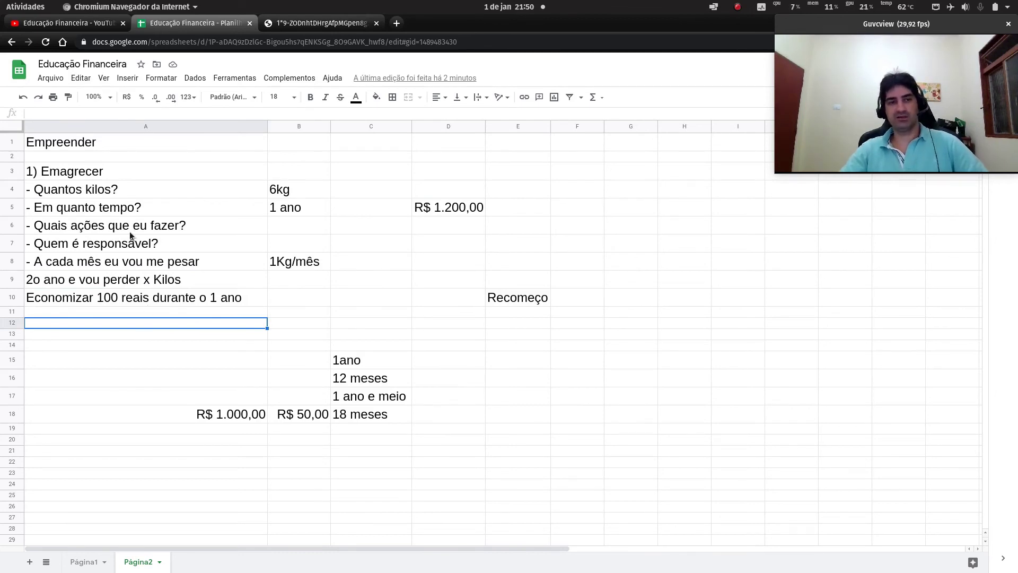
drag(234, 175, 518, 265)
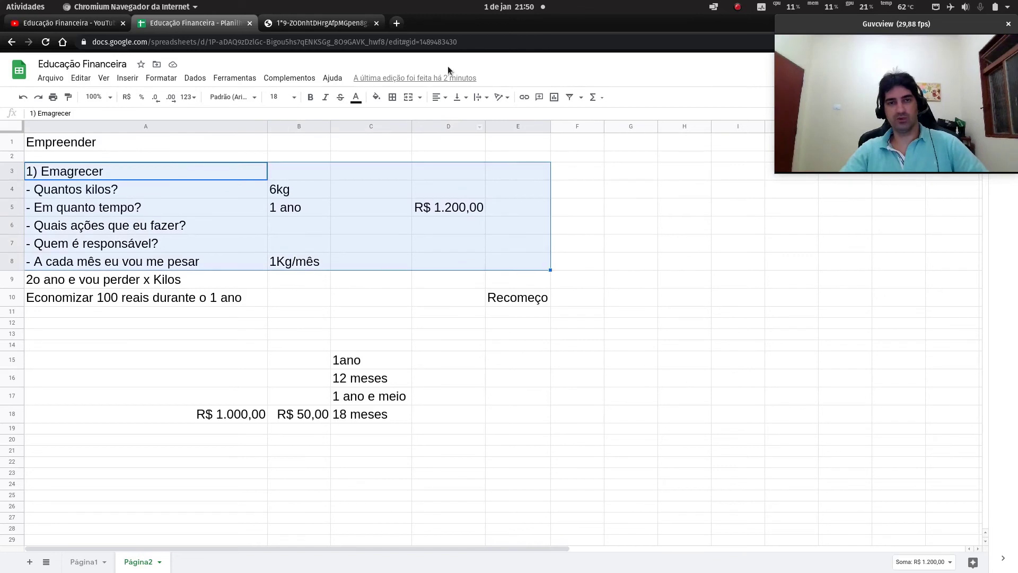
click(307, 25)
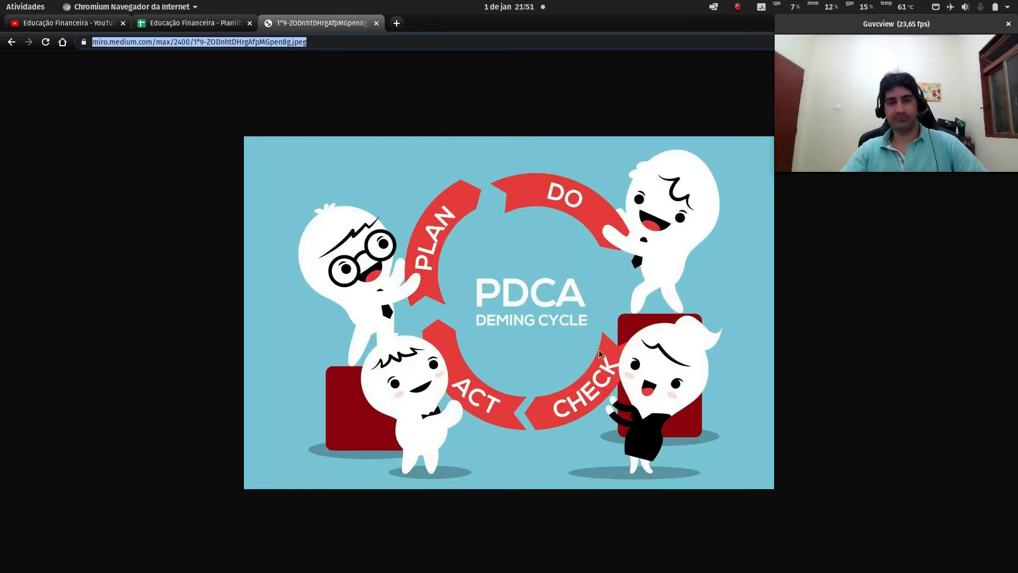
click(190, 26)
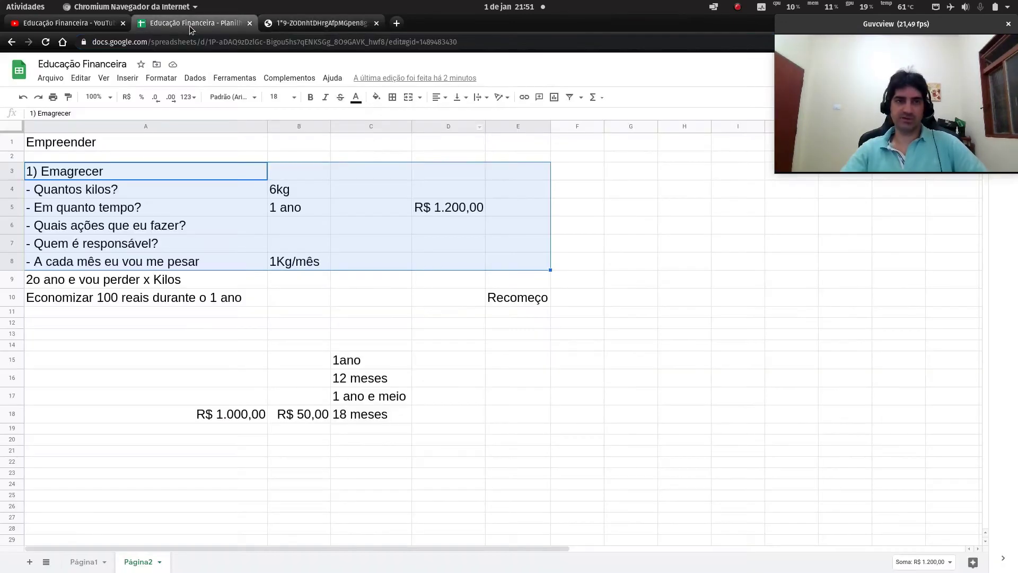
click(212, 312)
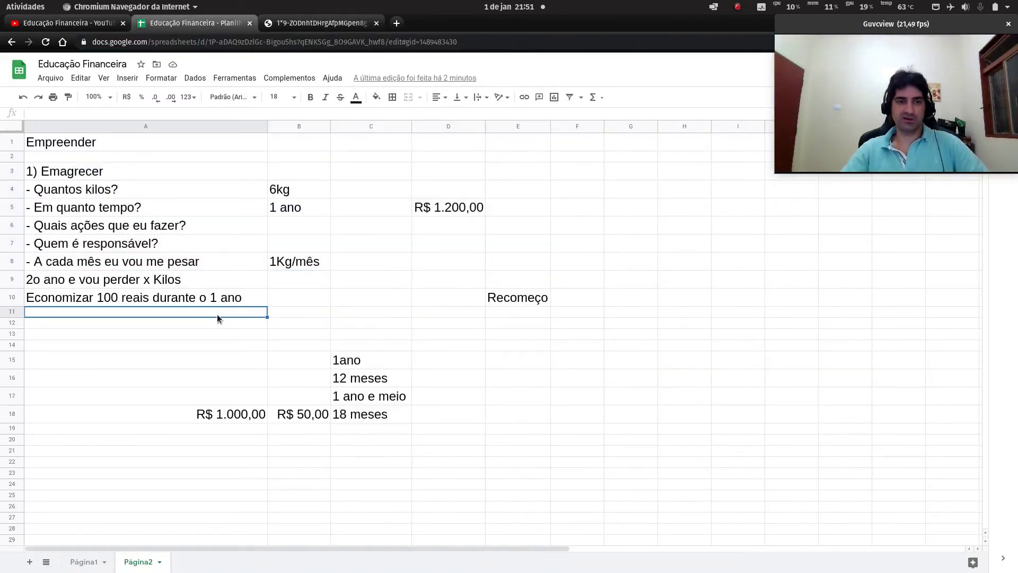
click(217, 299)
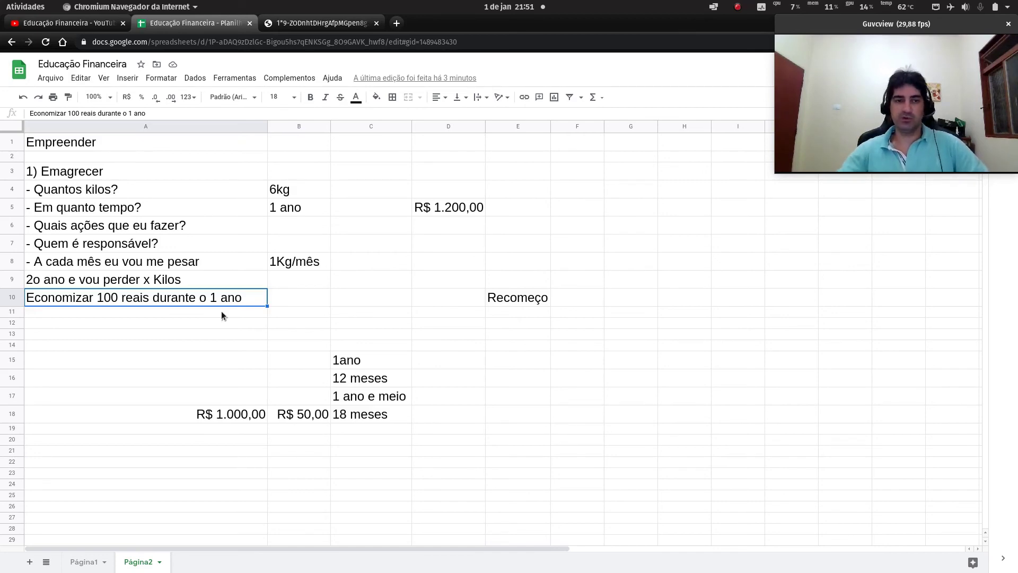
- Go back from the YouTube playlist to the Kanso Tech channel's home page, ending back on the spreadsheet in A13
click(63, 23)
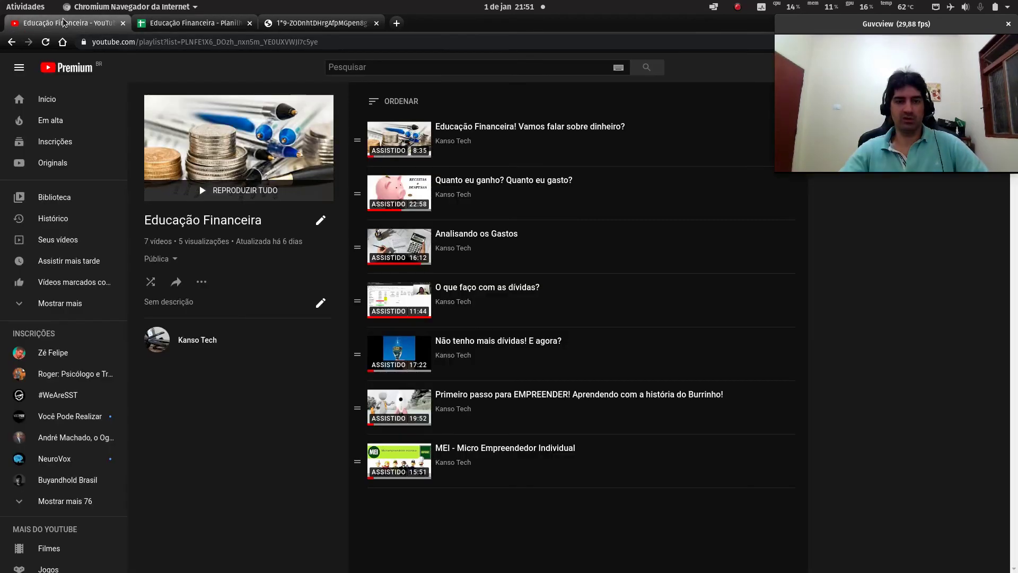
click(12, 42)
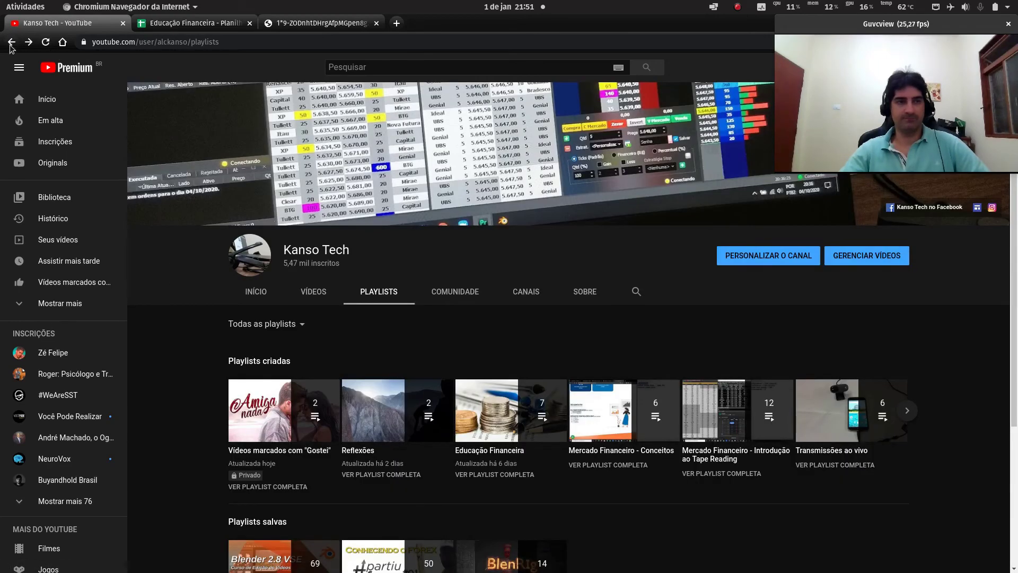
click(10, 45)
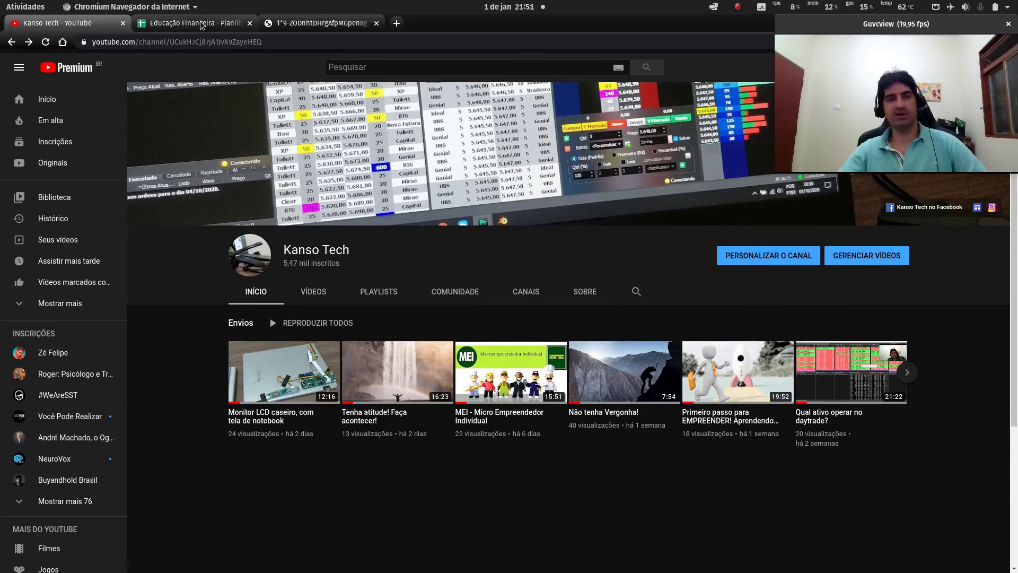
click(201, 24)
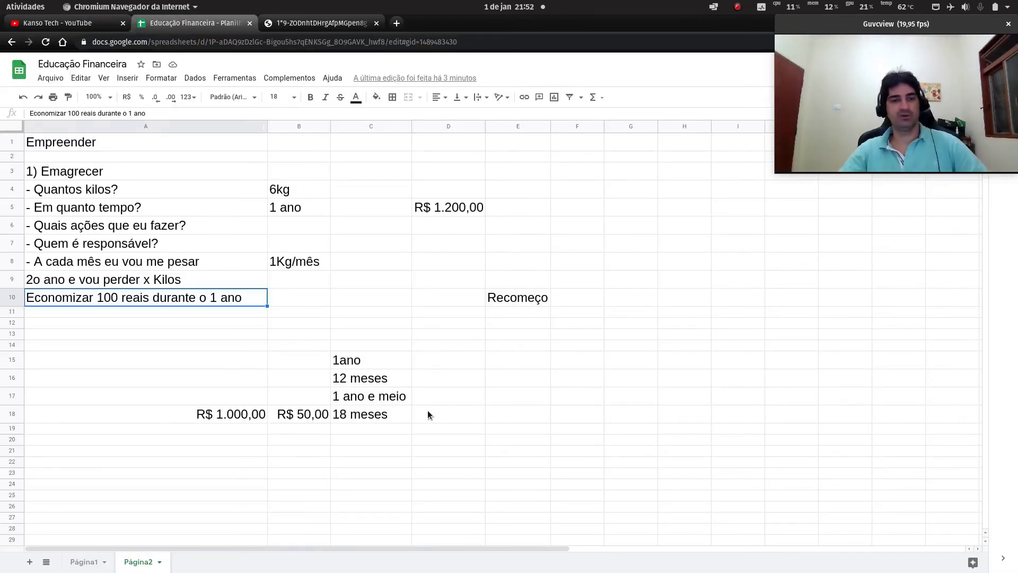
click(222, 335)
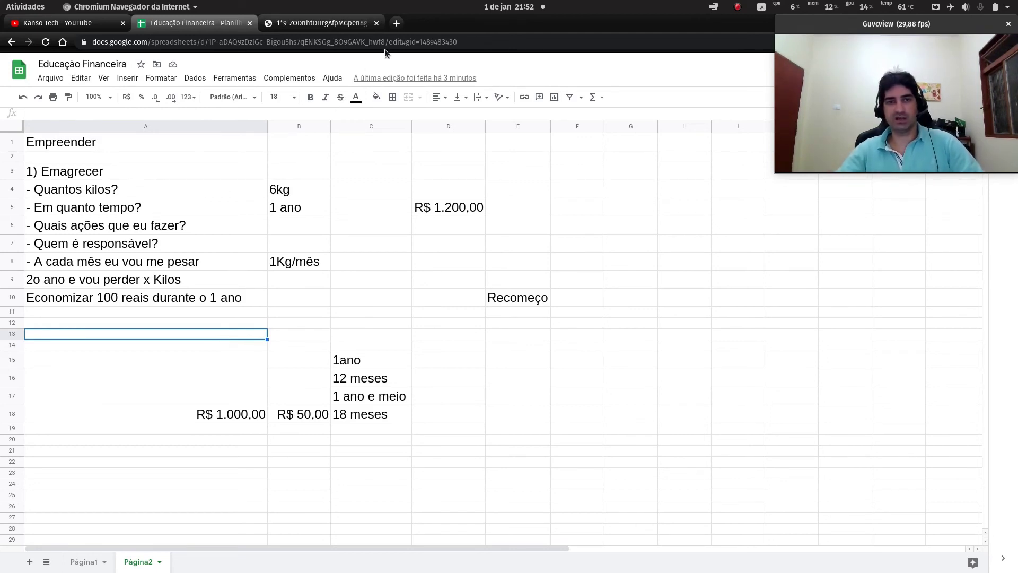
click(397, 23)
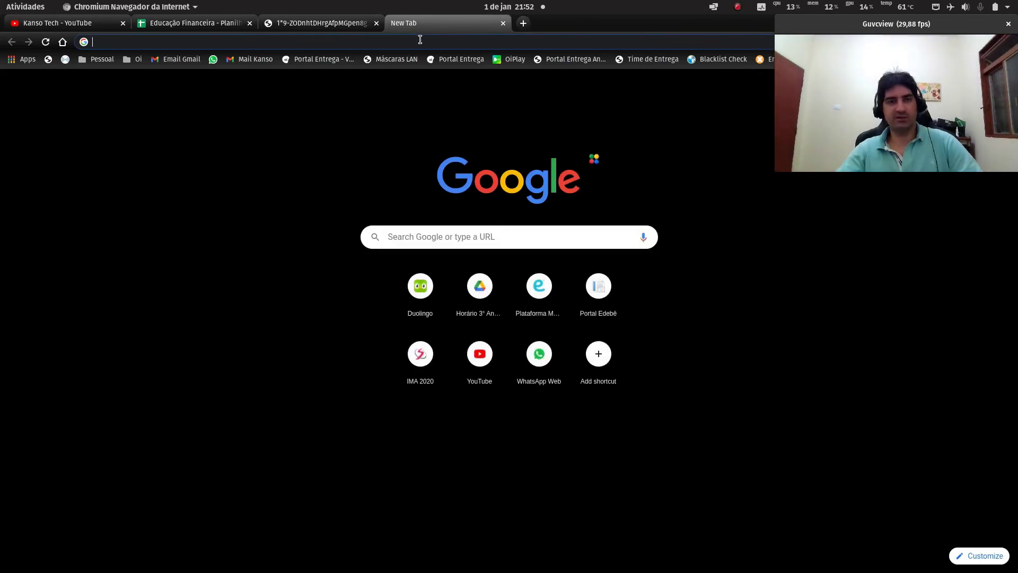
text(www.google.com)
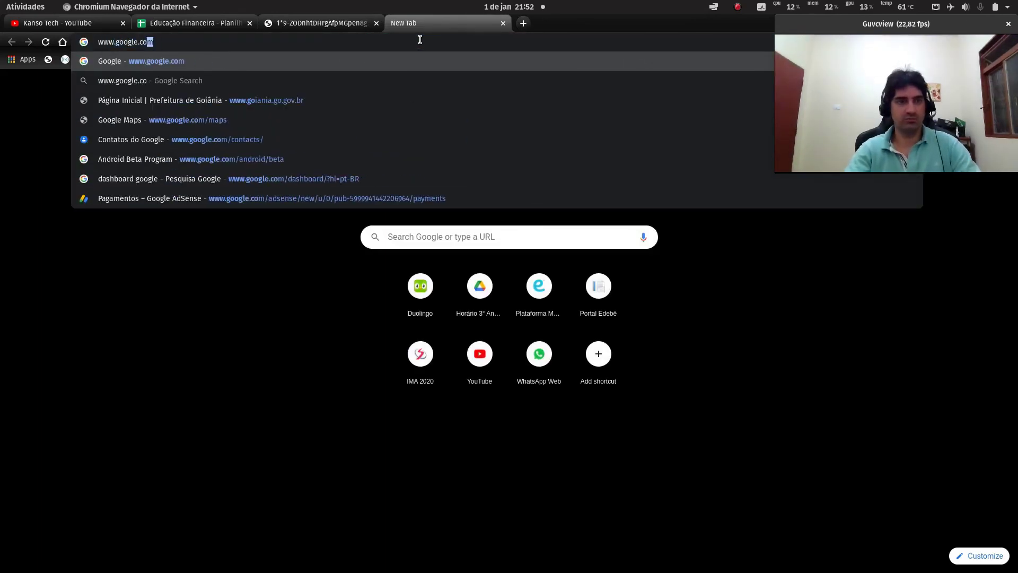
key(Return)
click(498, 231)
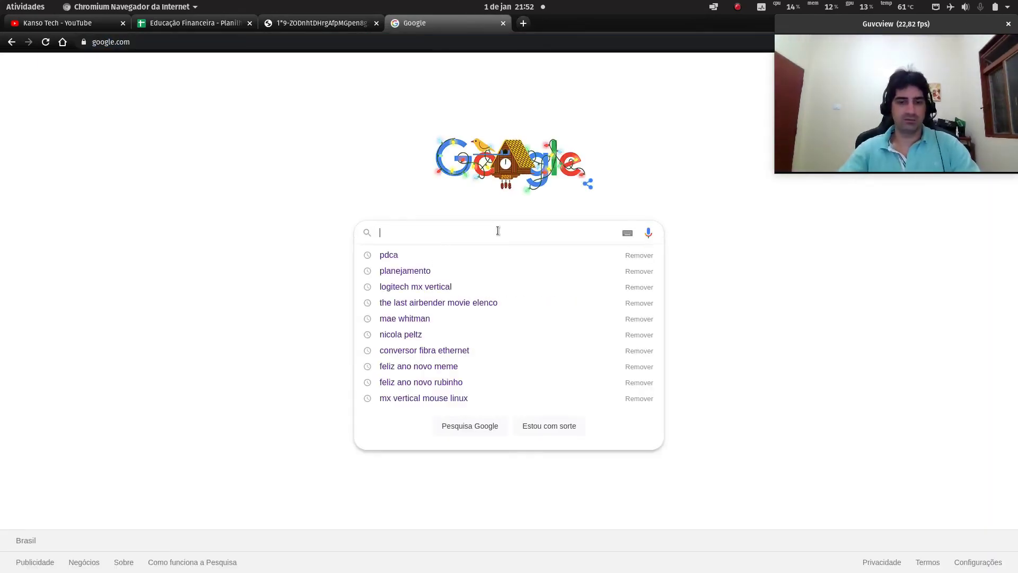
text(como faze)
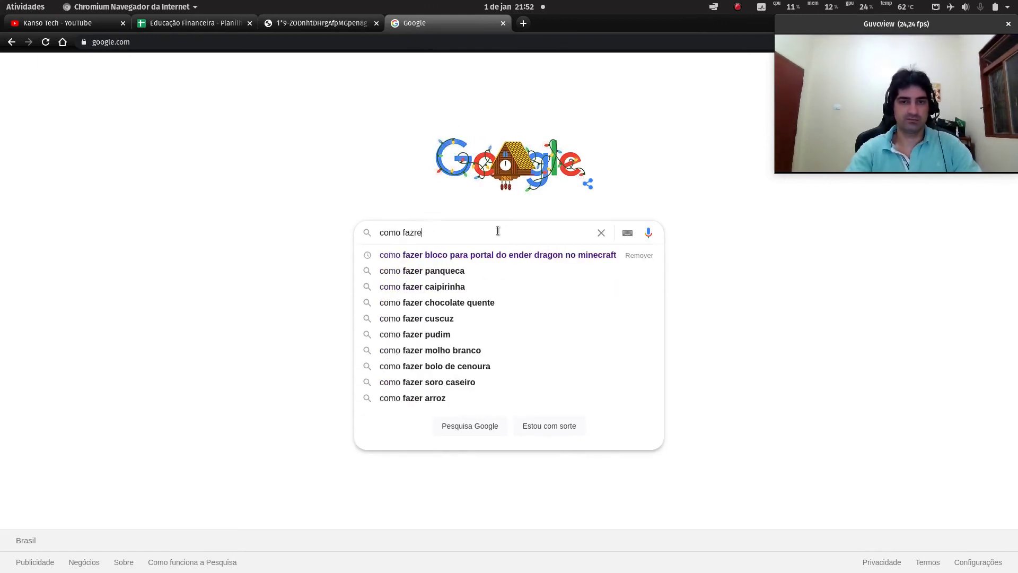
text(r salgados)
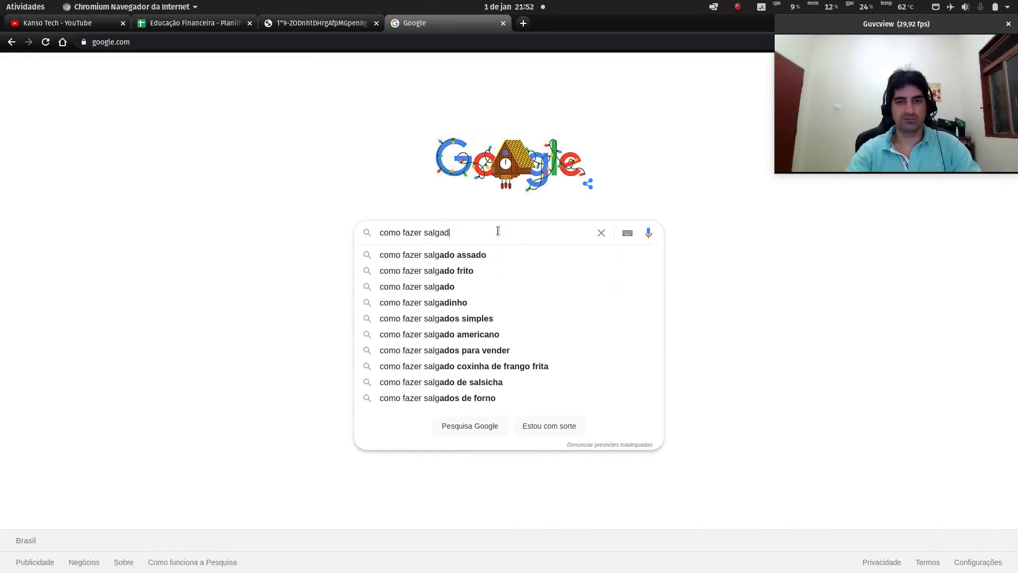
key(Return)
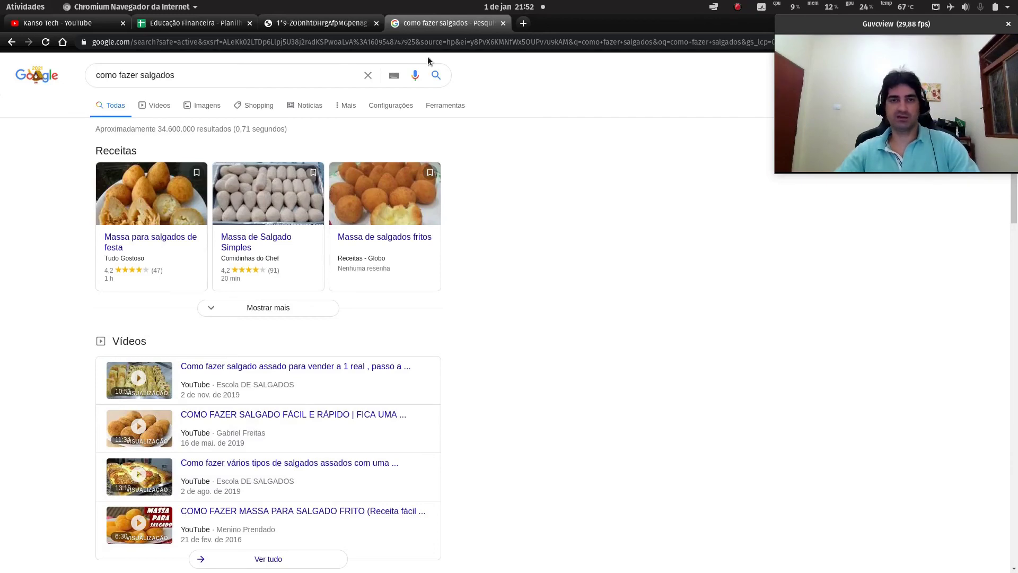
- Load youtube.com in the Google results tab and search its videos for "como fazer salgados"
click(429, 37)
text(youtube.com)
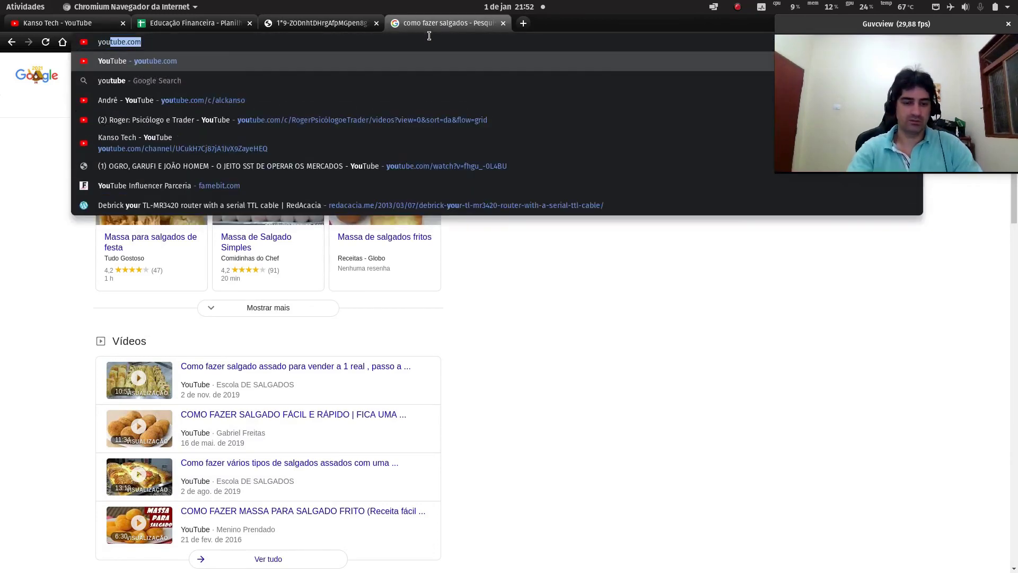
key(Return)
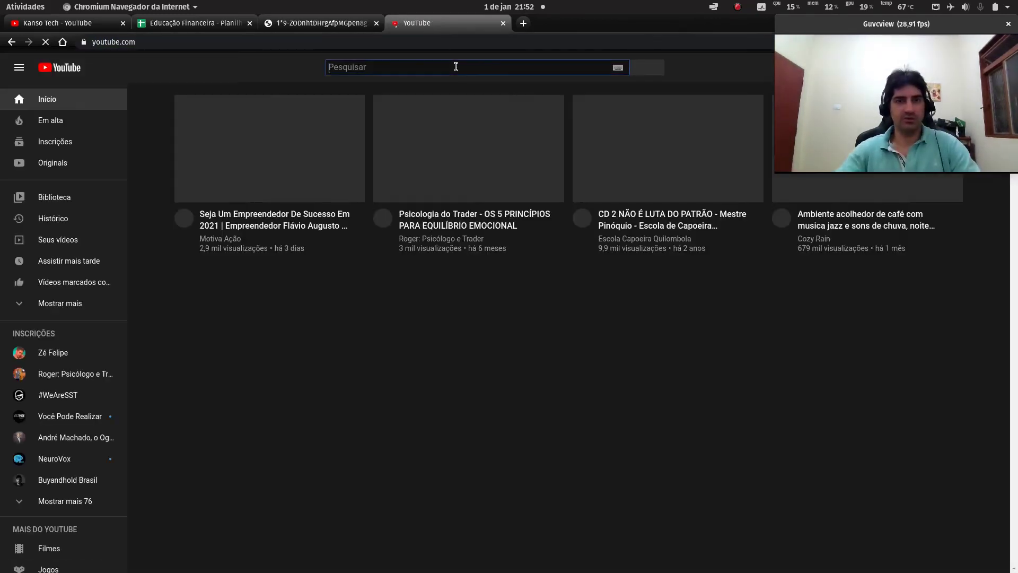
text(cpomo)
key(BackSpace)
key(BackSpace)
key(BackSpace)
key(BackSpace)
key(BackSpace)
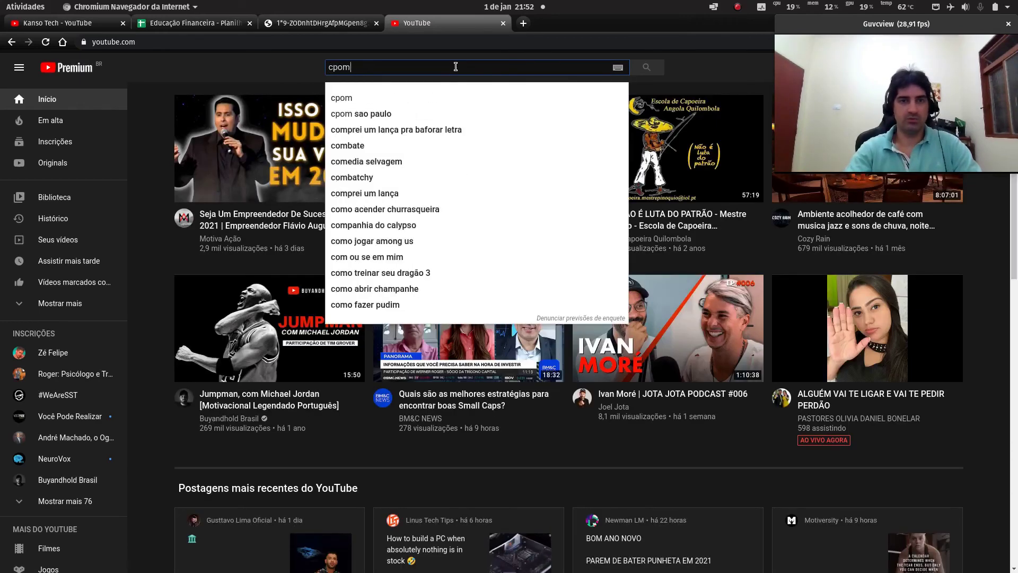
text(omo fazer asal)
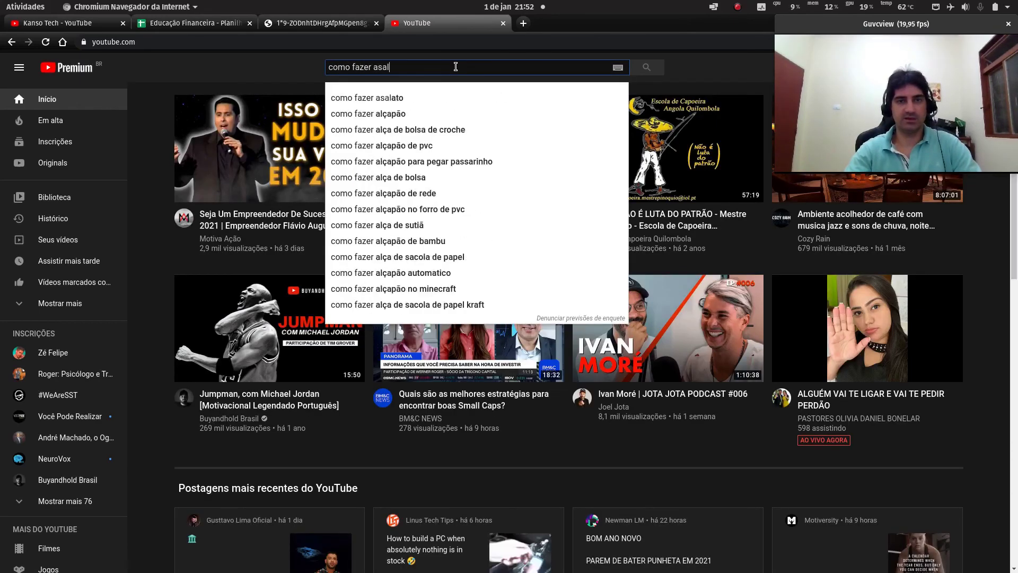
key(BackSpace)
key(BackSpace)
key(BackSpace)
key(BackSpace)
text(salag)
key(BackSpace)
key(BackSpace)
text(gados)
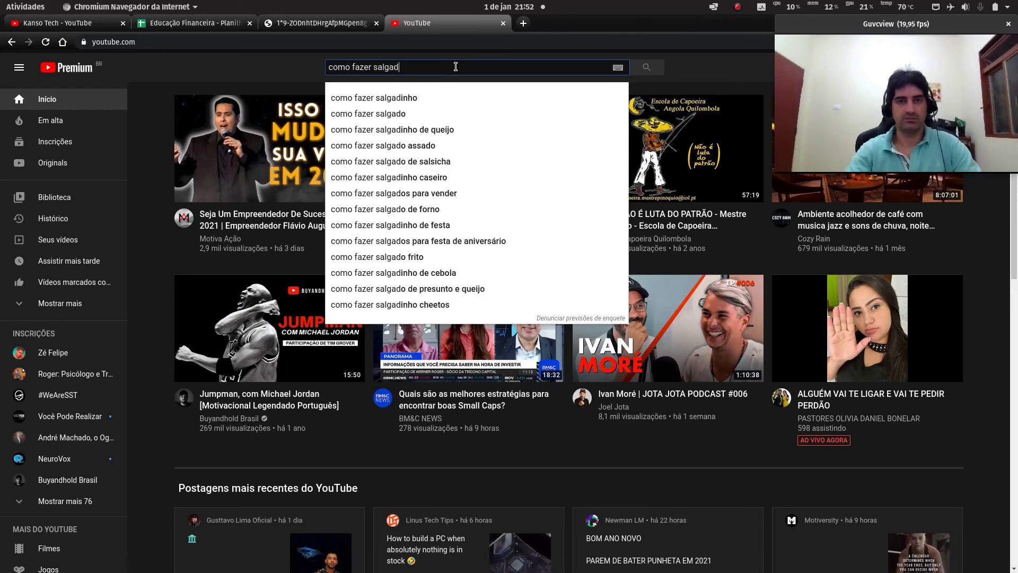
key(Return)
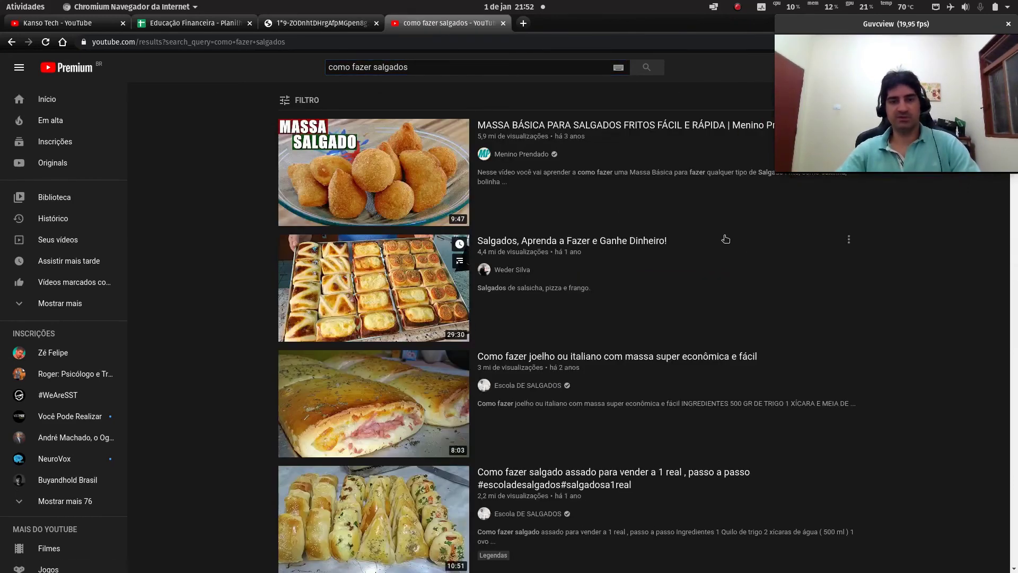
- Browse the YouTube results for snack-making videos, keeping the current search text
scroll(663, 246, down, 3)
scroll(629, 232, down, 3)
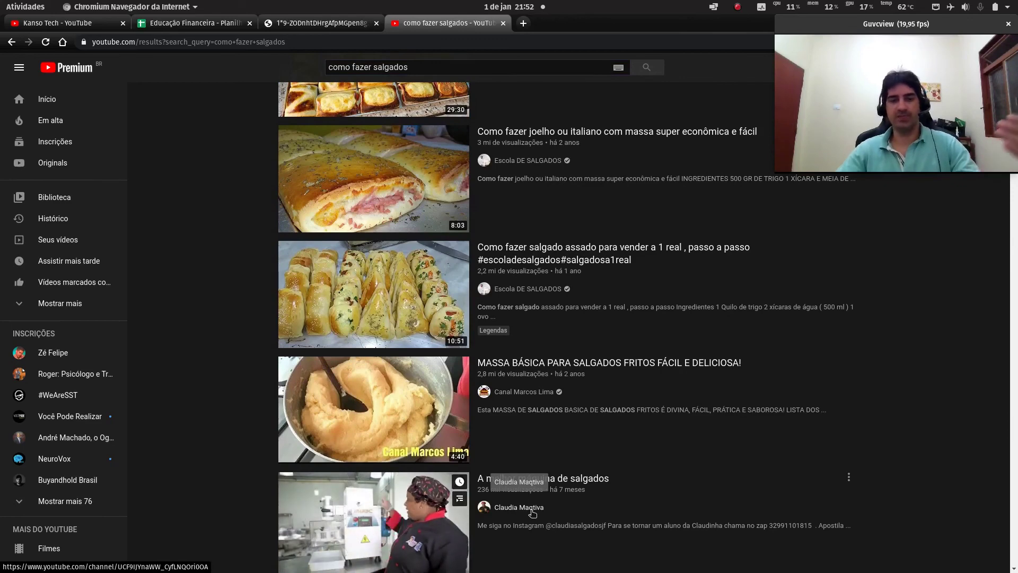
scroll(532, 517, down, 4)
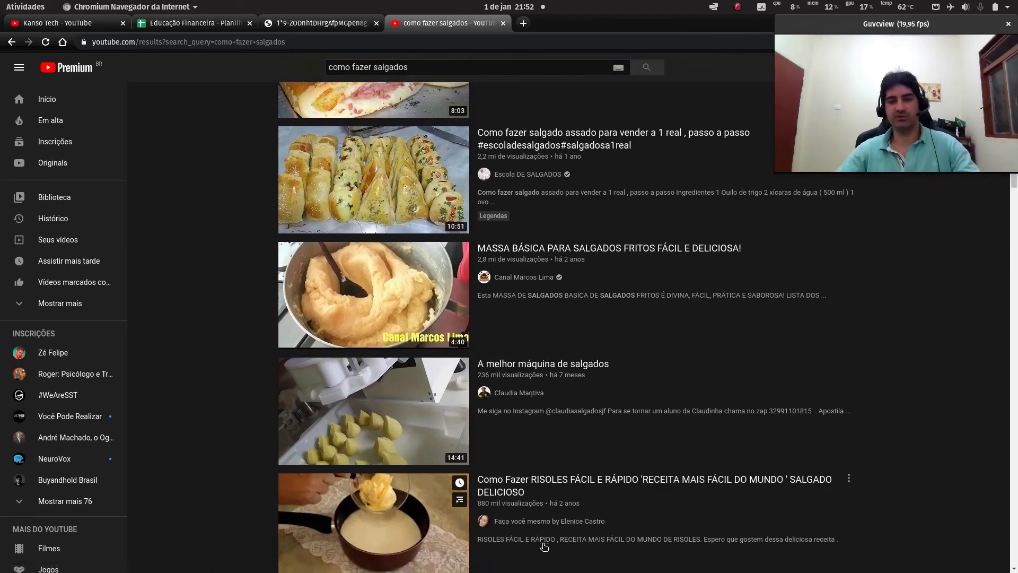
scroll(546, 530, down, 2)
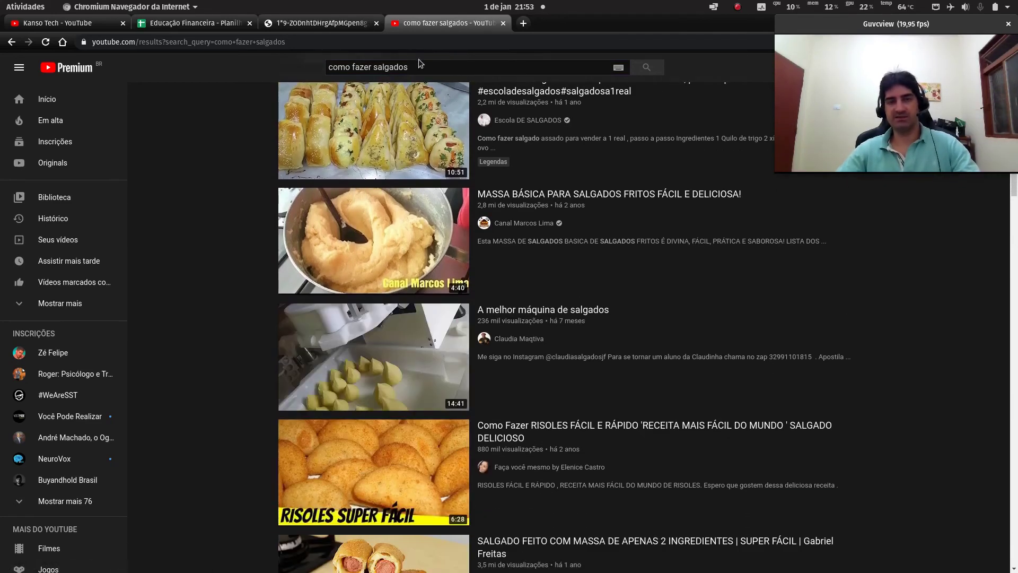
triple_click(328, 67)
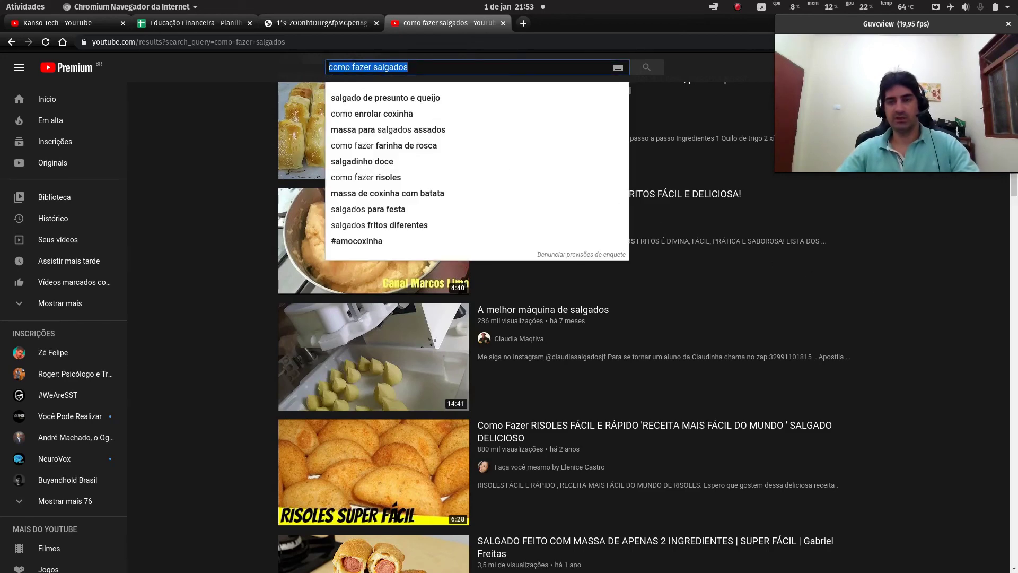
click(984, 288)
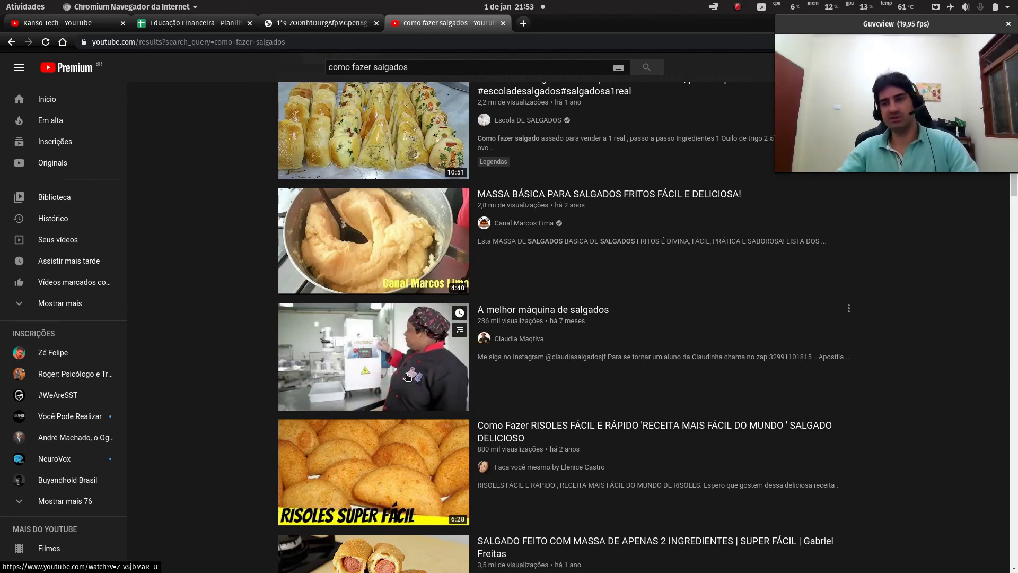
- Return to the Educação Financeira spreadsheet and select the "- Em quanto tempo?" cell, A5
click(199, 28)
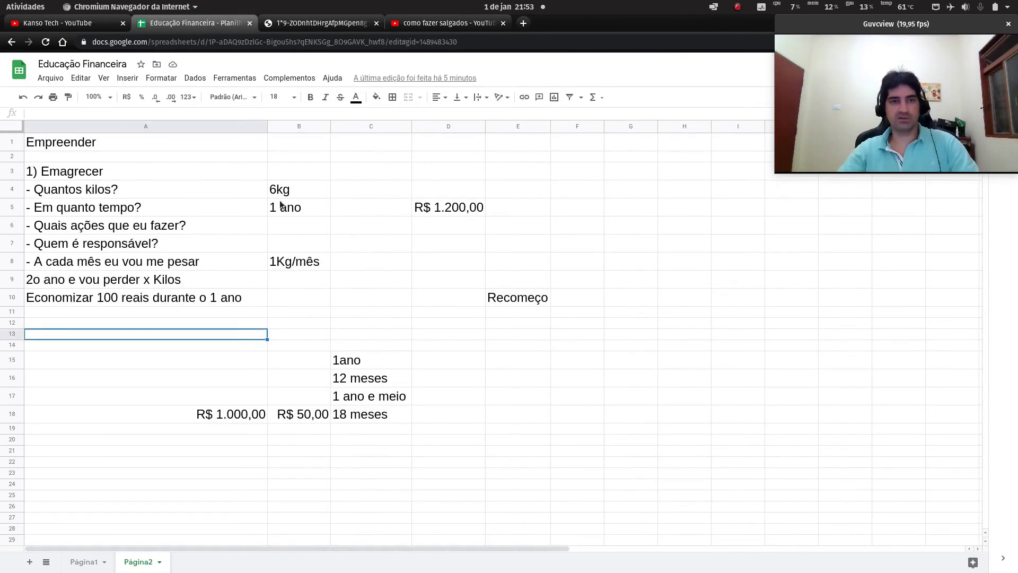
click(173, 214)
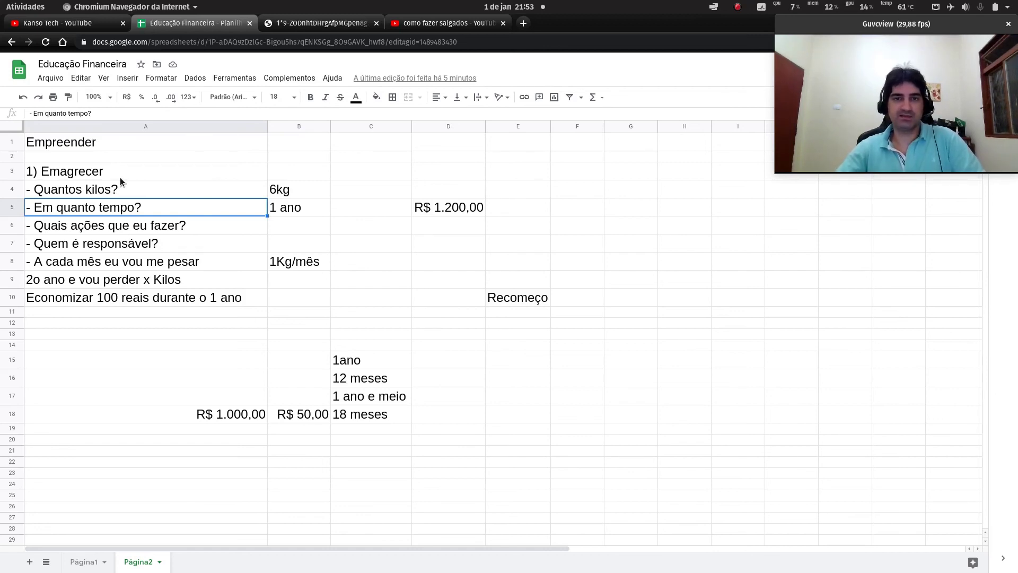
- Search Google in a new browser tab for "o que é planejamento", look through the results and close that tab
click(523, 23)
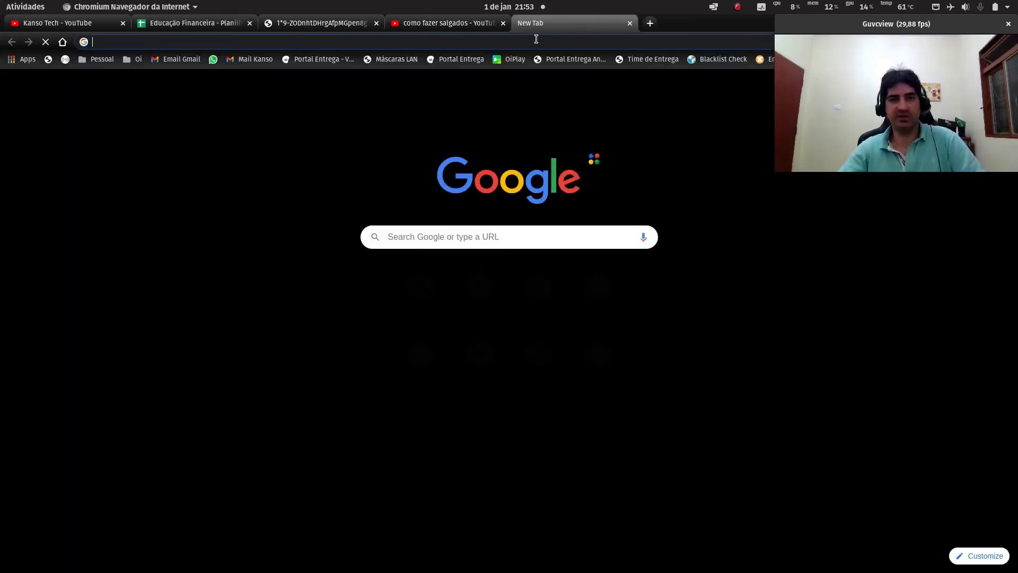
click(522, 233)
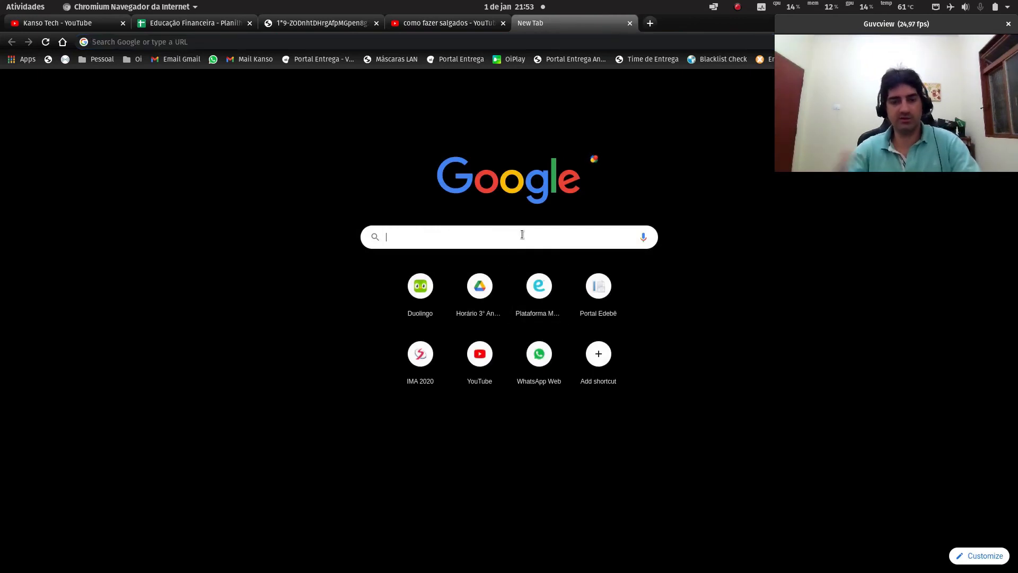
text(oq)
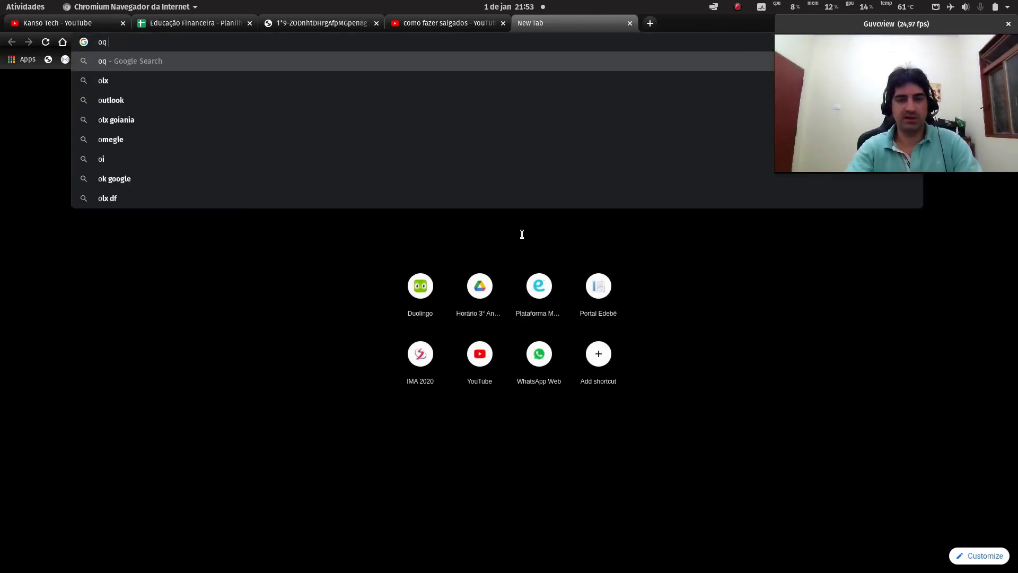
key(BackSpace)
key(BackSpace)
key(BackSpace)
text(o que ´)
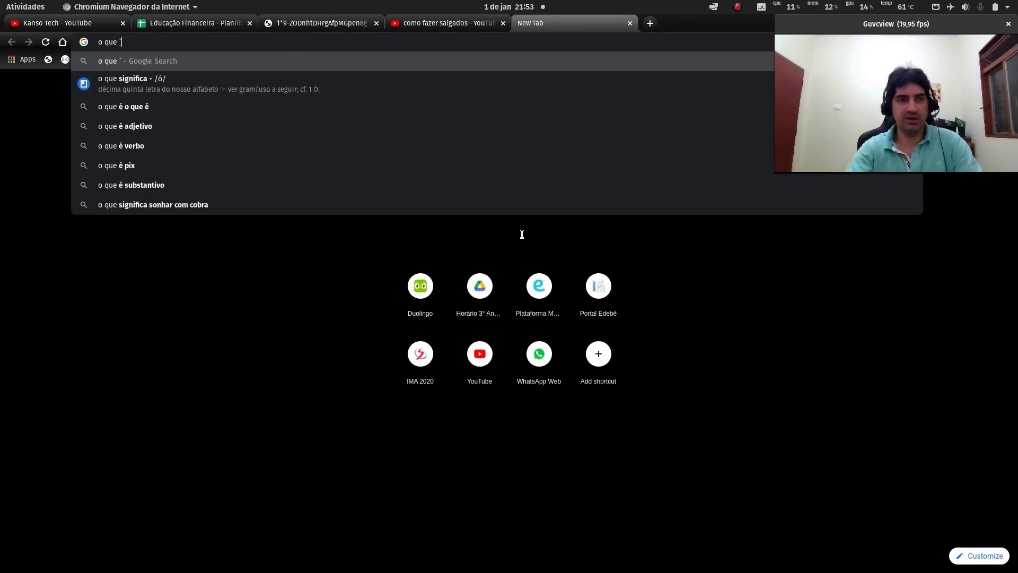
key(BackSpace)
text(é planejament)
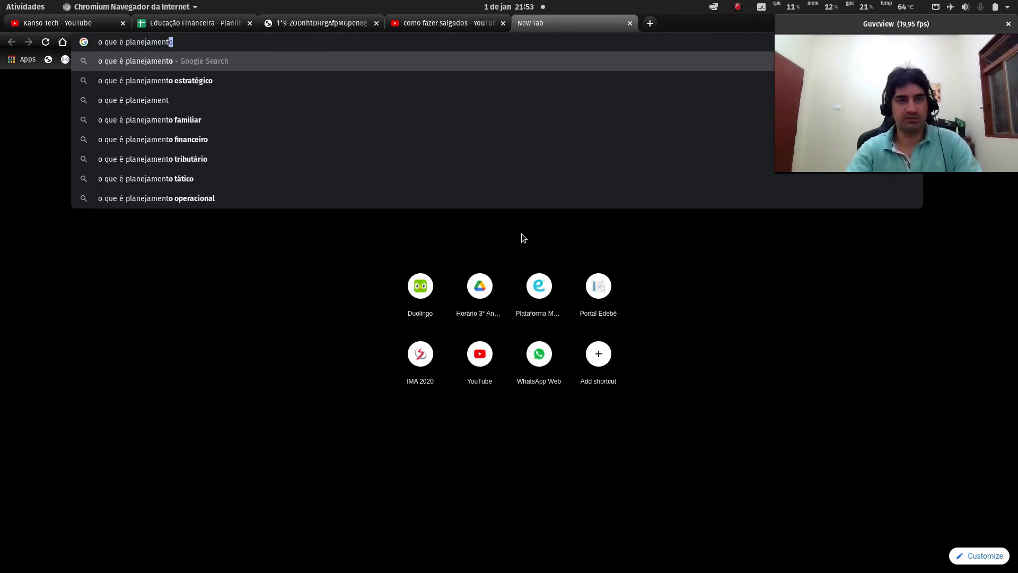
key(Return)
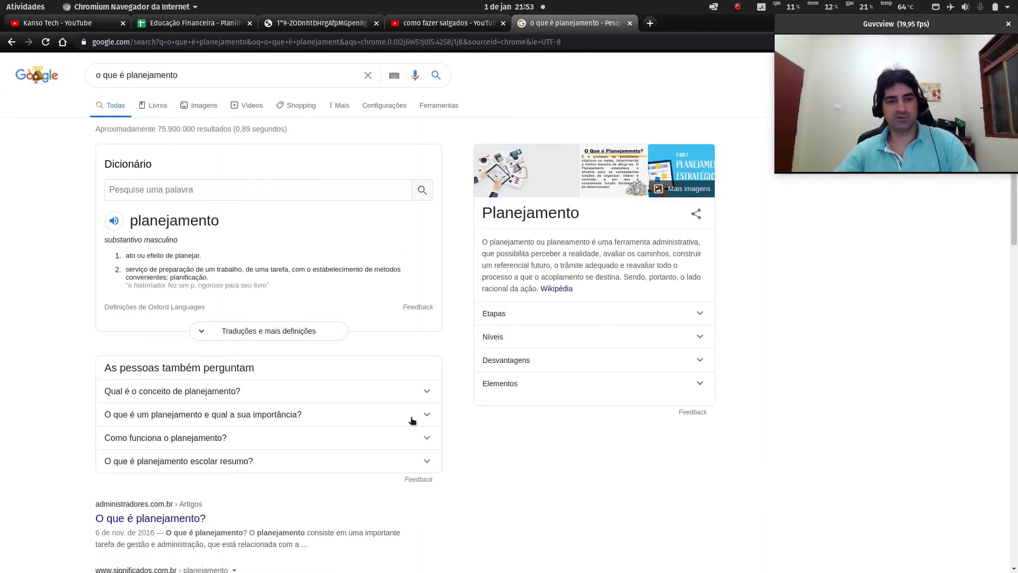
scroll(412, 421, down, 6)
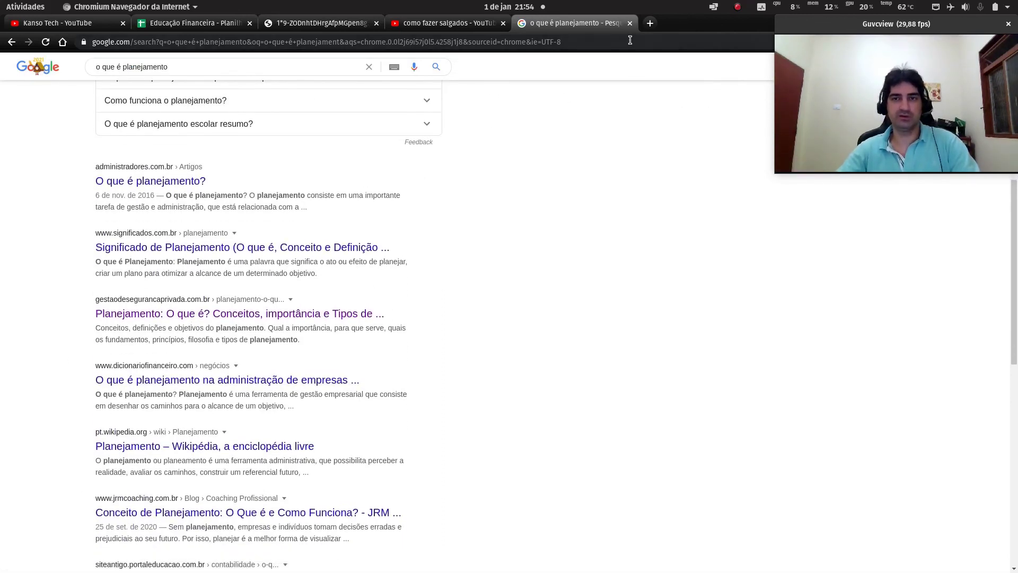
click(630, 23)
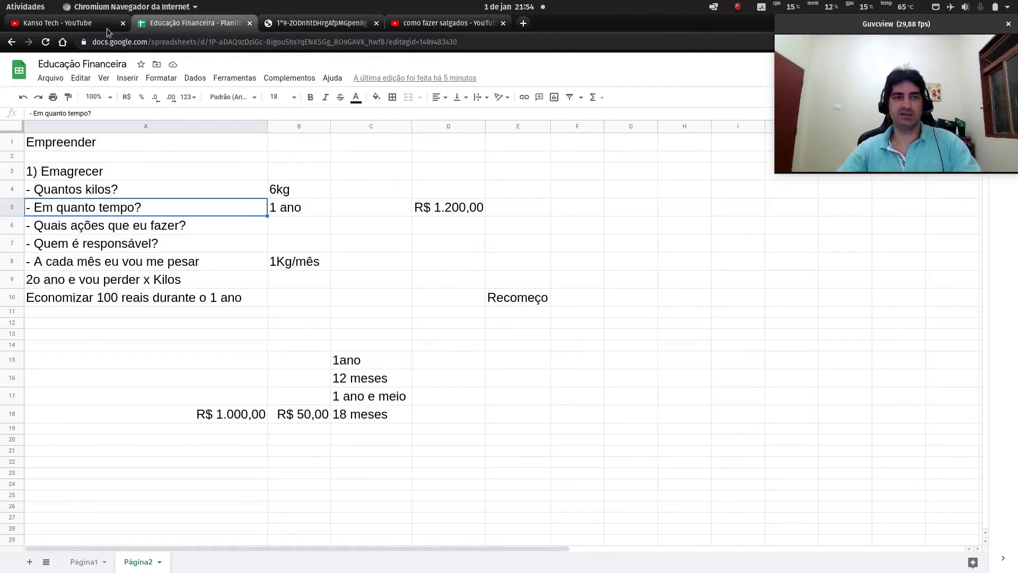
- Revisit the Kanso Tech channel page, and highlight the "1) Emagrecer" goal block A3:D8 in the spreadsheet, ending with A3 selected
click(59, 22)
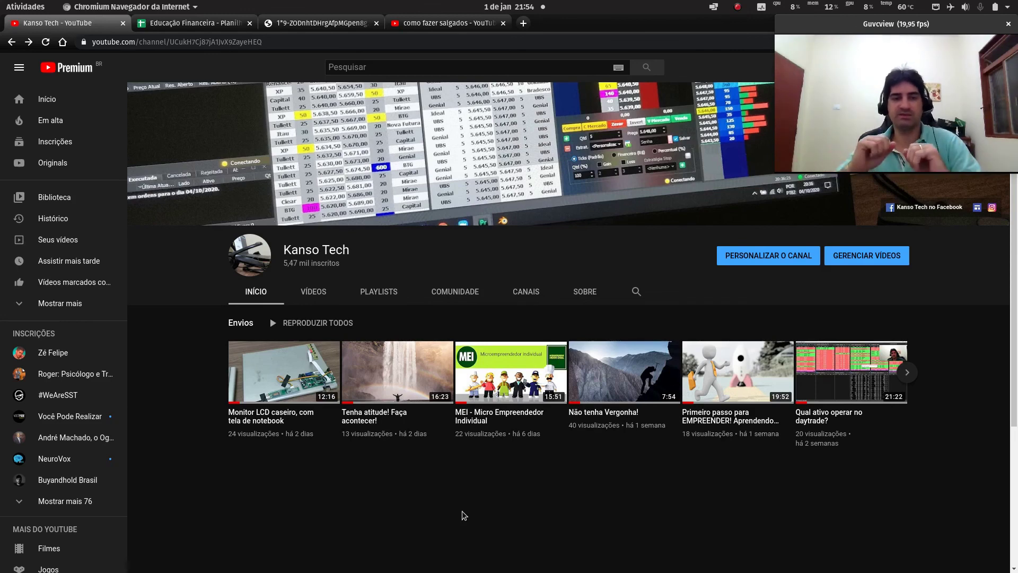
click(204, 23)
click(154, 174)
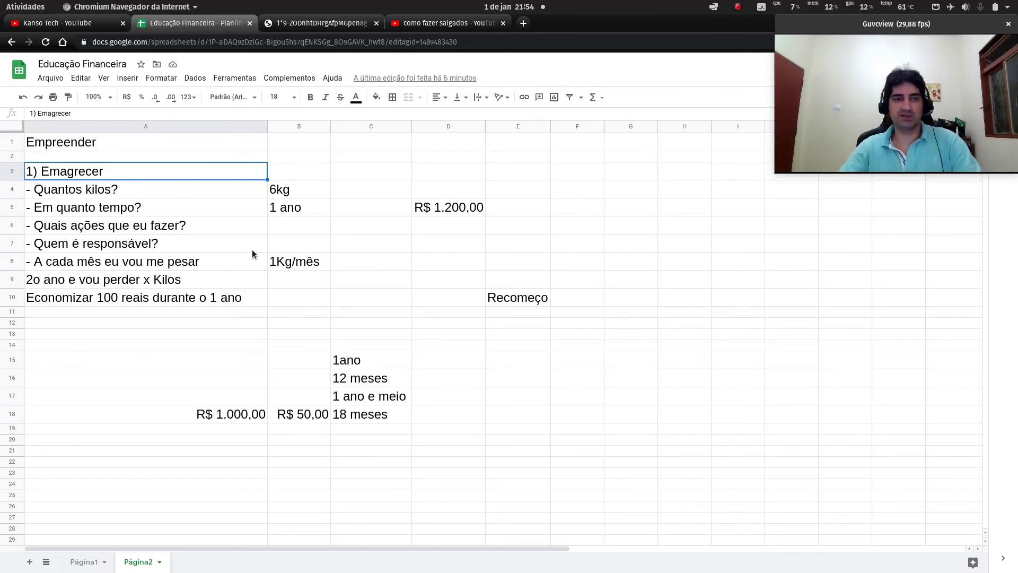
click(224, 210)
drag(219, 190, 222, 225)
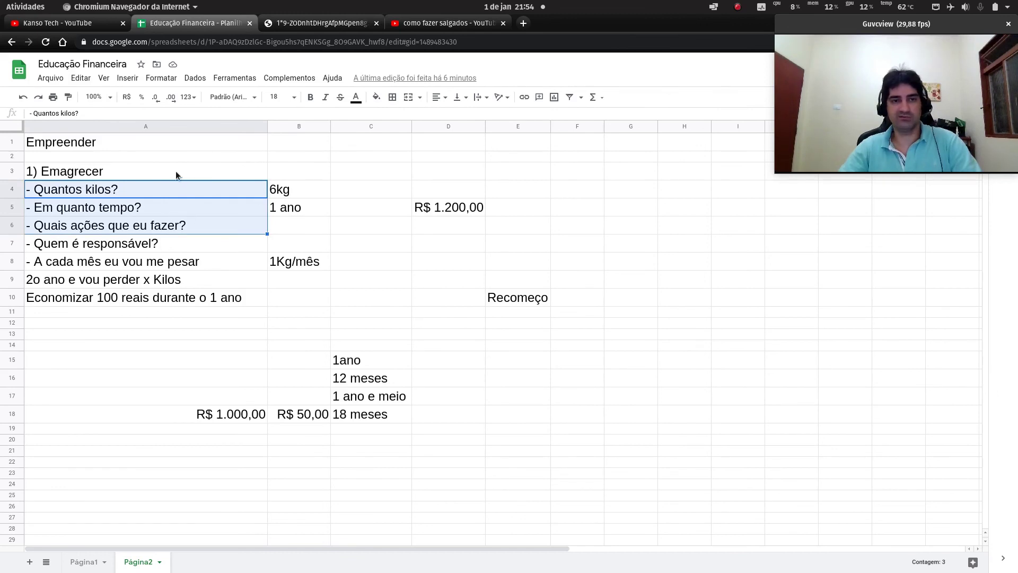
drag(176, 171, 459, 263)
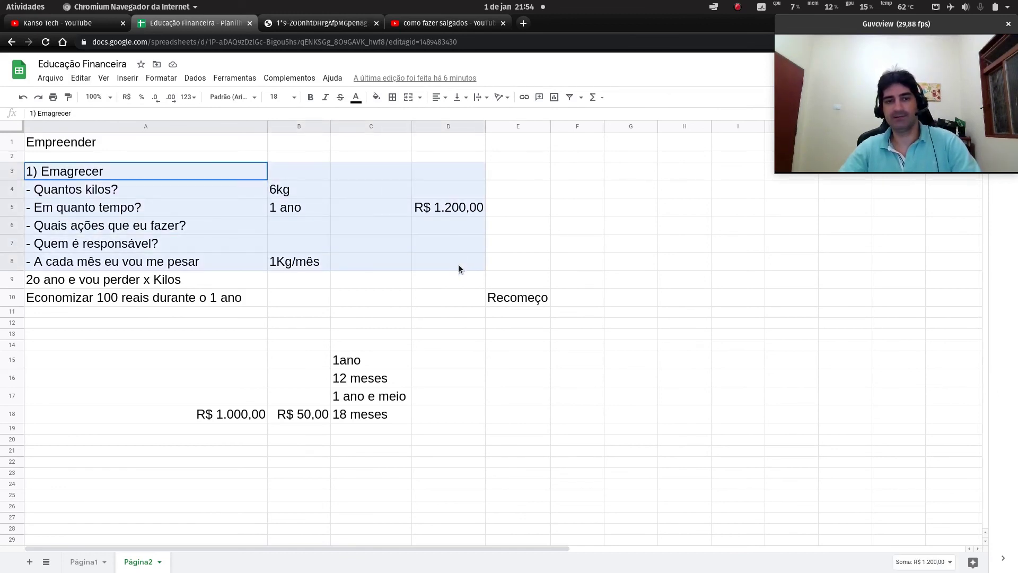
click(334, 247)
click(132, 175)
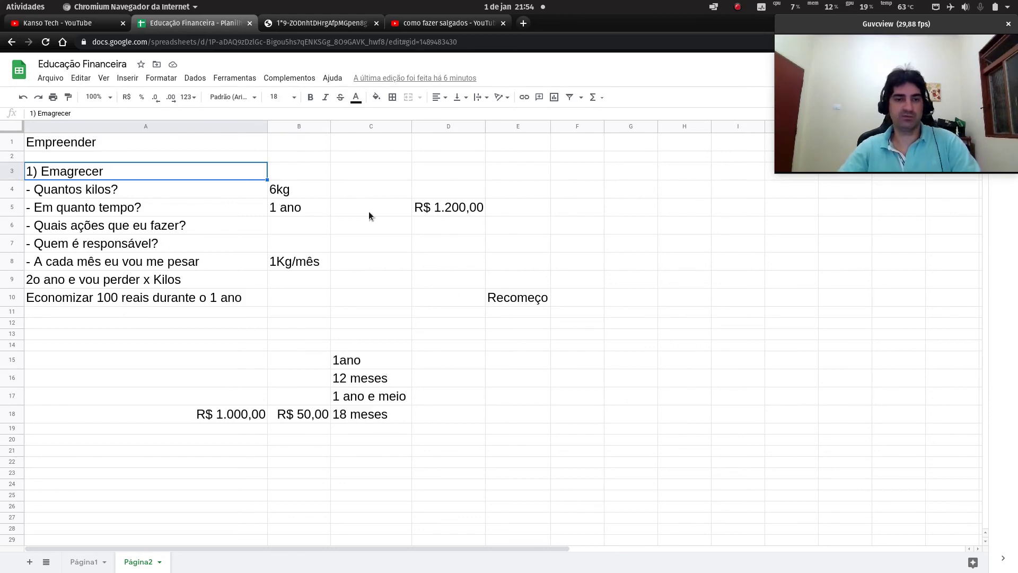
- View the Educação Financeira playlist among the Kanso Tech channel's created playlists, and go back from it
click(95, 23)
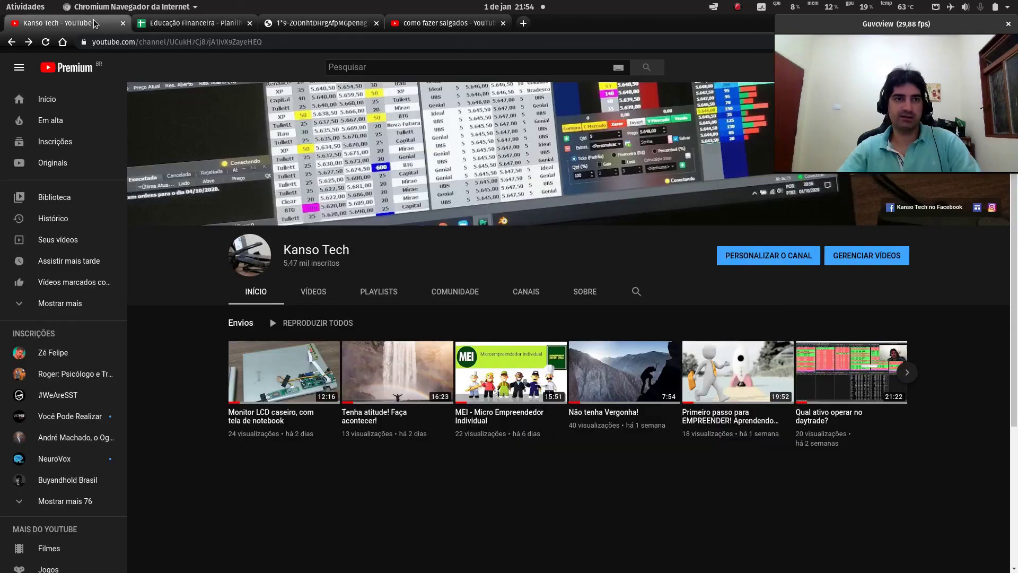
click(379, 295)
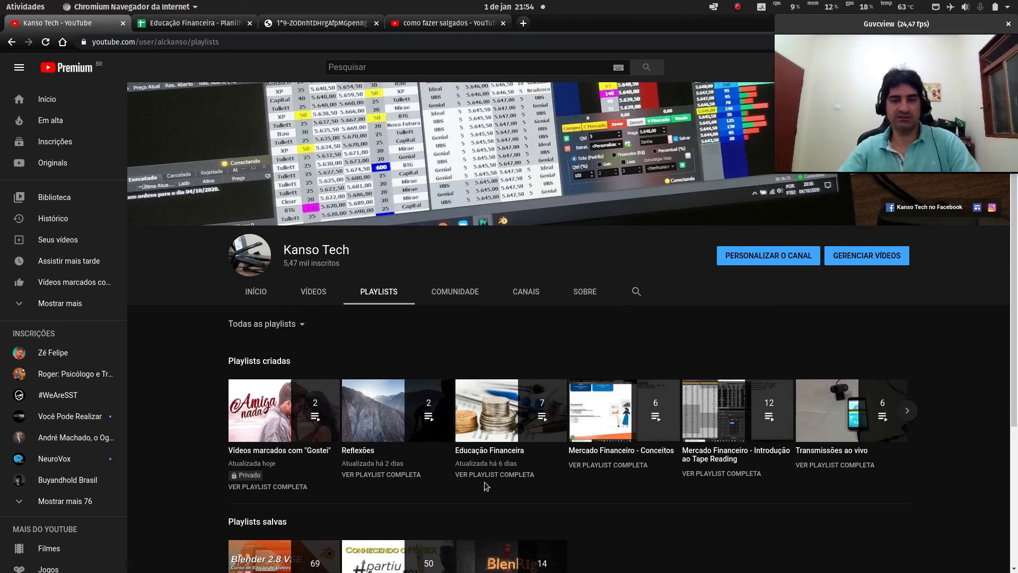
click(517, 475)
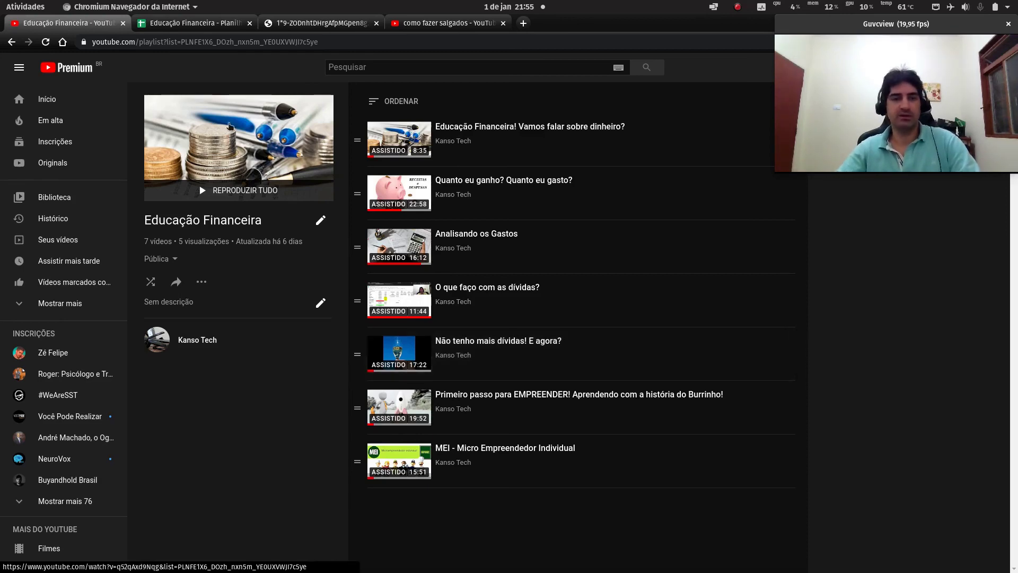
click(11, 42)
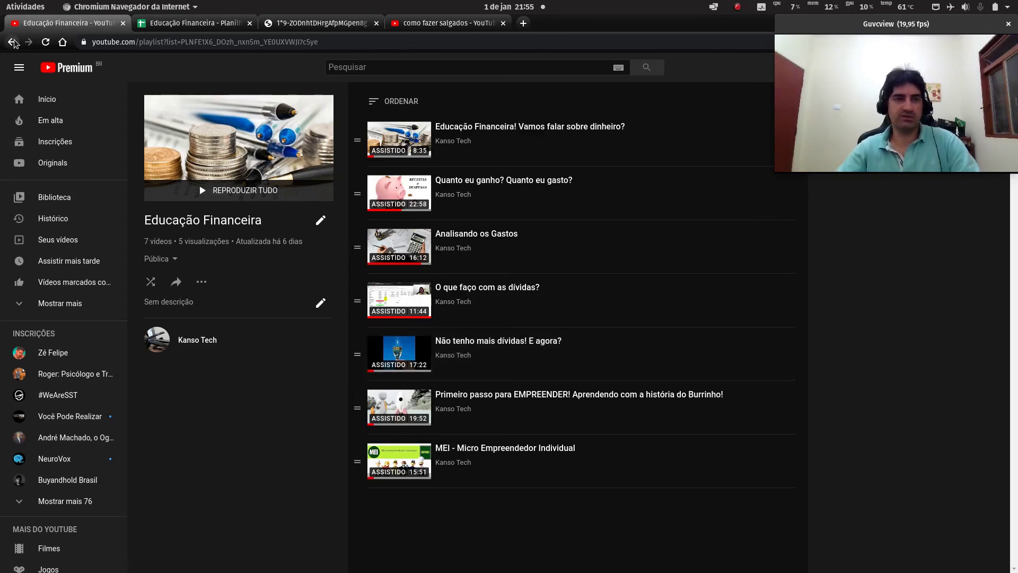